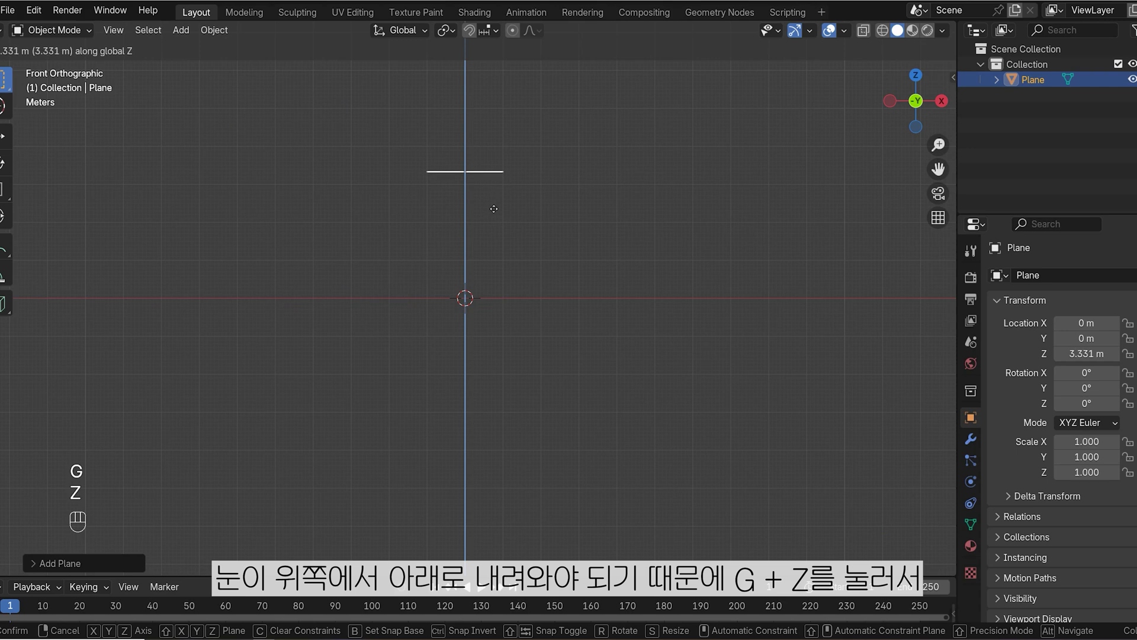
- Raise the plane to about 3.32 m along Z and scale it up uniformly to about 2.49
click(494, 209)
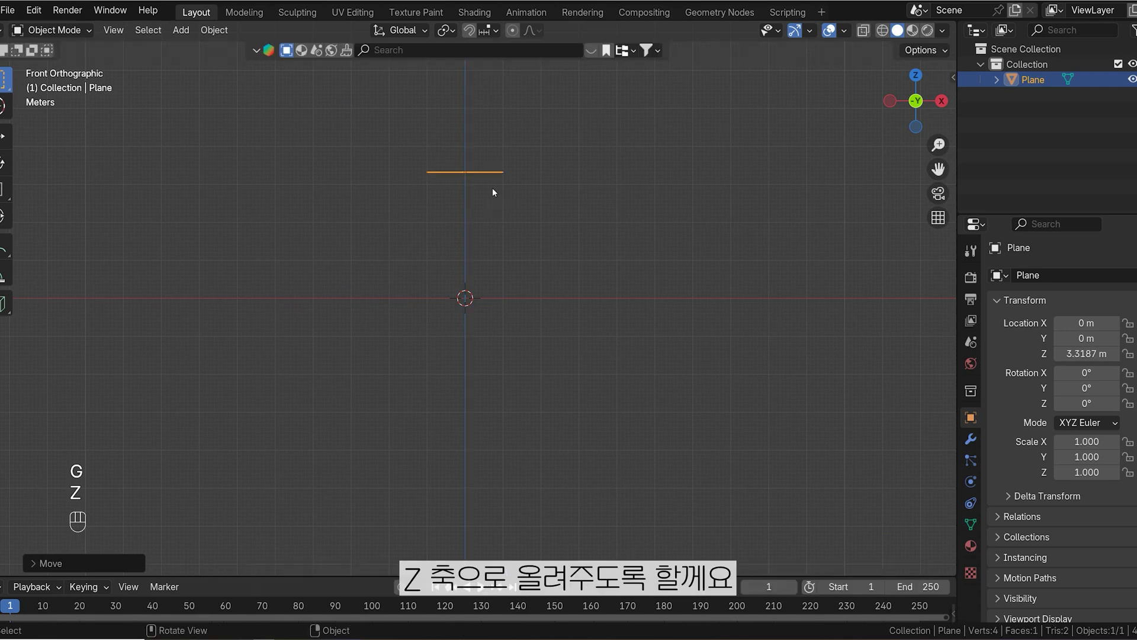
scroll(493, 187, up, 3)
key(s)
click(786, 318)
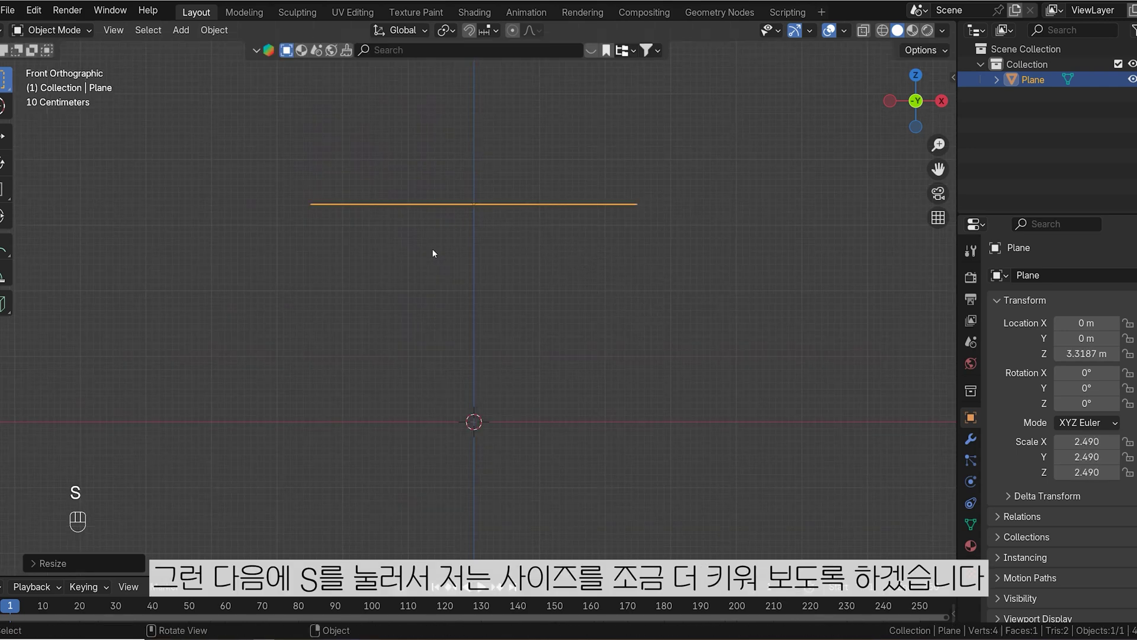
middle_drag(432, 248, 530, 302)
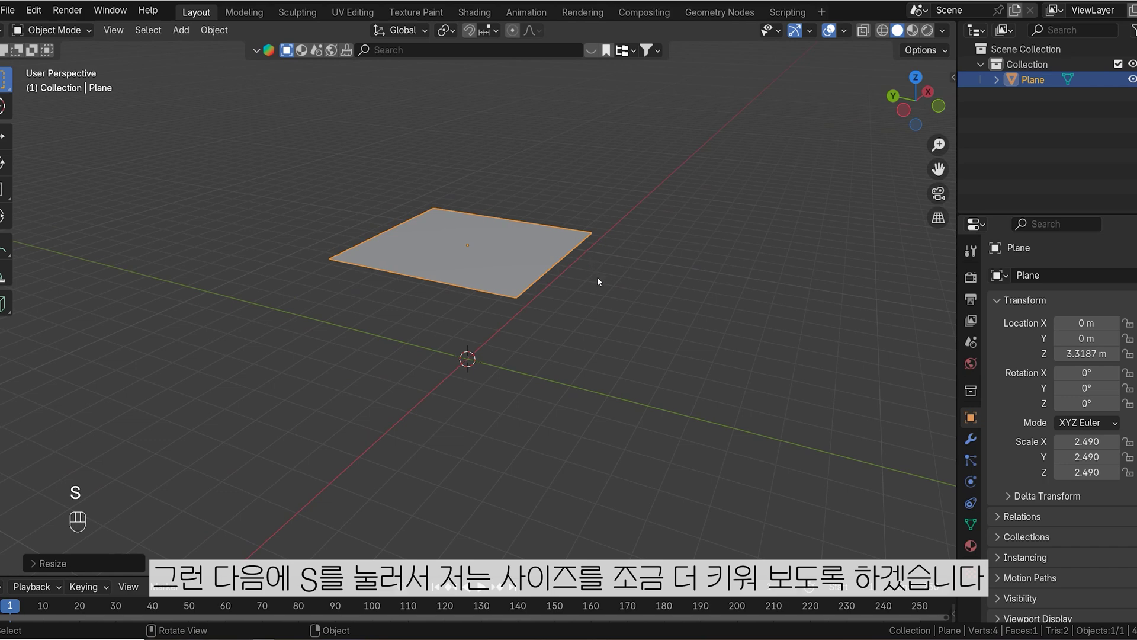
key(KP_1)
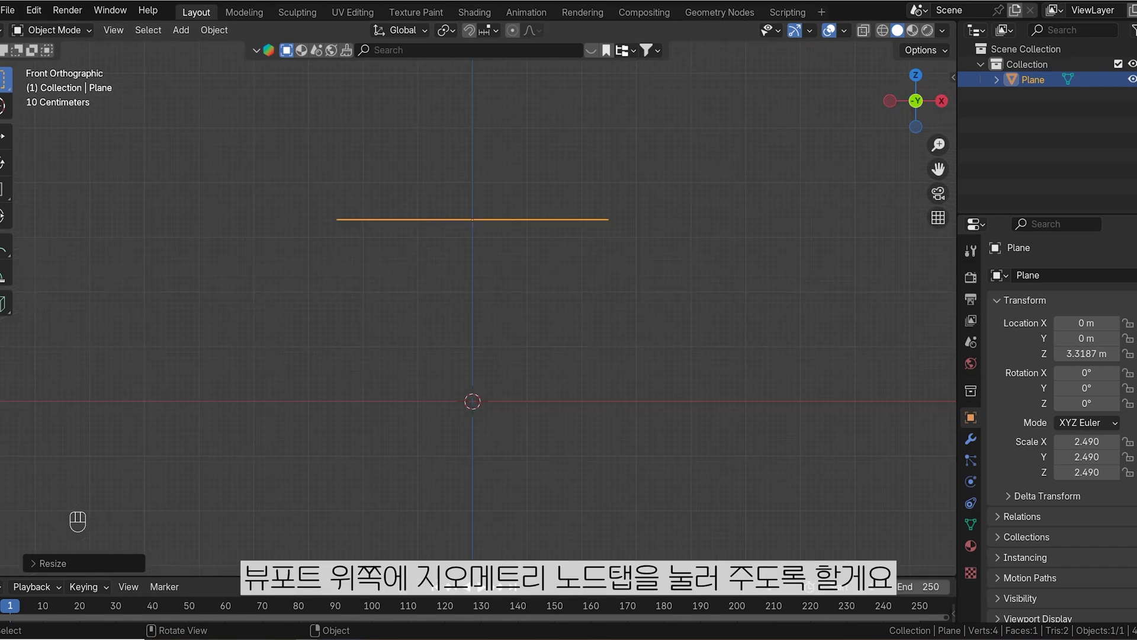
- Create a new geometry node tree on the plane and spread the Group Input and Group Output nodes apart
click(740, 14)
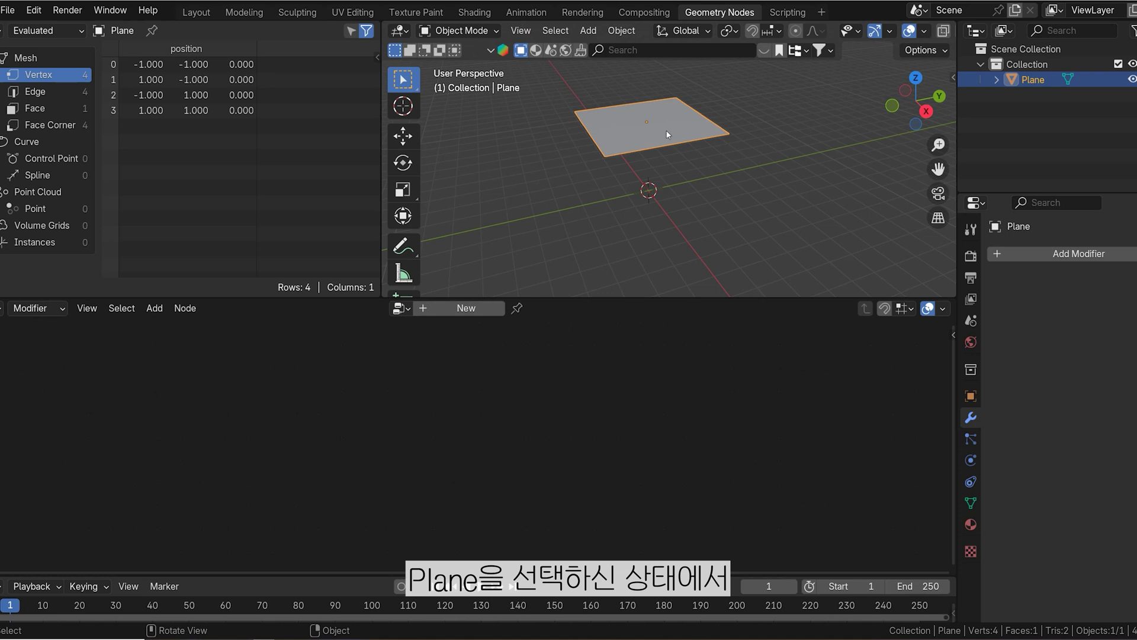
click(468, 308)
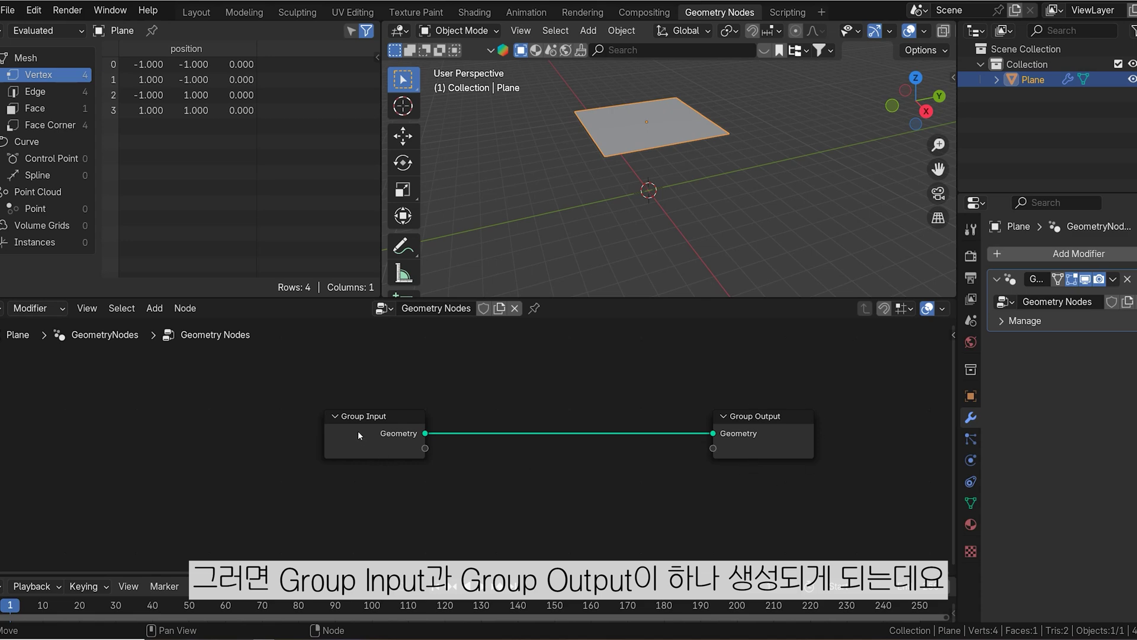
drag(365, 435, 40, 430)
key(Home)
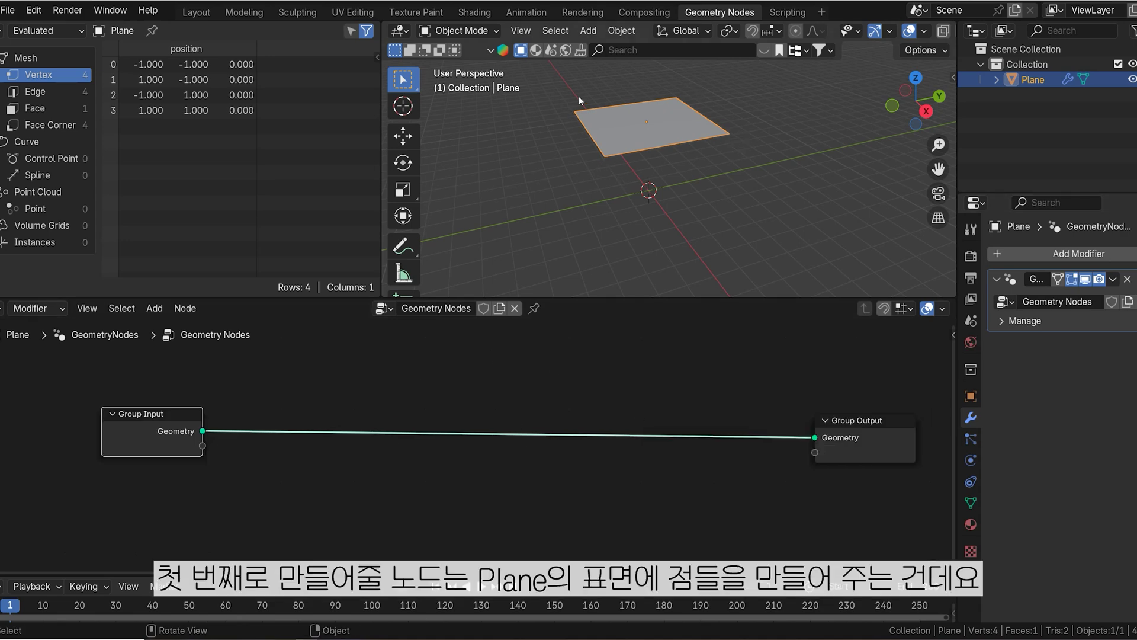
click(201, 371)
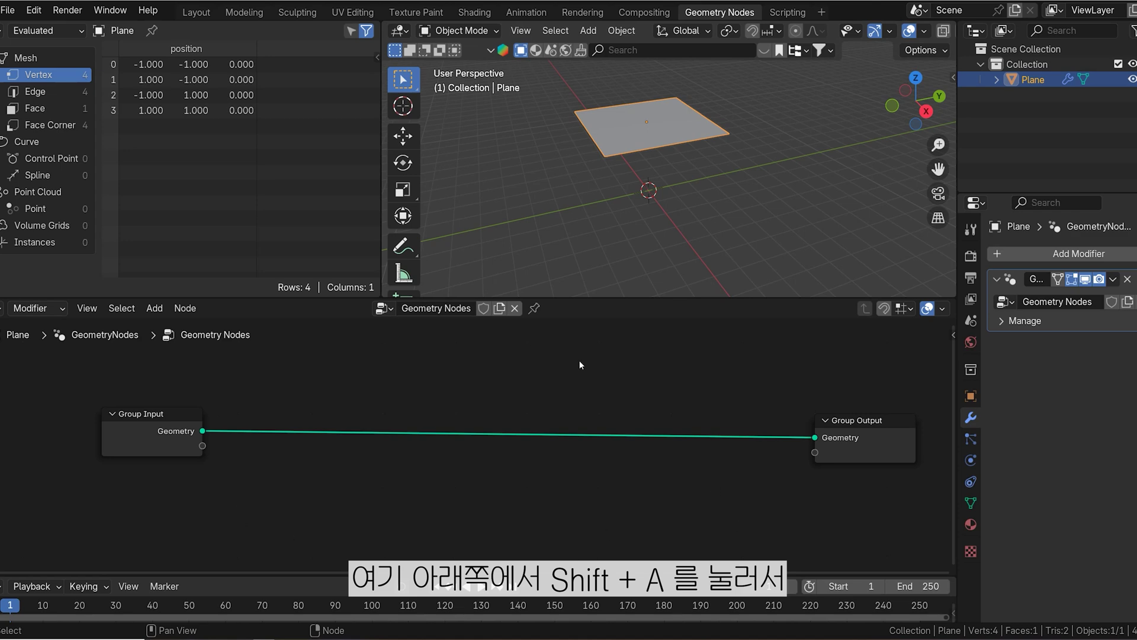
- Insert a Distribute Points on Faces node on the link between Group Input and Group Output
key(shift+a)
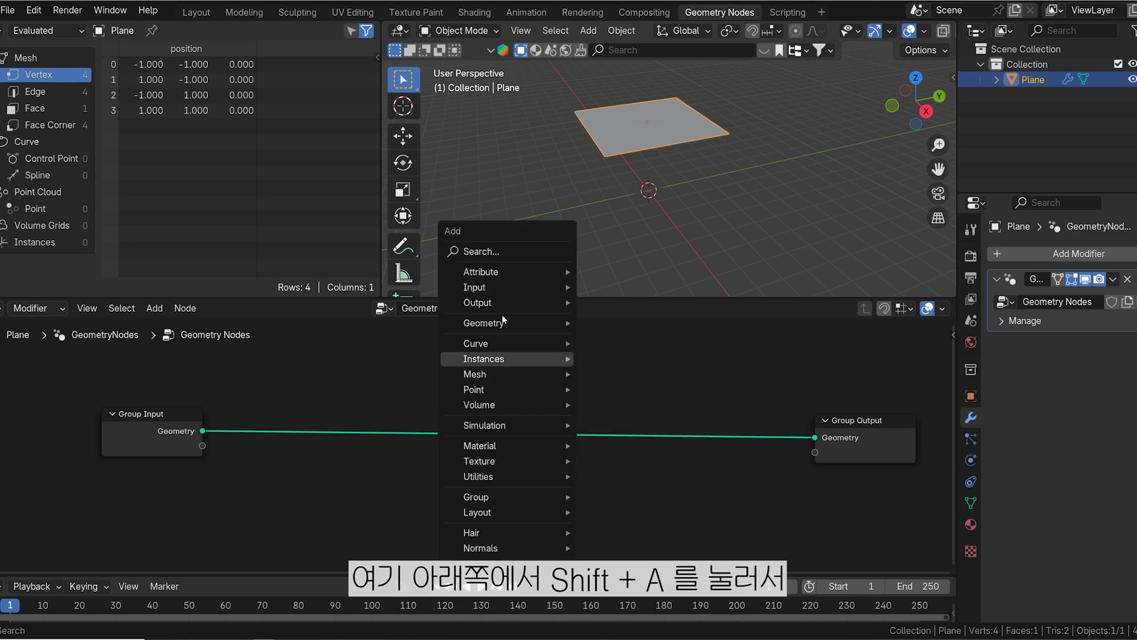
click(498, 251)
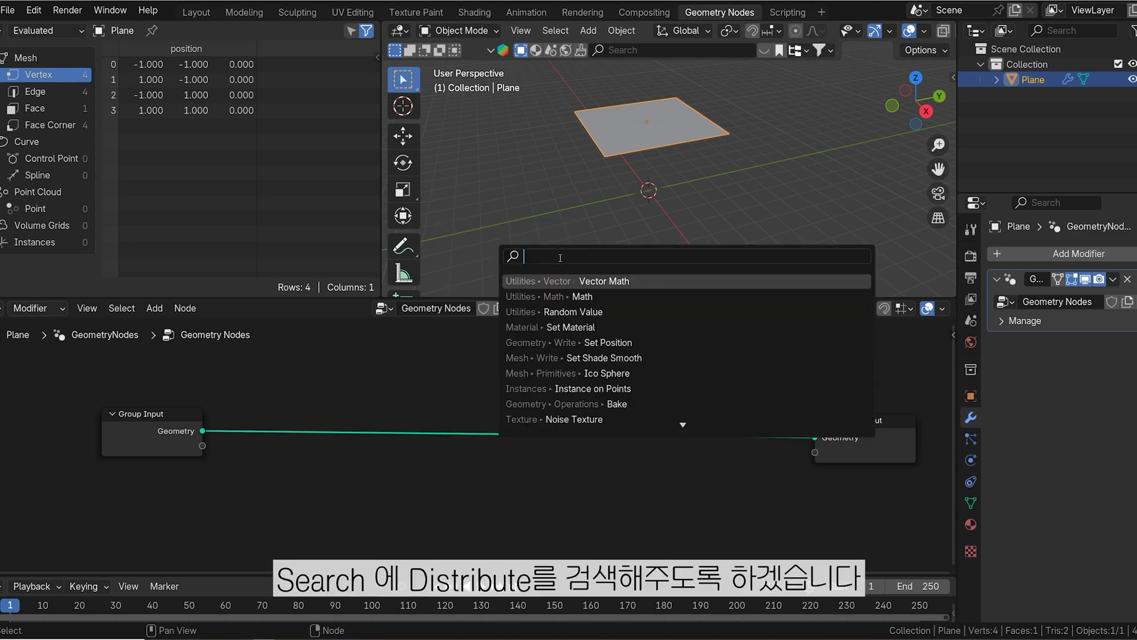
text(distri)
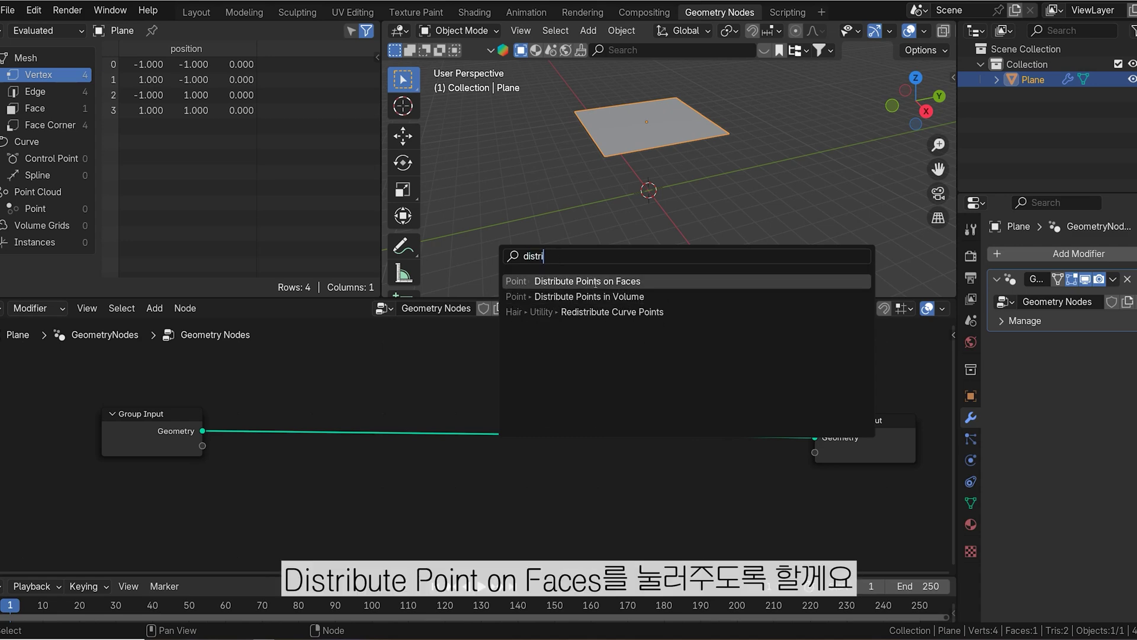
click(625, 281)
click(349, 470)
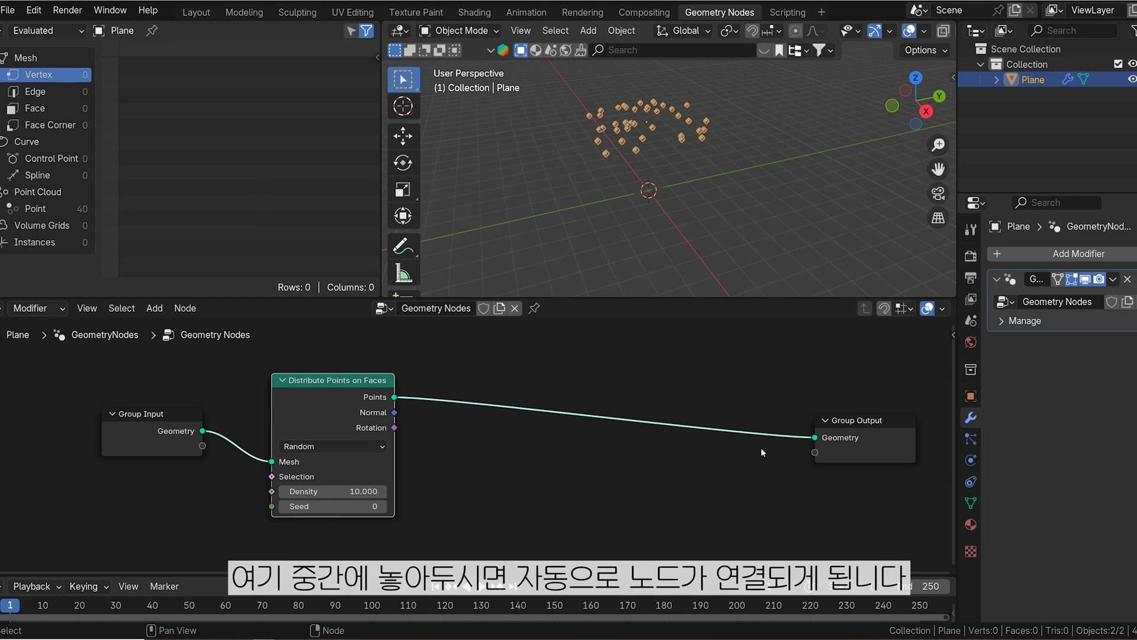
- Play the animation from frame 0 to check whether the distributed points move, and stop it
key(Left)
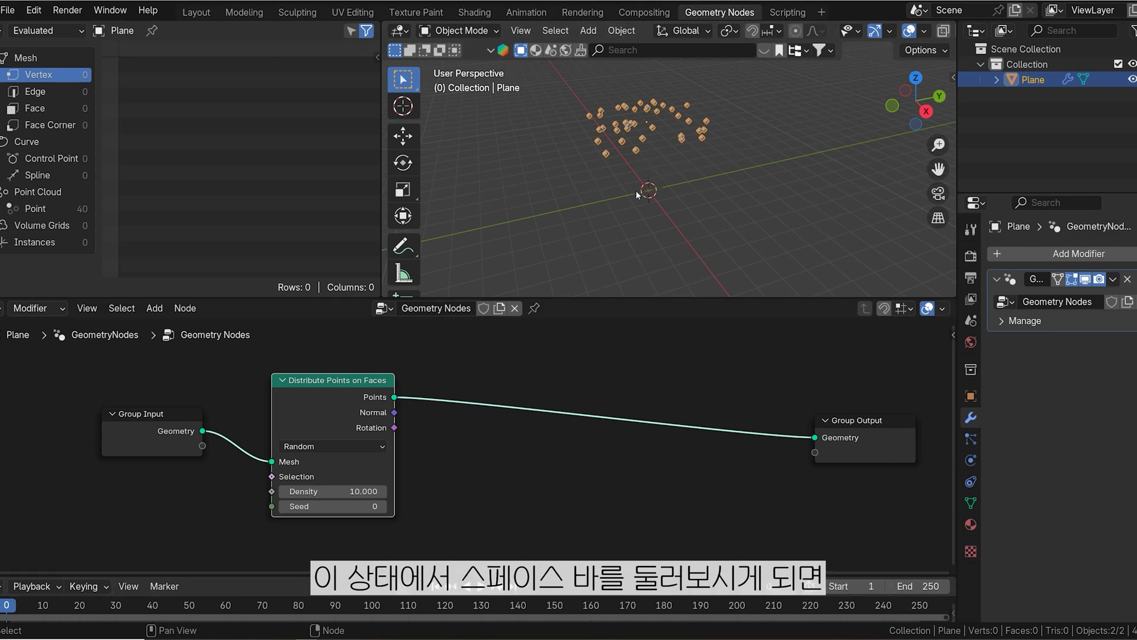
click(679, 199)
key(space)
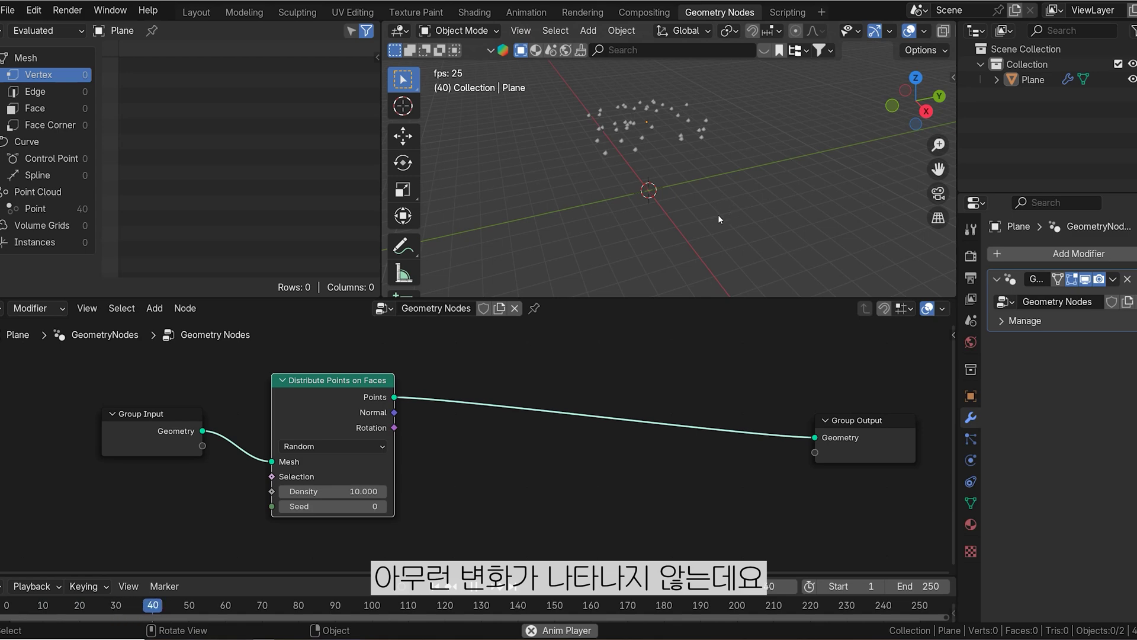
key(Escape)
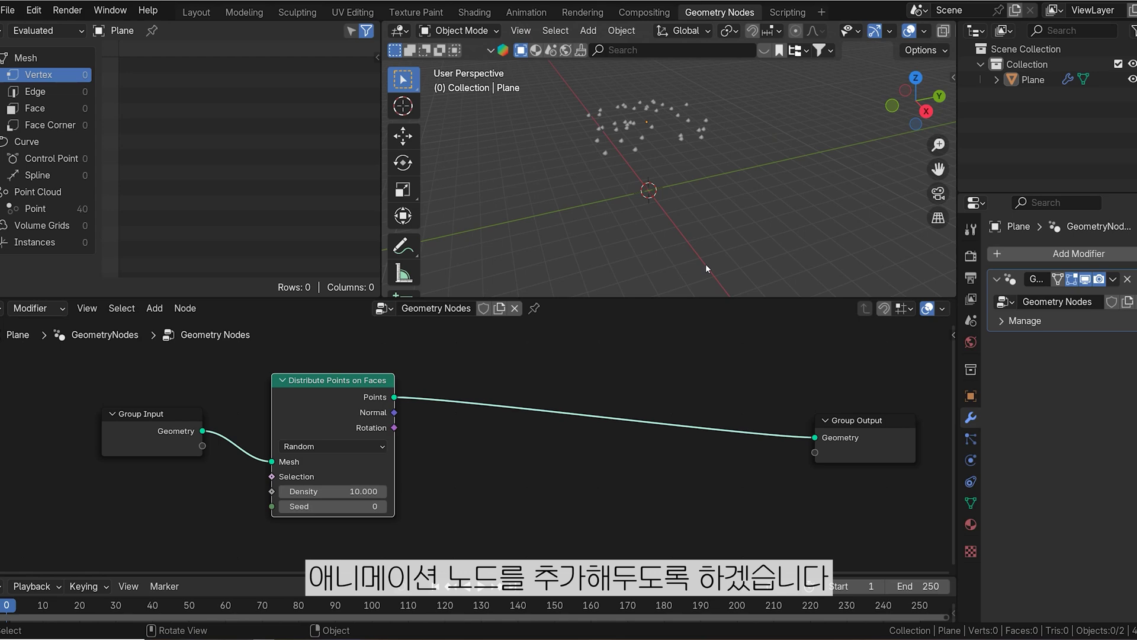
- Add a Simulation Zone between the Distribute Points on Faces and Group Output nodes
scroll(559, 387, down, 2)
key(shift+a)
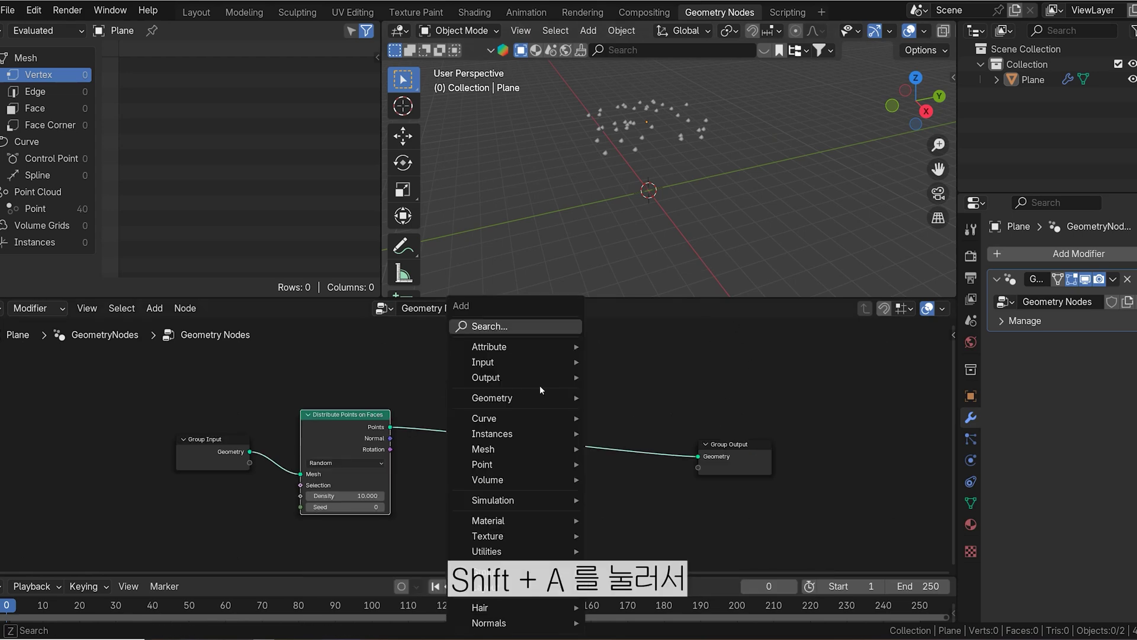
click(509, 326)
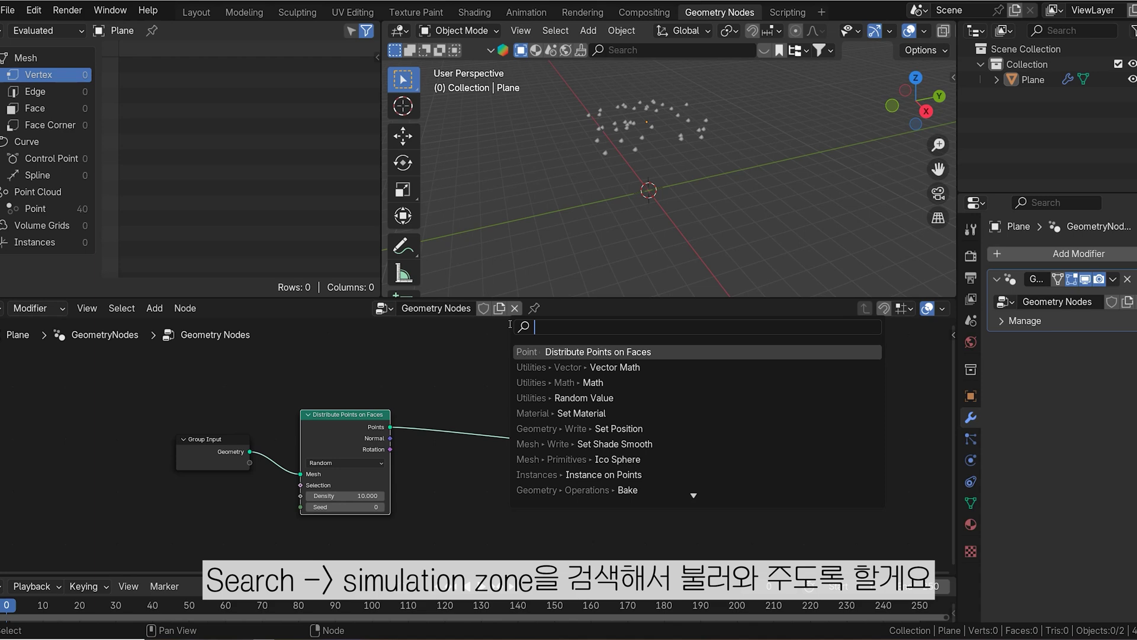
text(simulation)
key(Return)
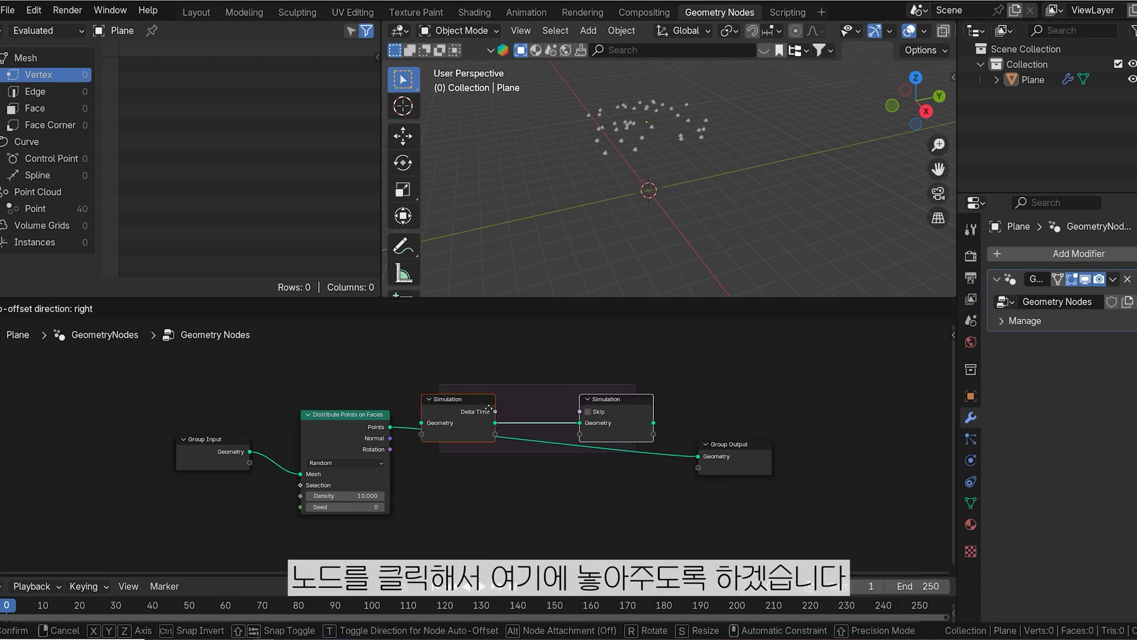
click(512, 429)
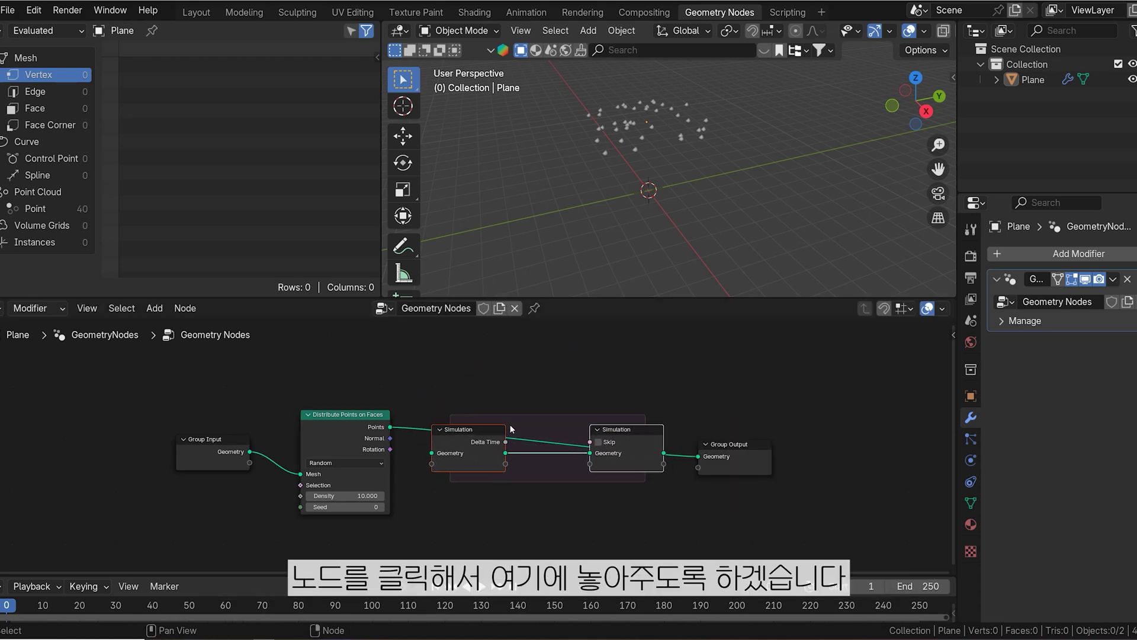
- Move Group Output farther away and widen the gap between the two Simulation nodes, leaving Skip off
click(743, 455)
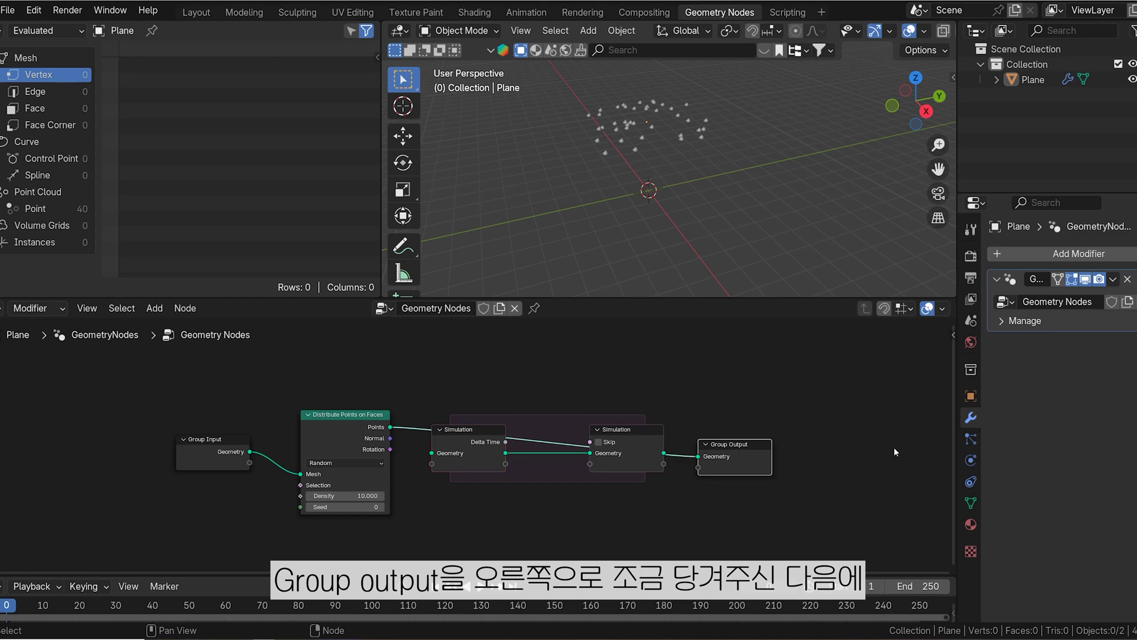
key(g)
click(849, 455)
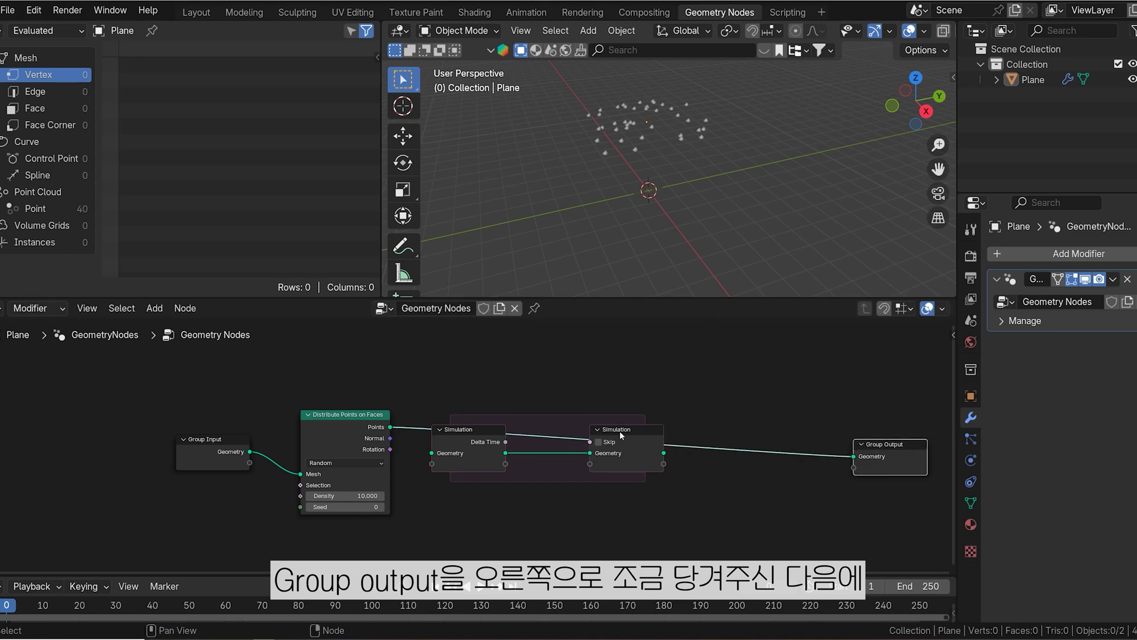
click(598, 442)
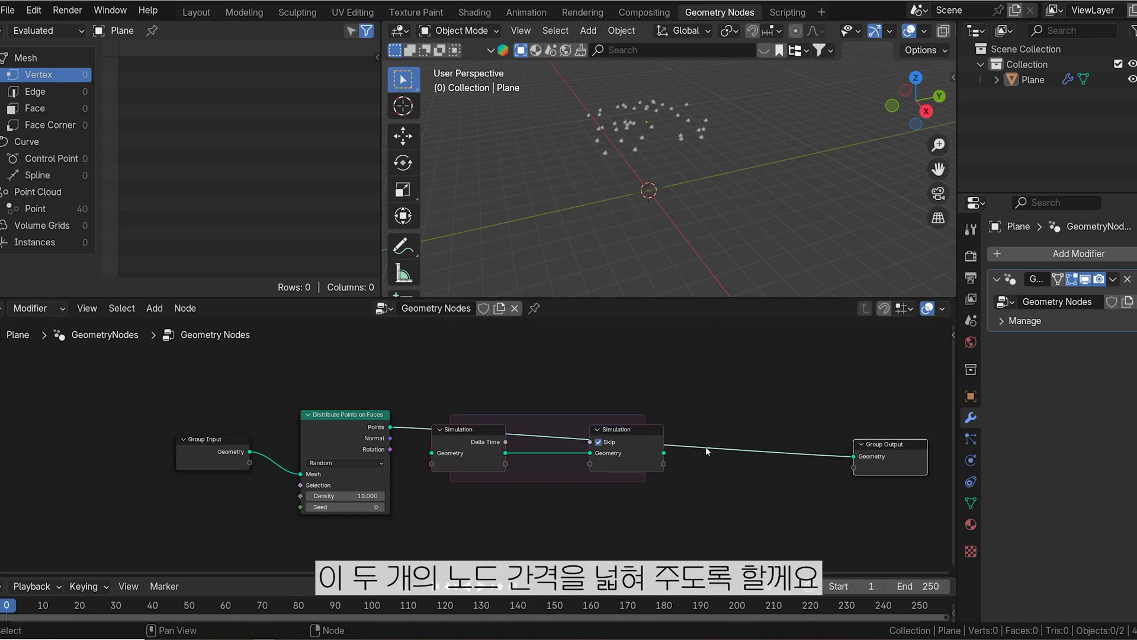
click(613, 441)
drag(641, 430, 785, 435)
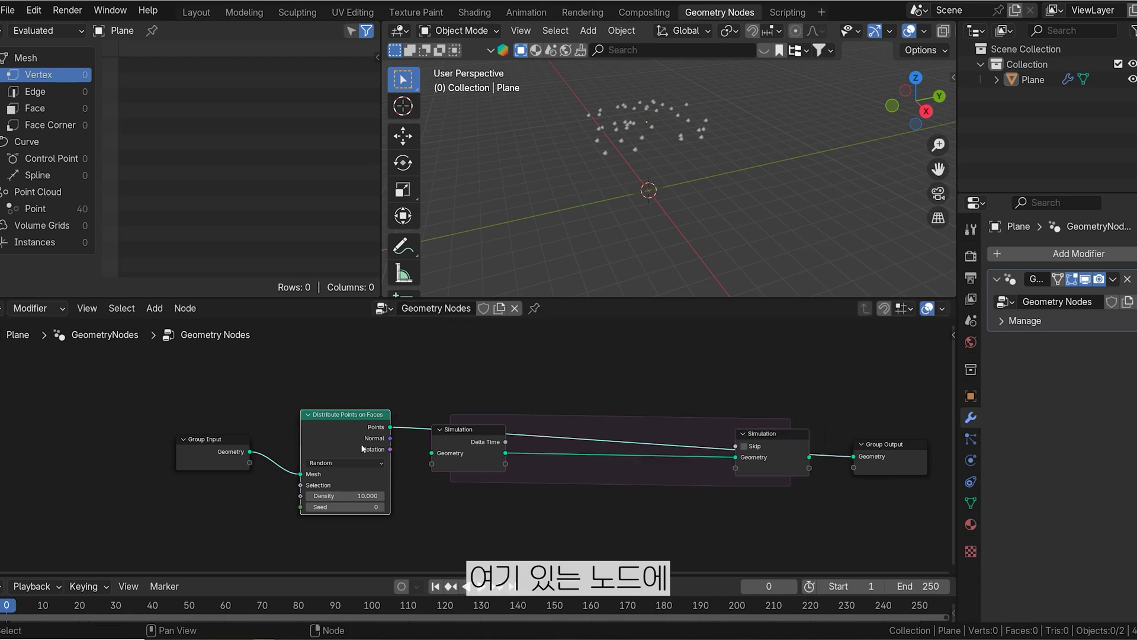
- Connect the distributed Points to the first Simulation node's Geometry input and the second Simulation node's Geometry output to Group Output
drag(390, 427, 425, 454)
click(792, 458)
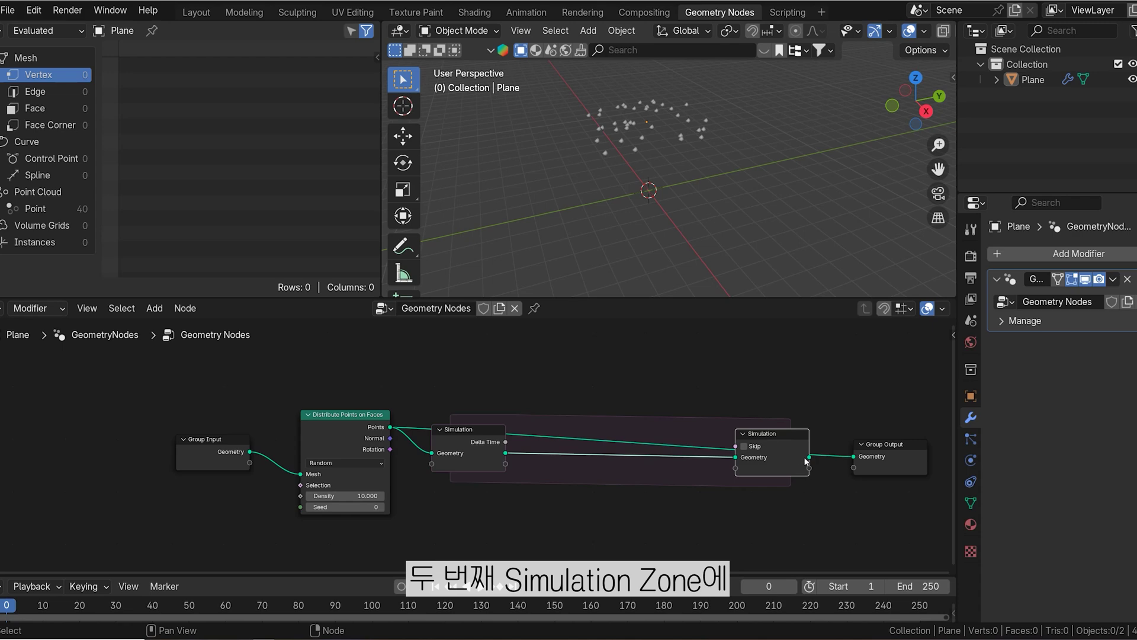
drag(809, 459, 859, 459)
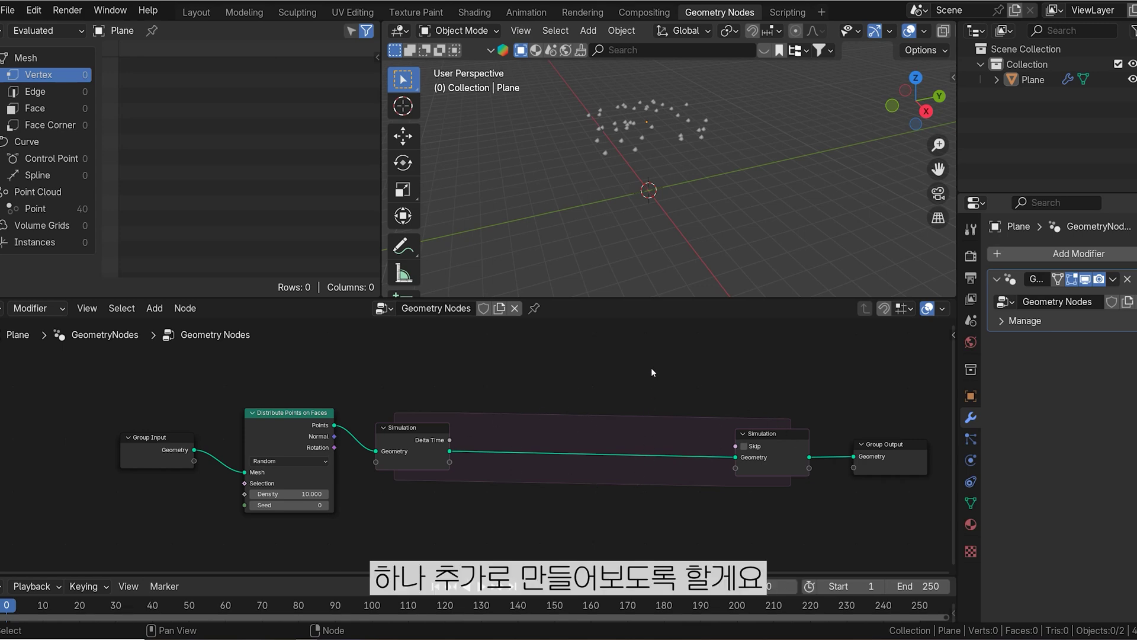
- Insert a Set Position node on the geometry link between the two Simulation nodes
key(shift+a)
click(605, 324)
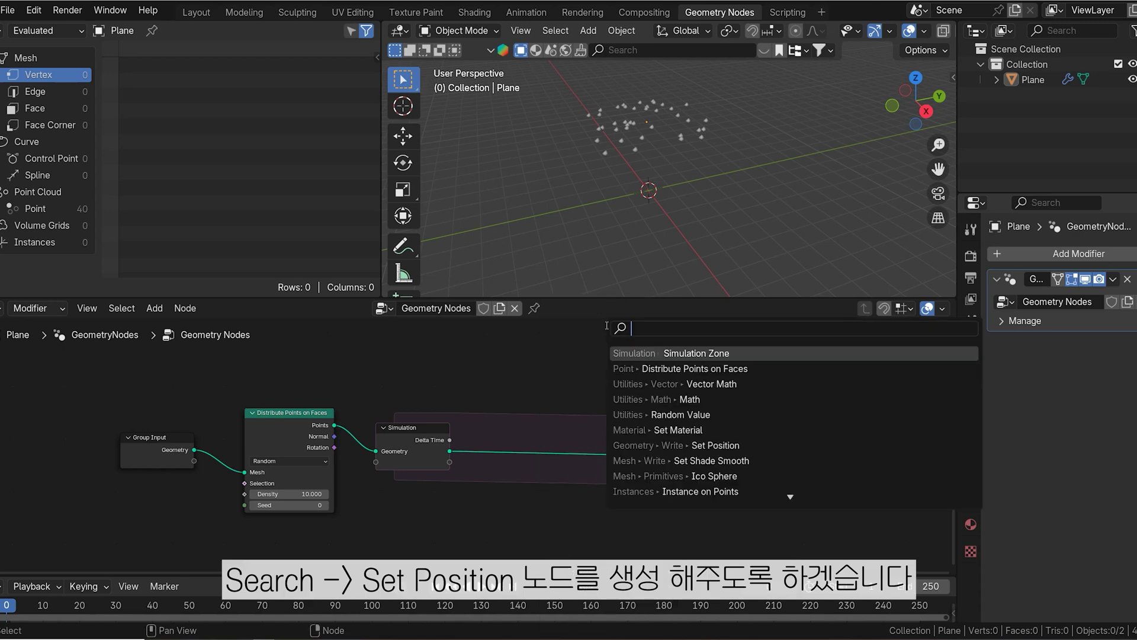
text(set)
click(698, 368)
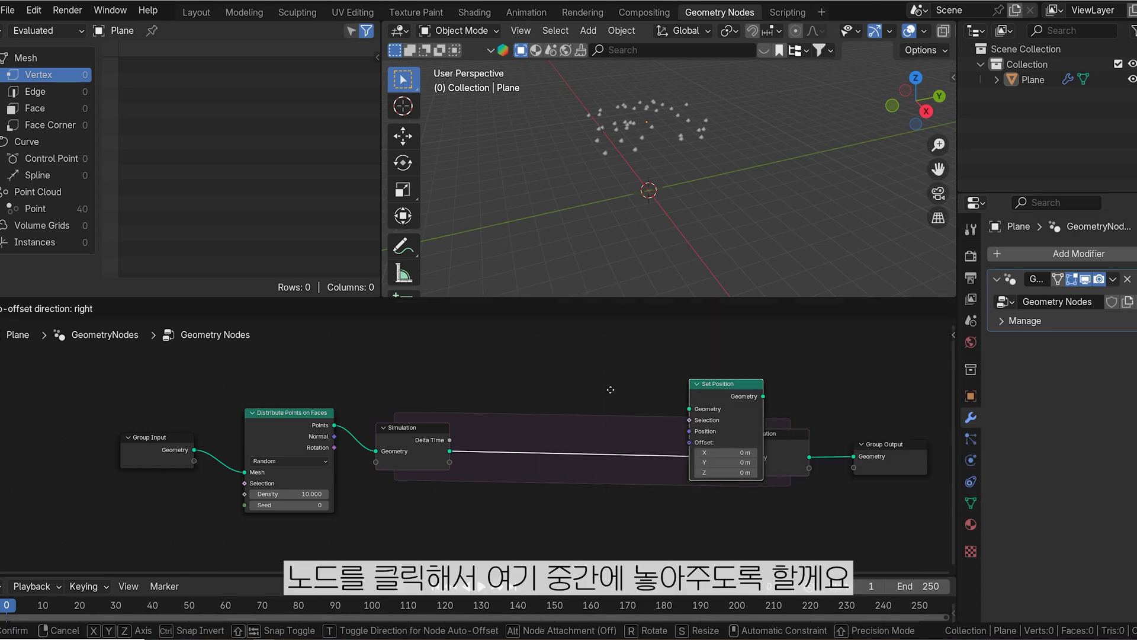
click(550, 416)
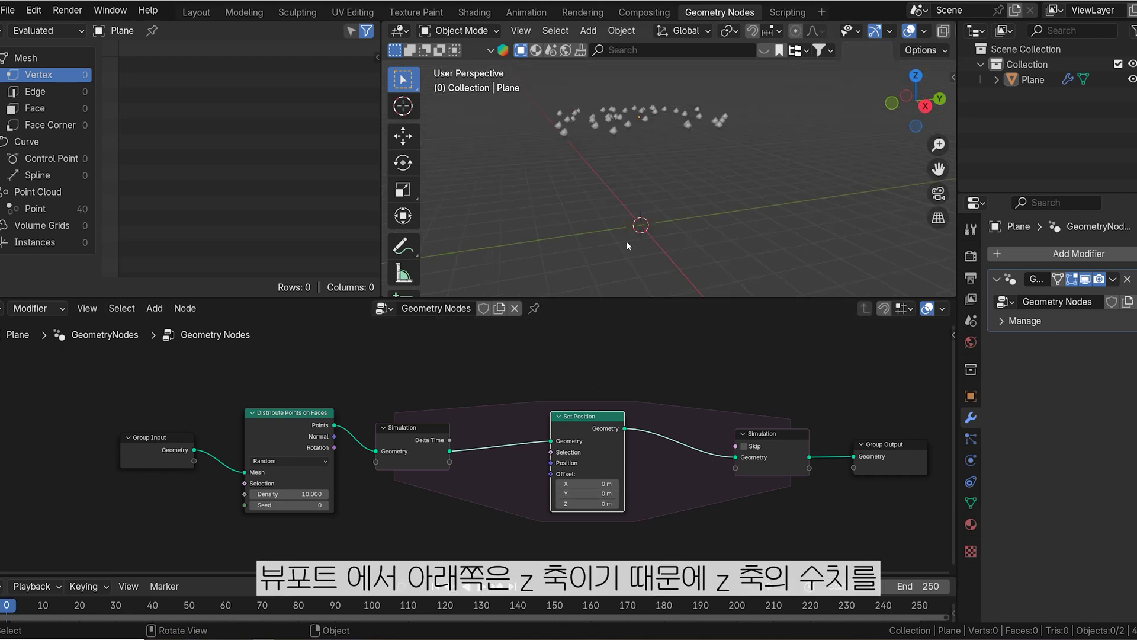
- Try a Z offset of -1 m on Set Position, play the animation to test the fall speed, and return to frame 0
click(592, 504)
text(-1)
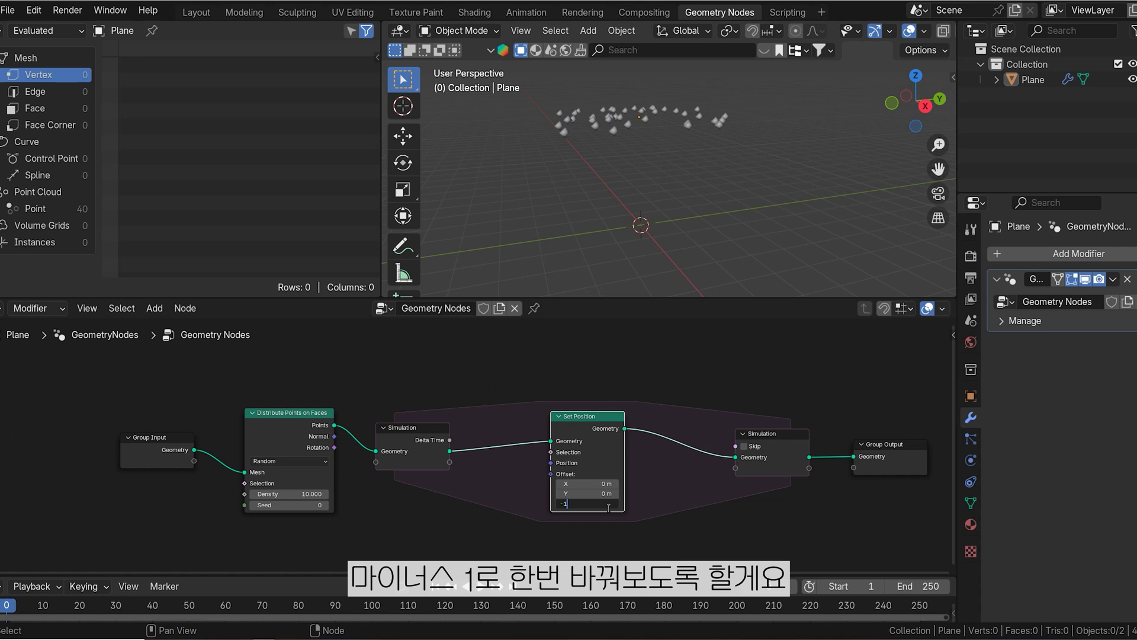
key(Return)
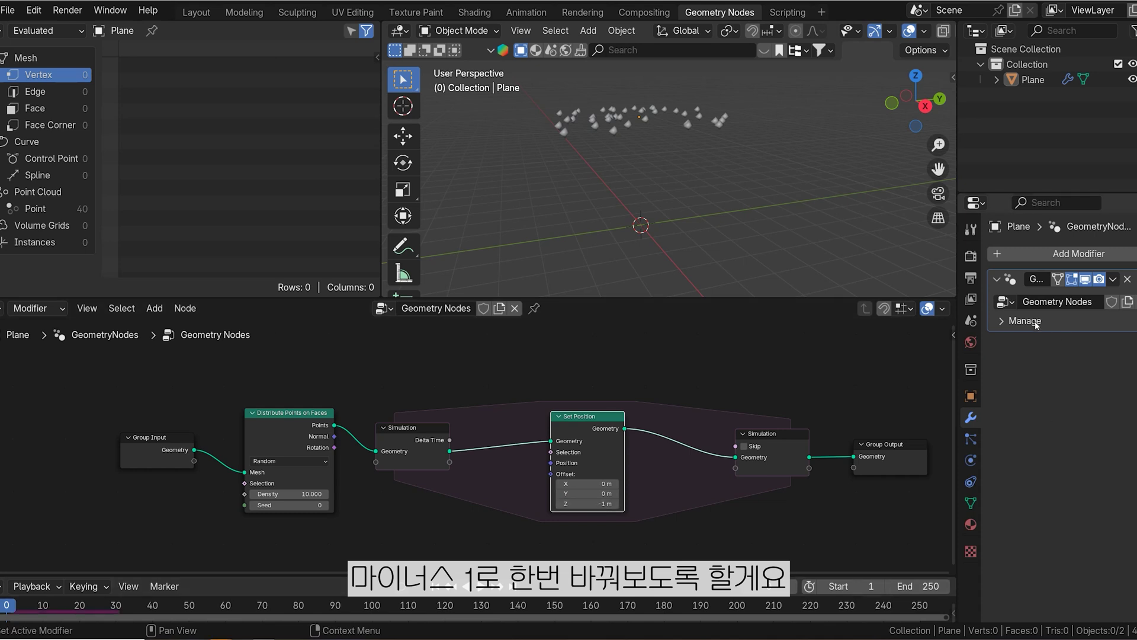
key(space)
key(space)
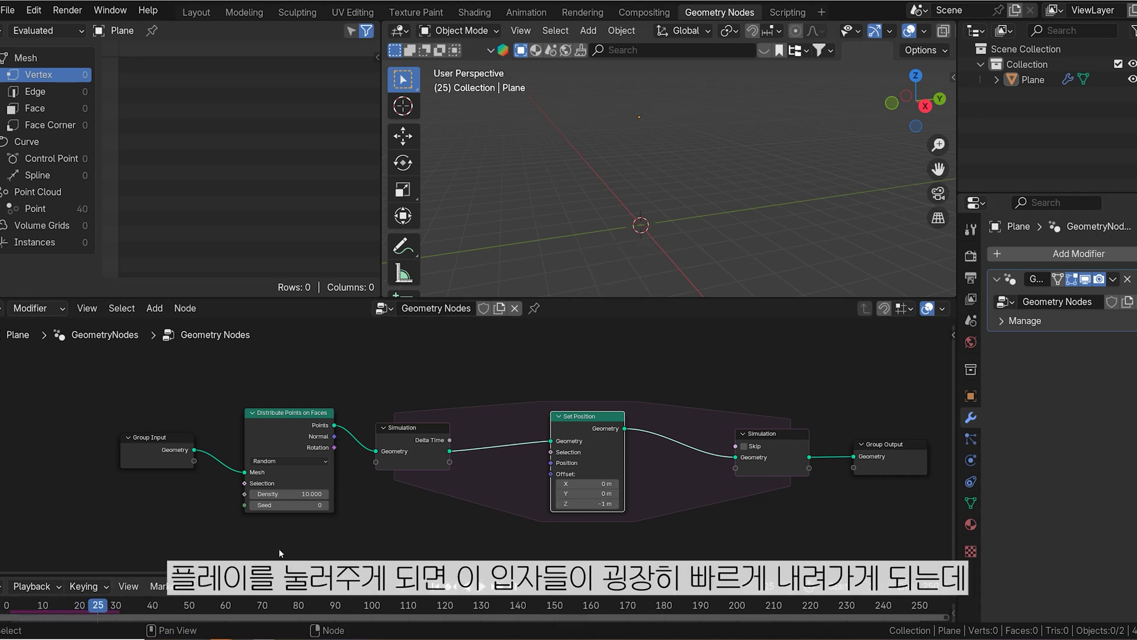
drag(75, 611, 6, 611)
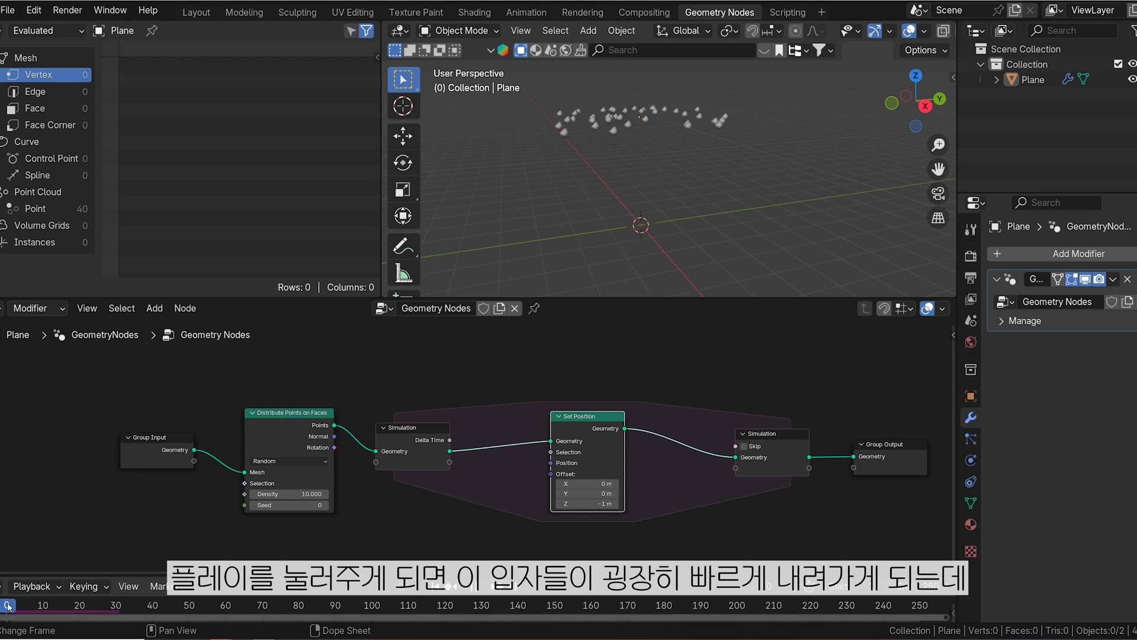
- Set the Set Position node's Z offset to -0.01 m
click(579, 504)
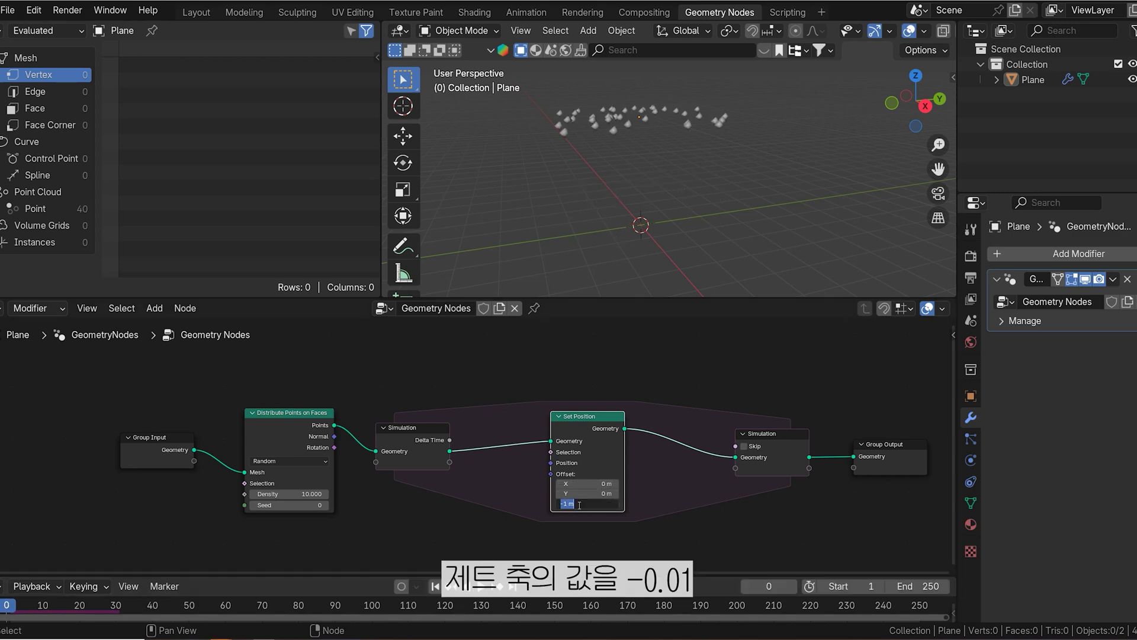
text(-0.01)
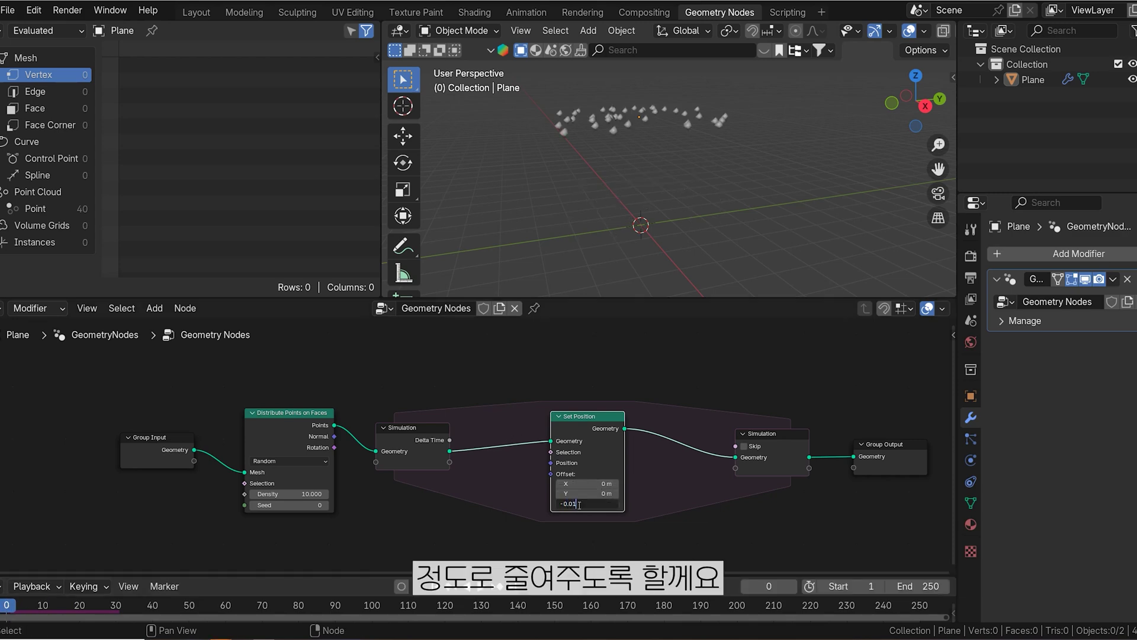
key(Return)
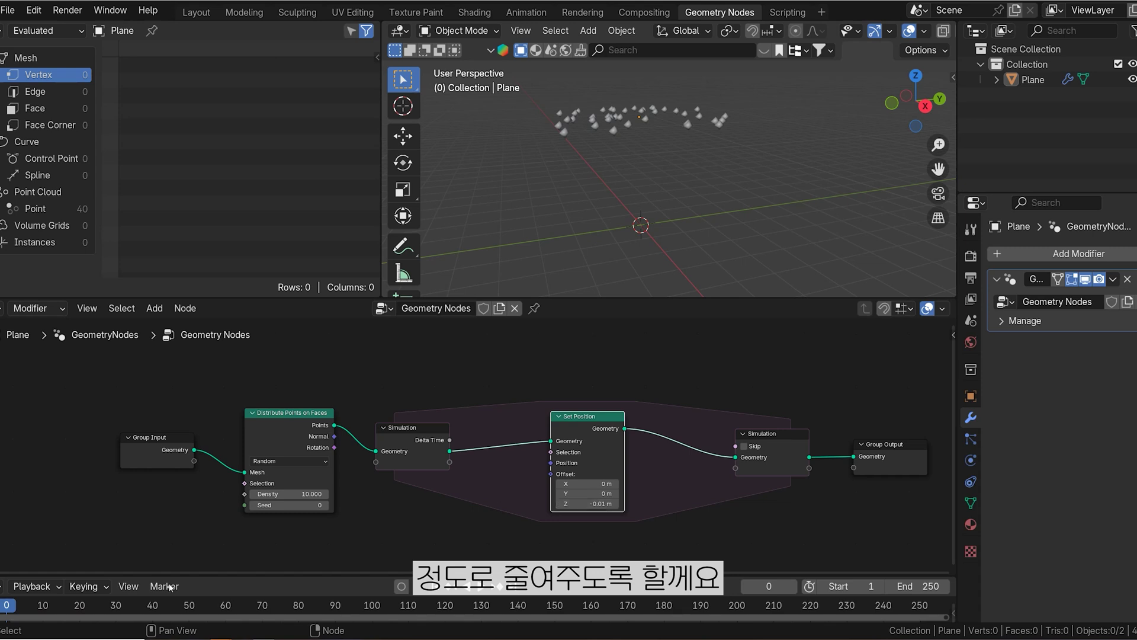
- Play the animation to check how slowly the points fall, and stop it near frame 220
key(space)
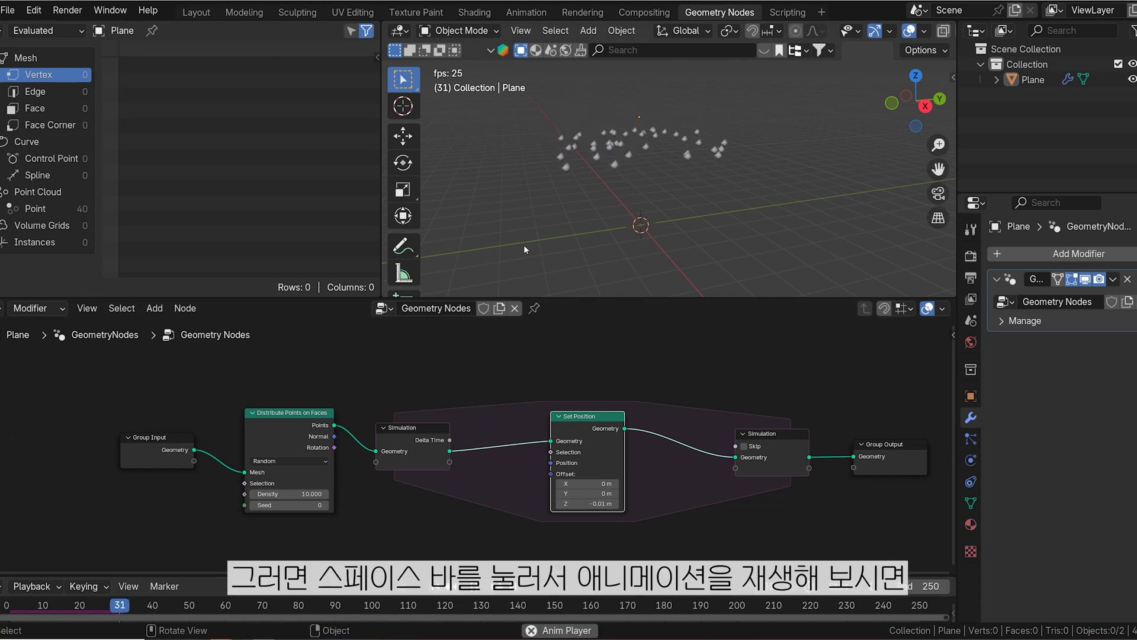
middle_drag(815, 240, 720, 197)
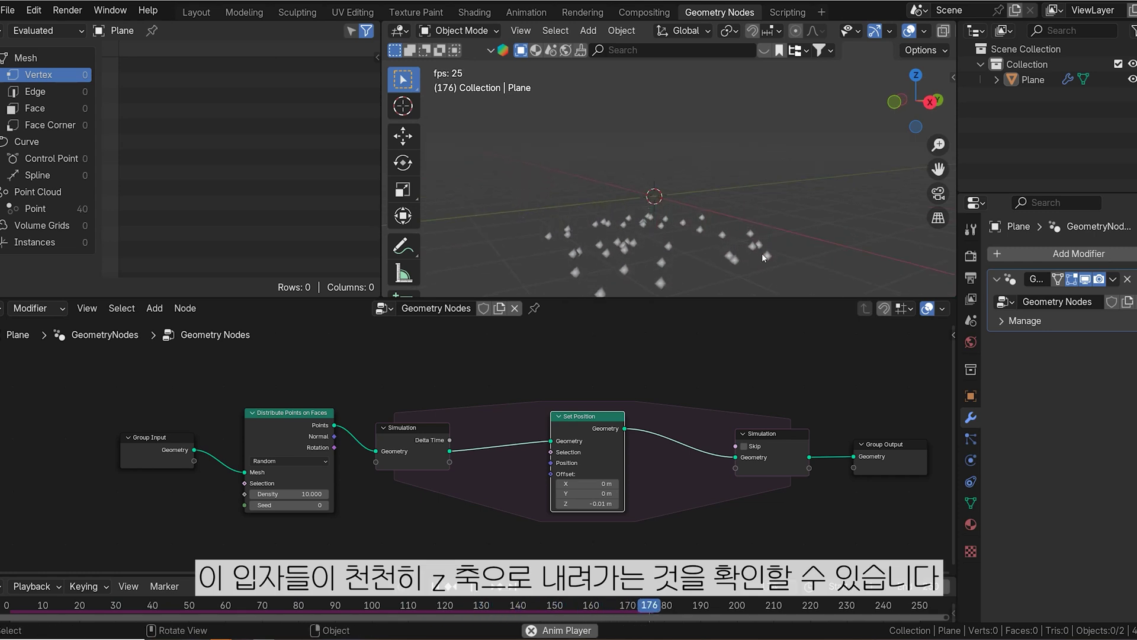
key(space)
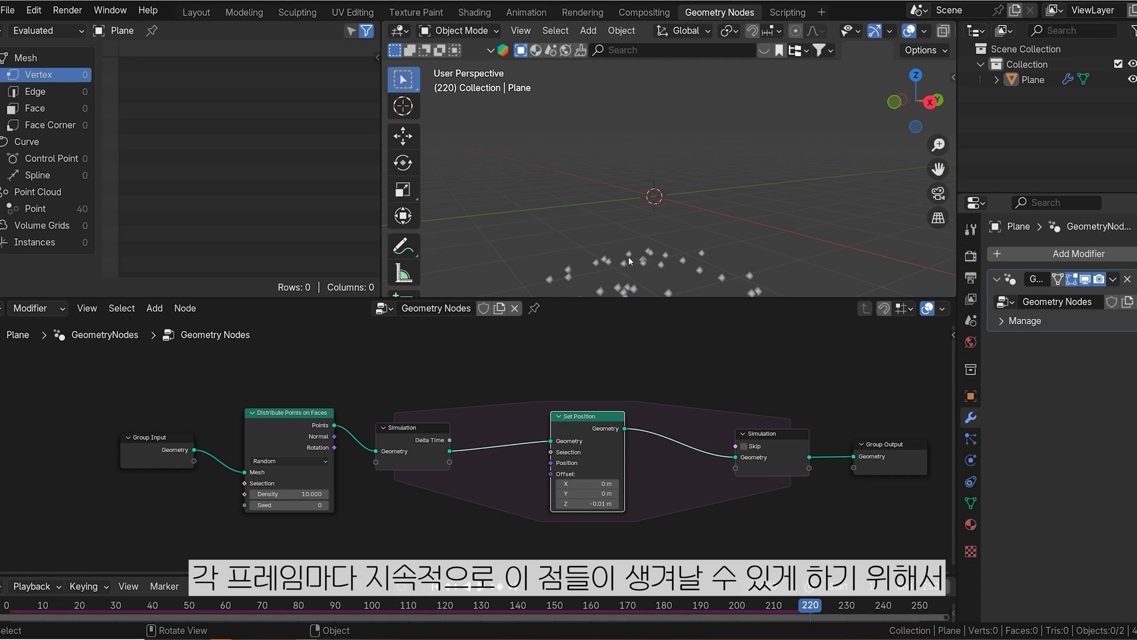
- Space out the Distribute Points on Faces and first Simulation nodes, and insert a Join Geometry node on the link before Set Position
drag(296, 413, 276, 416)
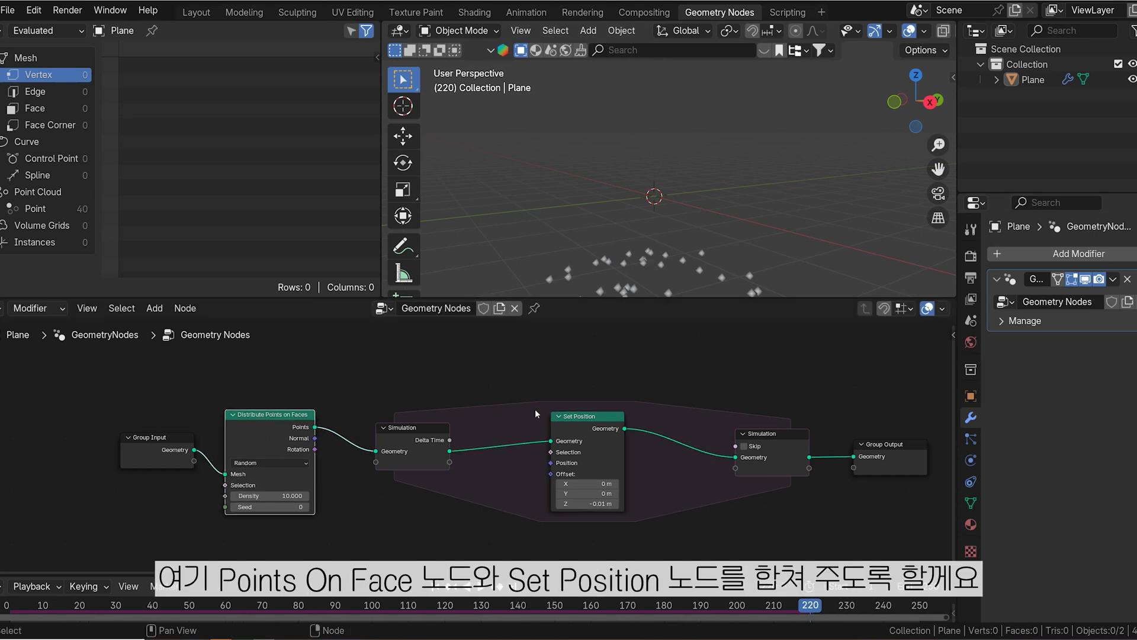
click(411, 439)
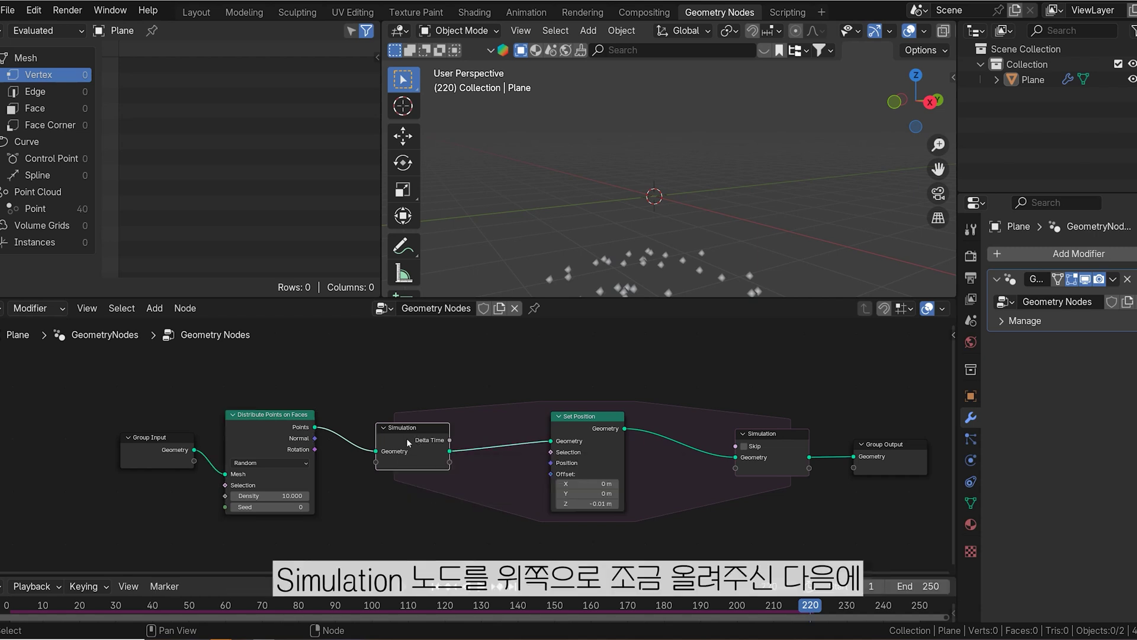
drag(406, 438, 397, 420)
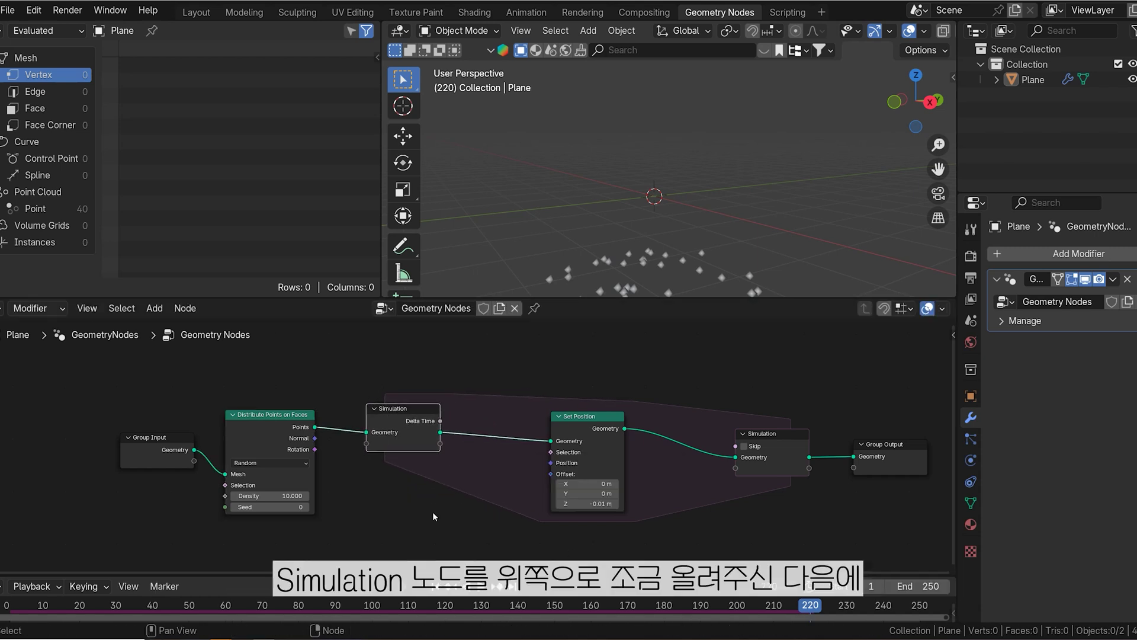
key(shift+a)
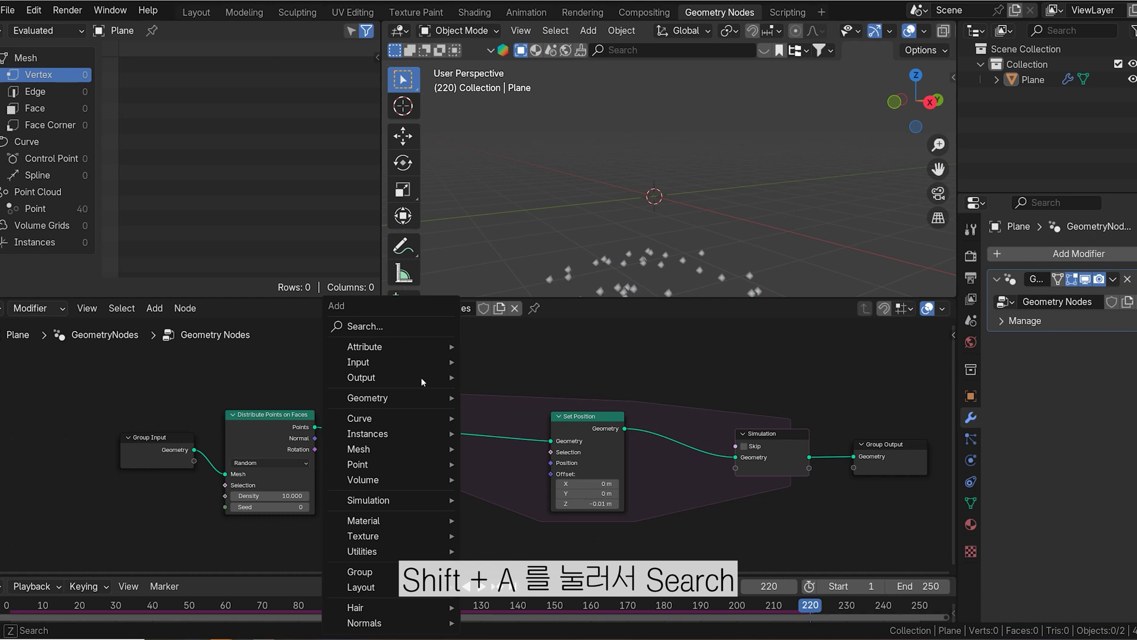
click(404, 328)
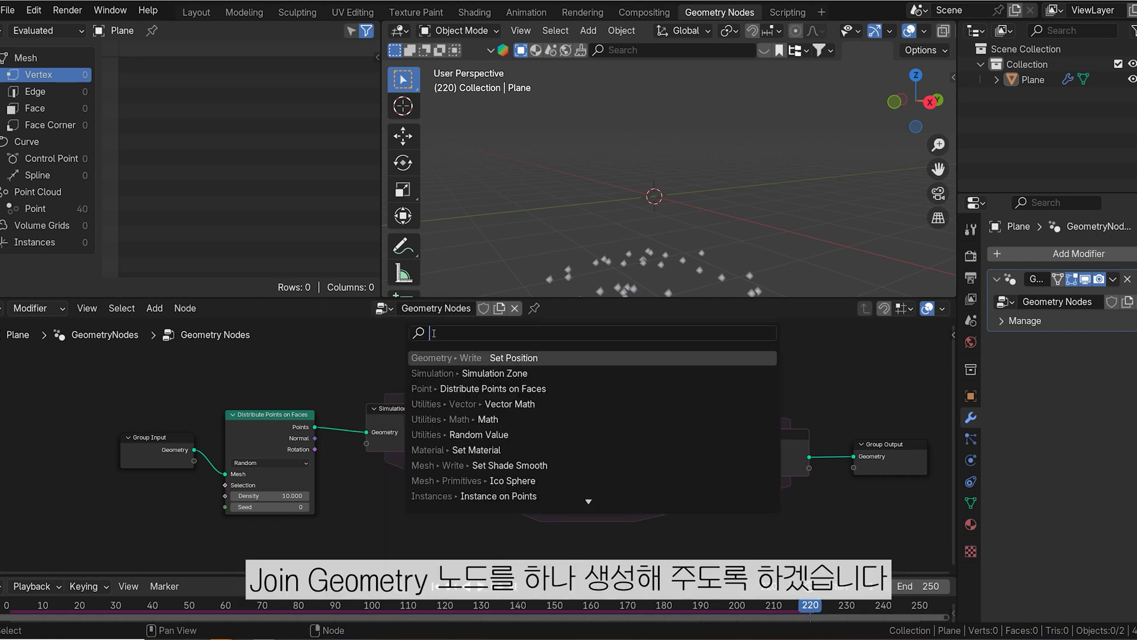
text(j)
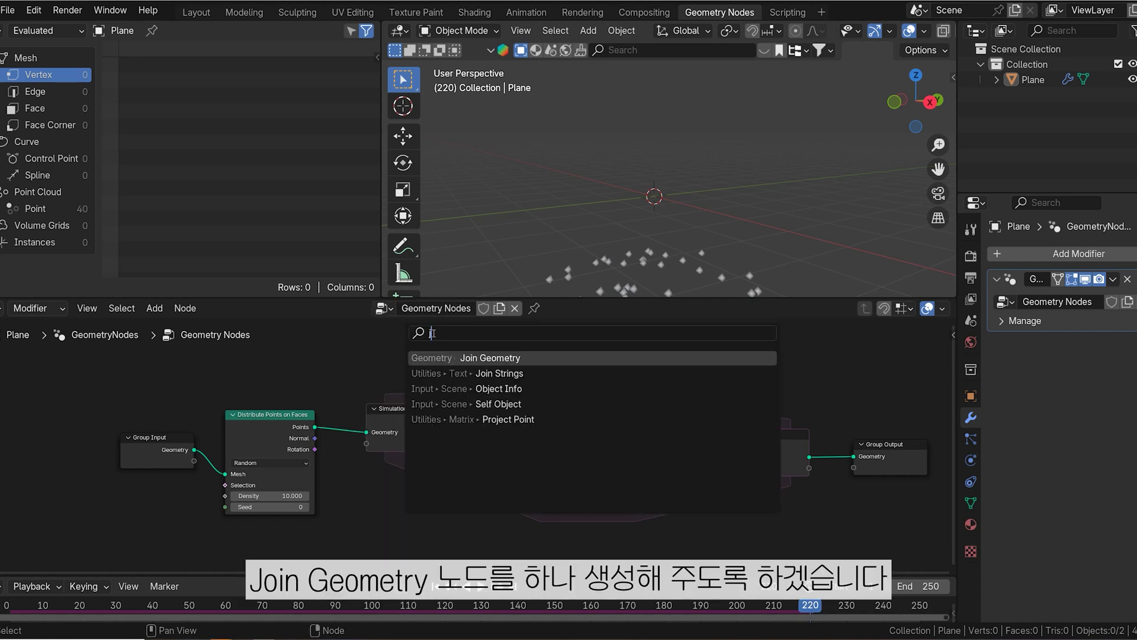
text(oi)
click(459, 356)
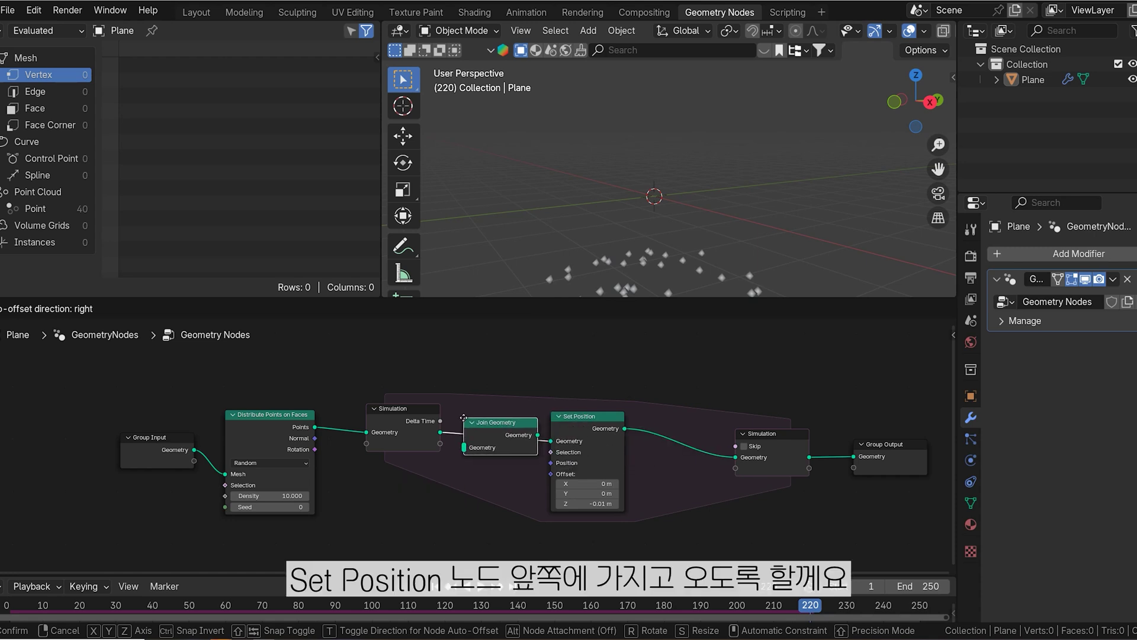
click(464, 418)
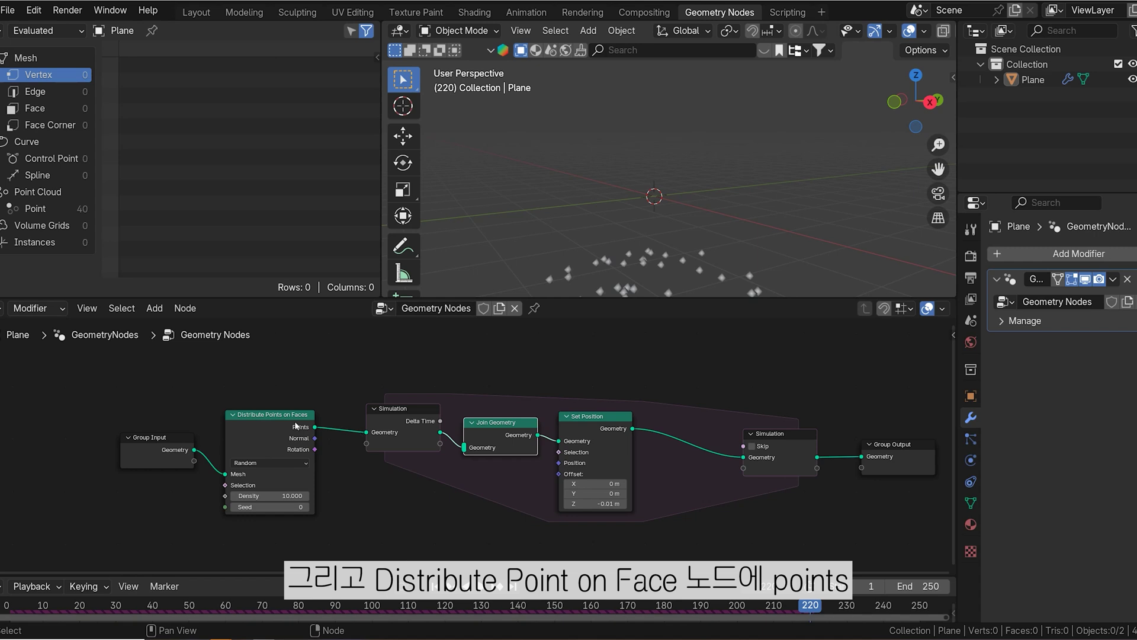
- Connect the distributed Points to Join Geometry as well, and route that link below the first Simulation node with a reroute point
drag(305, 428, 460, 452)
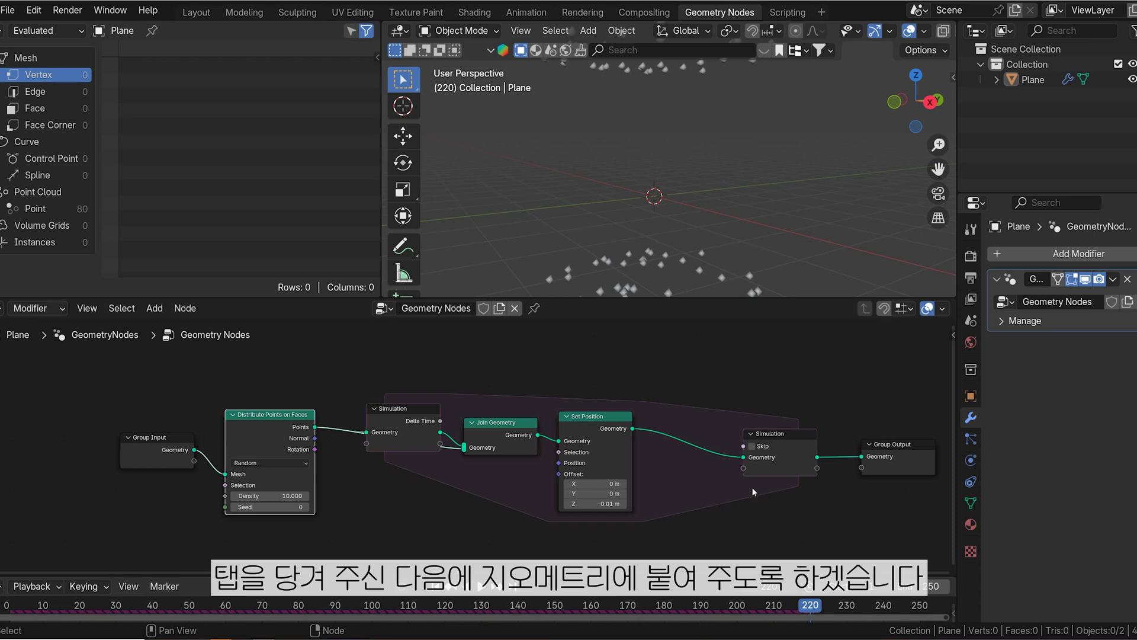
drag(399, 409, 396, 408)
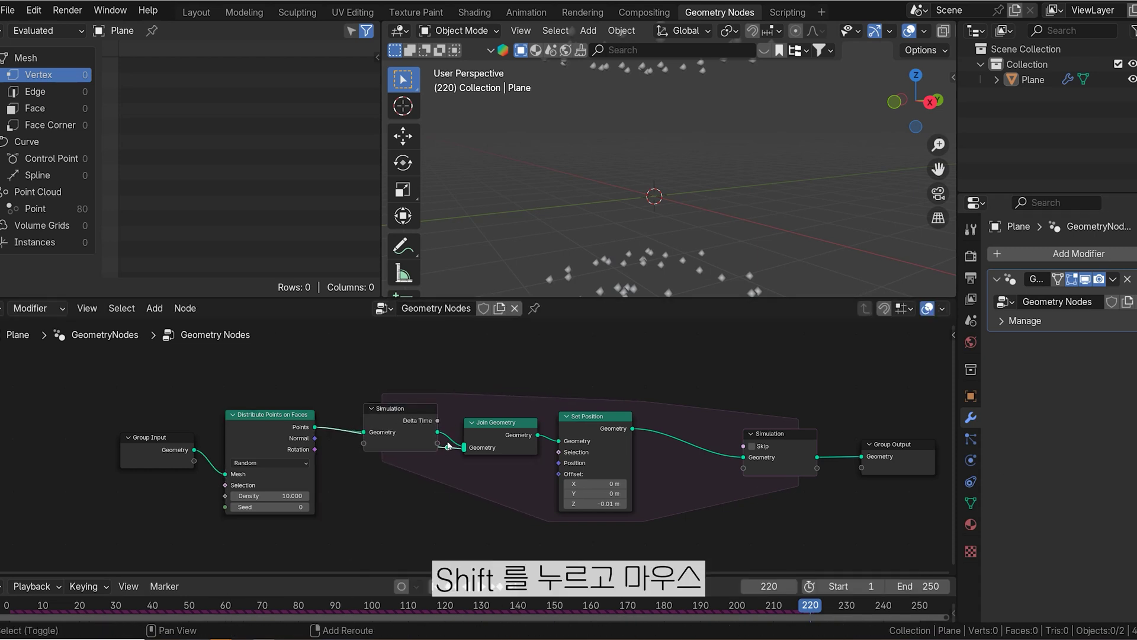
shift+right_drag(448, 445, 449, 453)
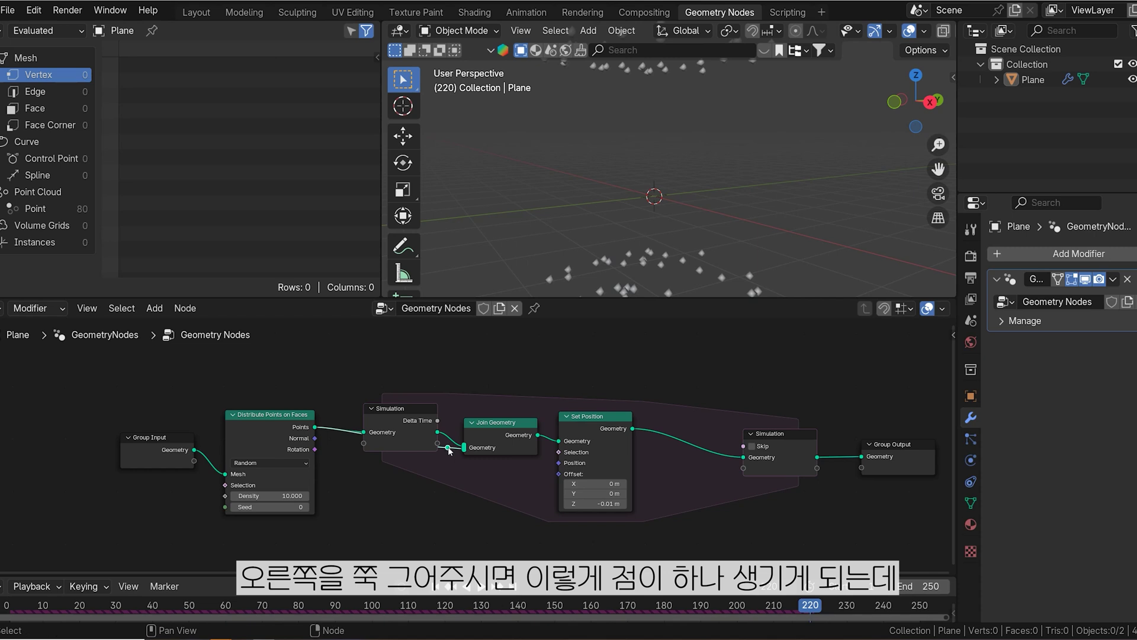
mouse_move(449, 451)
key(g)
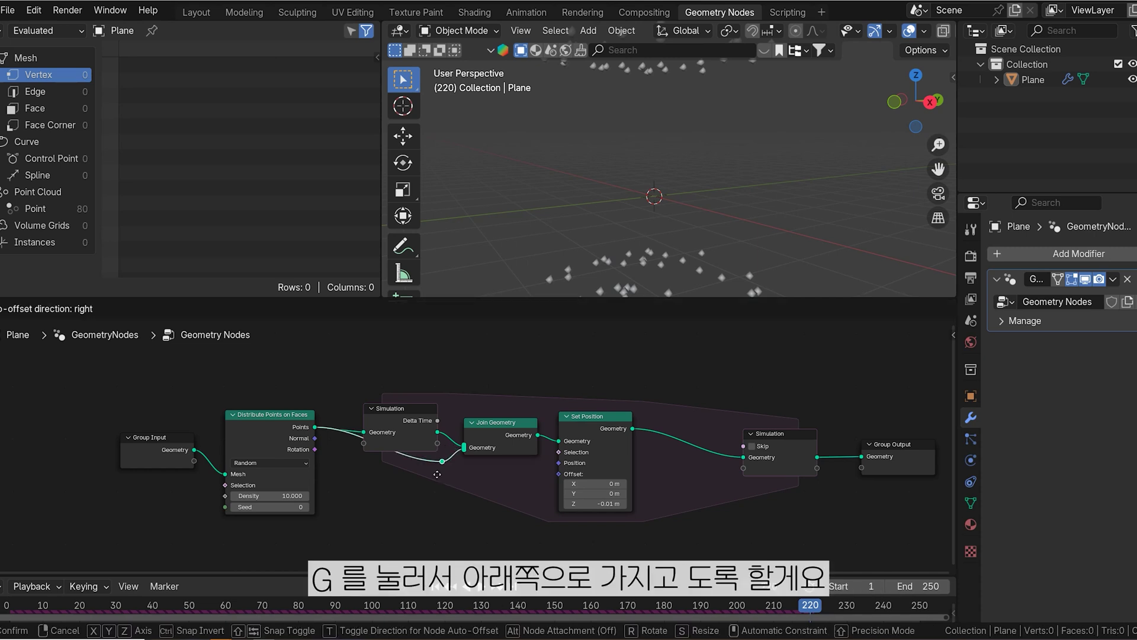
click(431, 486)
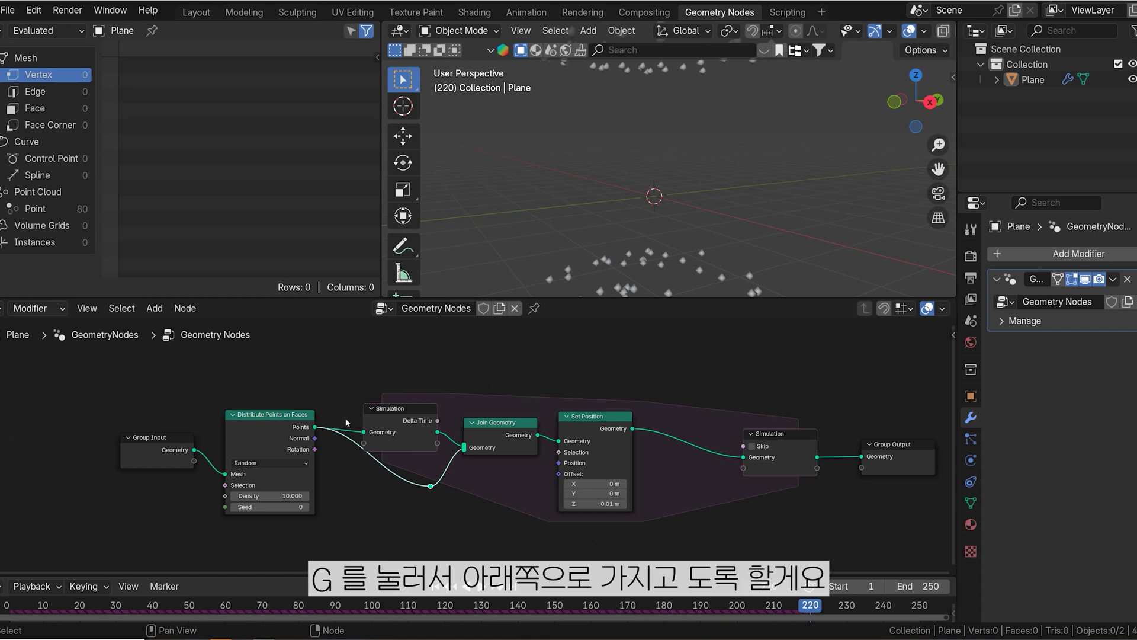
- Add a shared reroute across both Points links before the Simulation node and move it down level with the other reroute
shift+right_drag(346, 418, 338, 456)
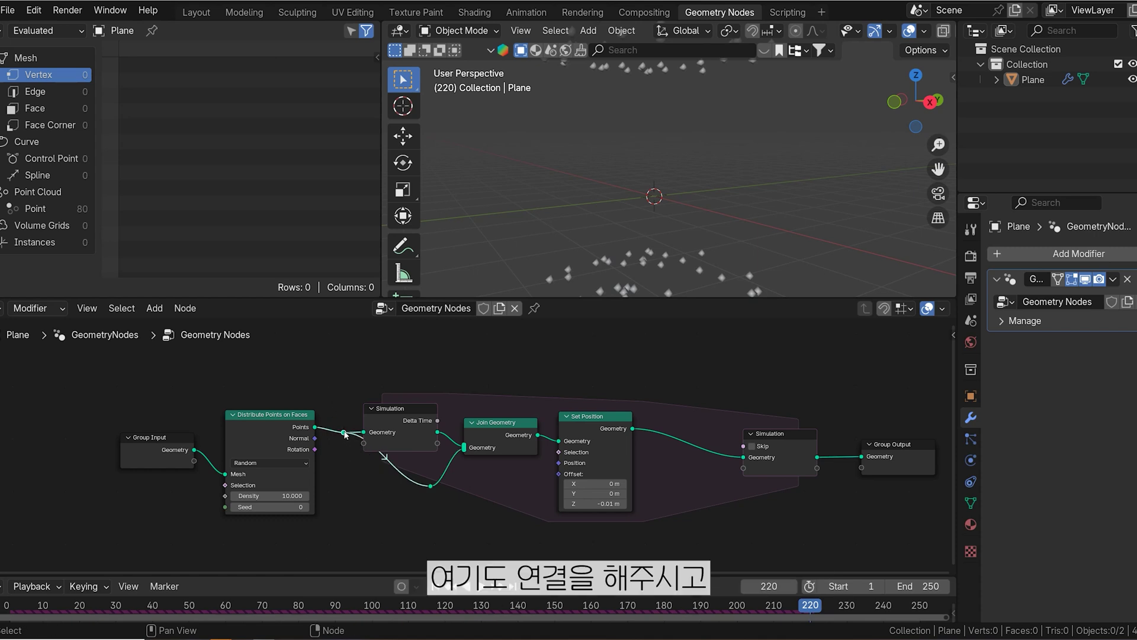
key(g)
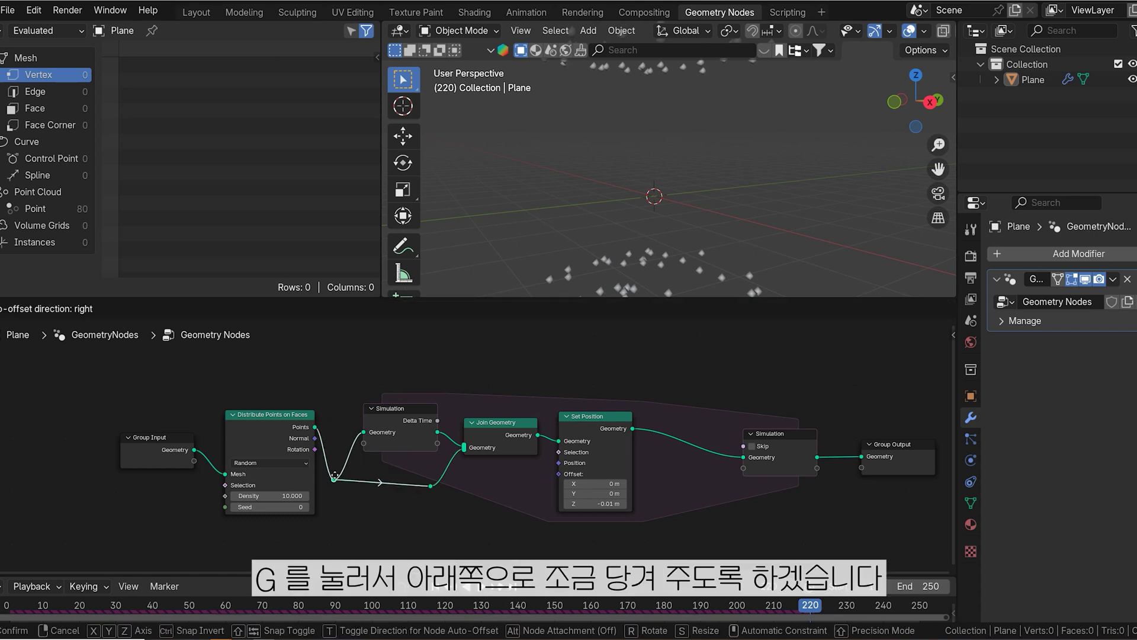
click(337, 484)
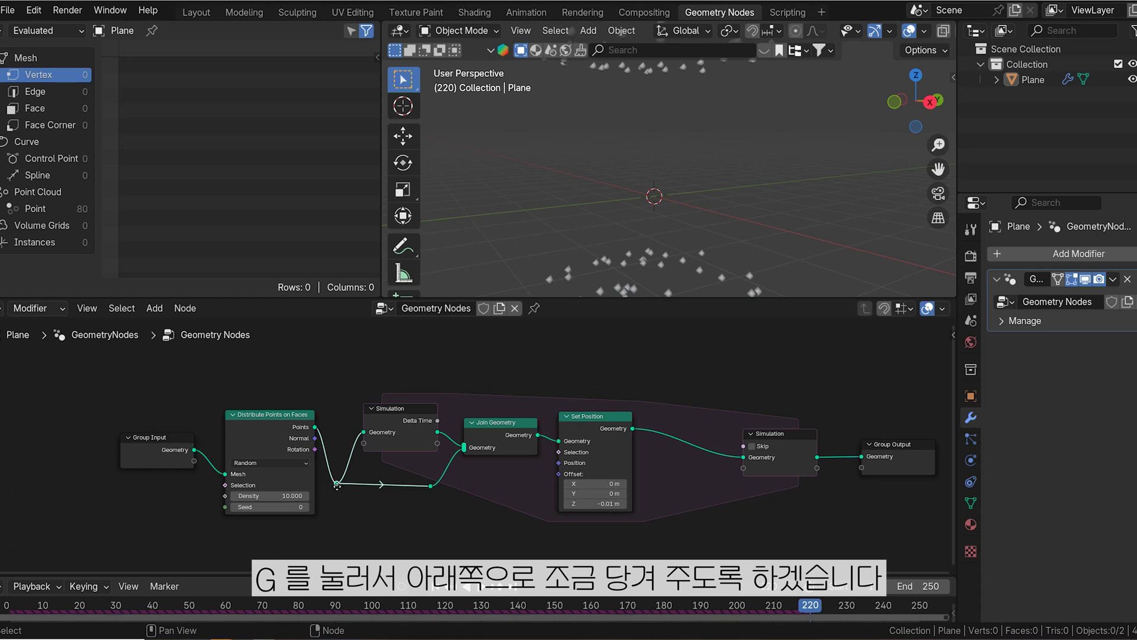
- Play the animation from the first frame and examine from several angles how the continuously emitted points fall
key(shift+Left)
key(space)
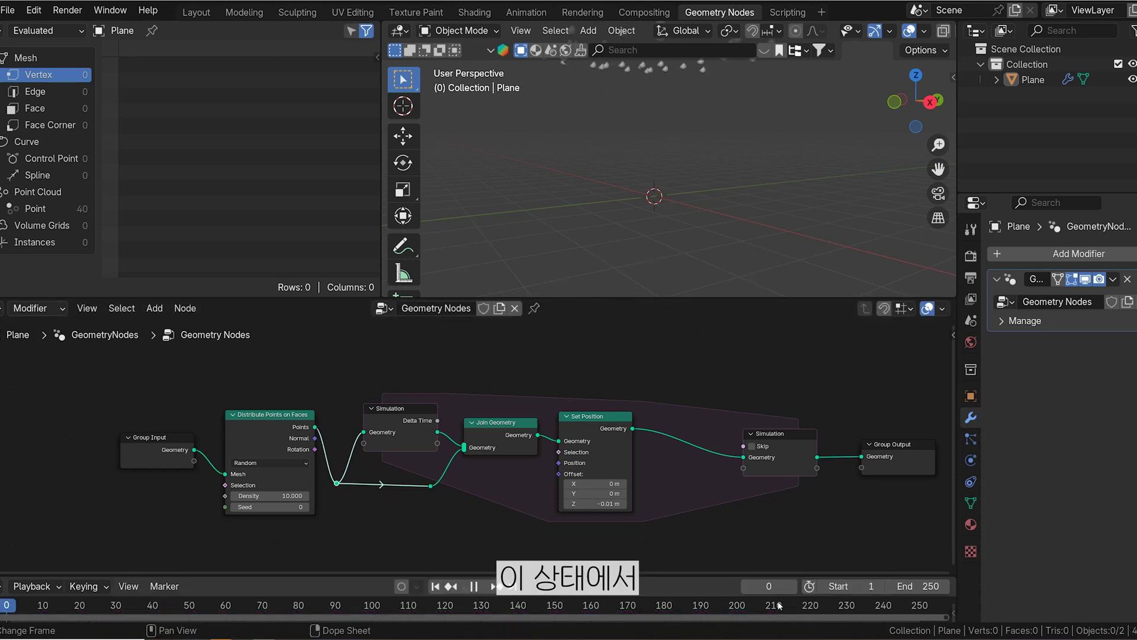
click(481, 586)
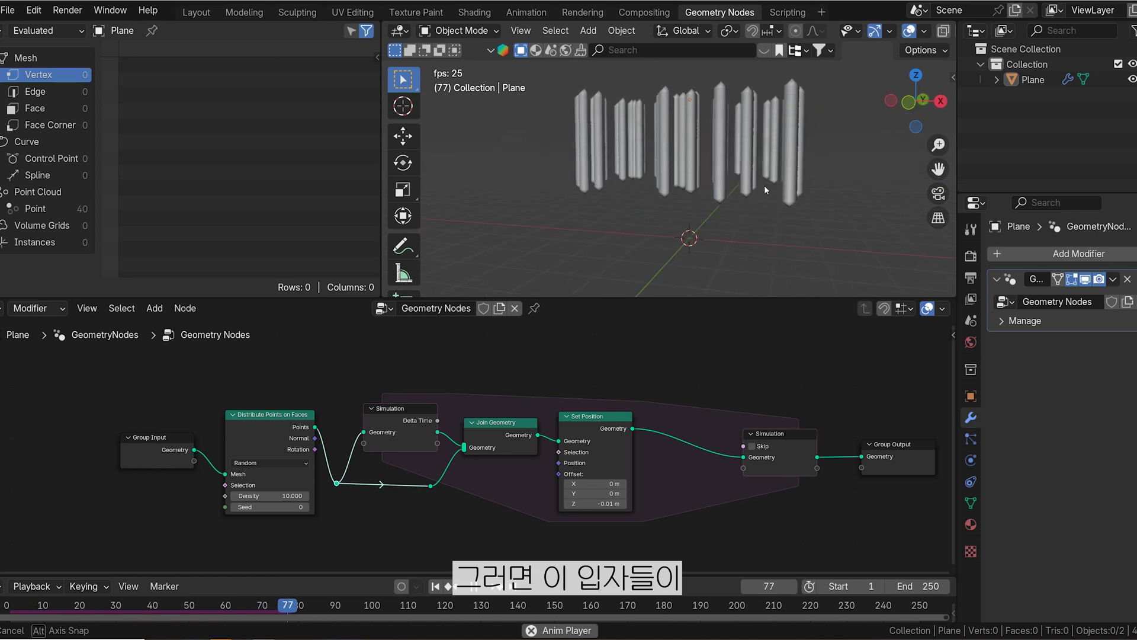
scroll(699, 76, up, 4)
scroll(699, 80, down, 2)
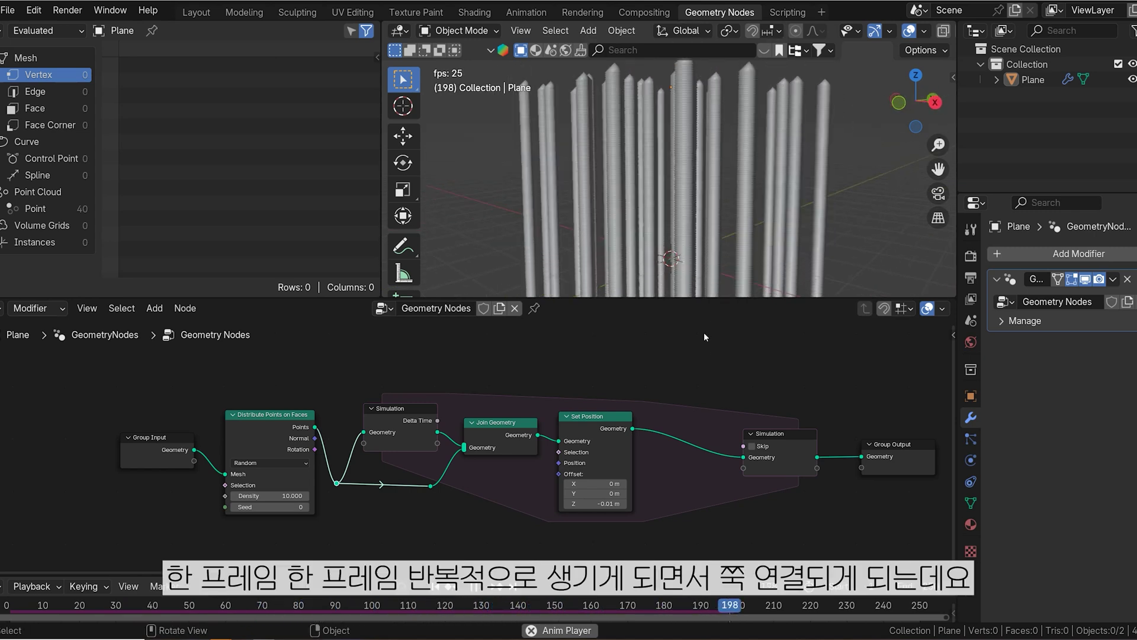
key(space)
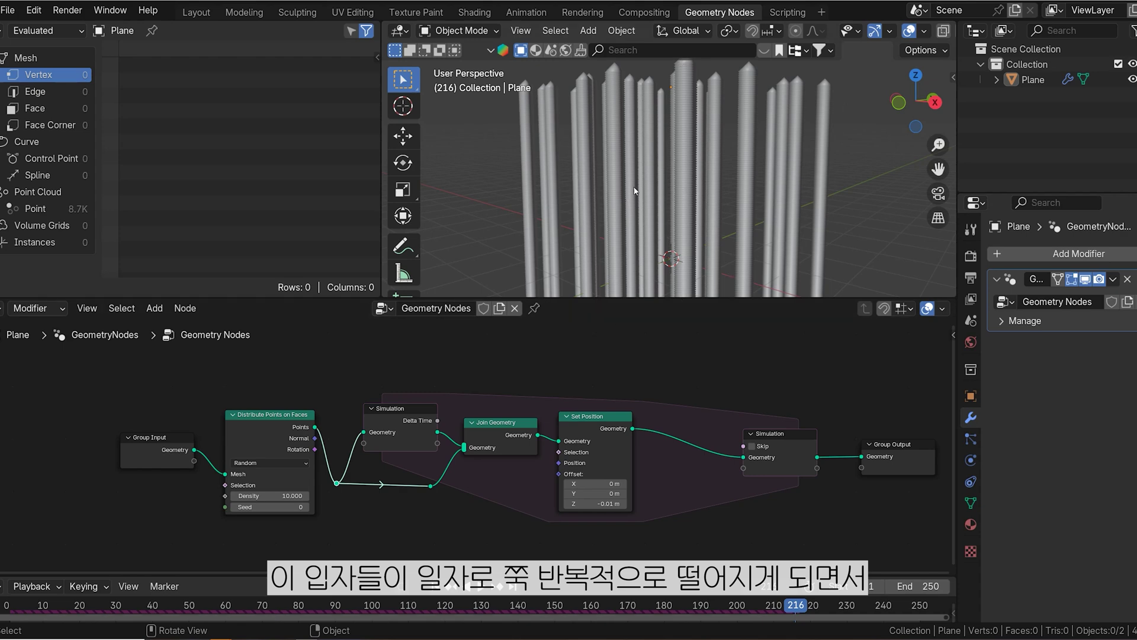
middle_drag(634, 191, 666, 223)
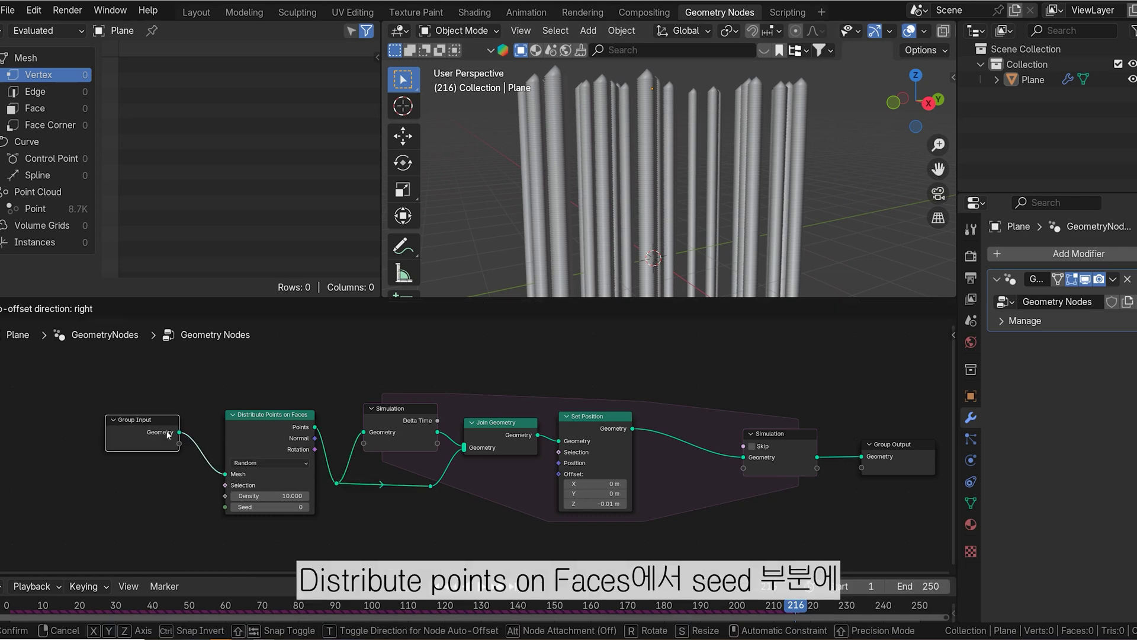
- Add a Scene Time node below Group Input with its Frame output linked to the Seed of Distribute Points on Faces
key(ctrl+z)
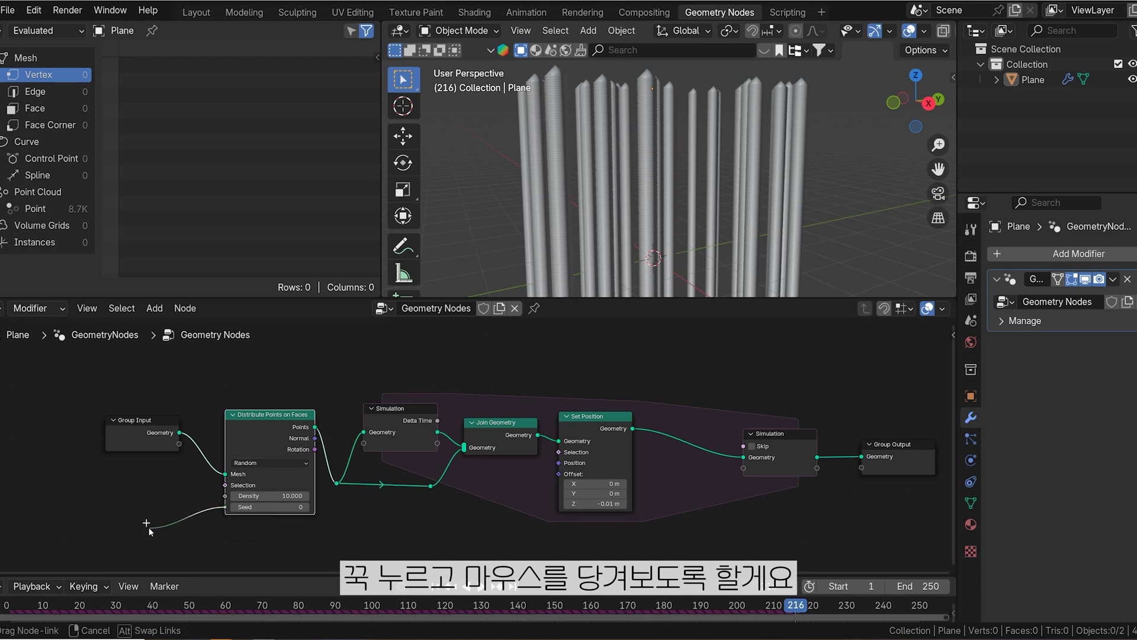
drag(148, 528, 76, 453)
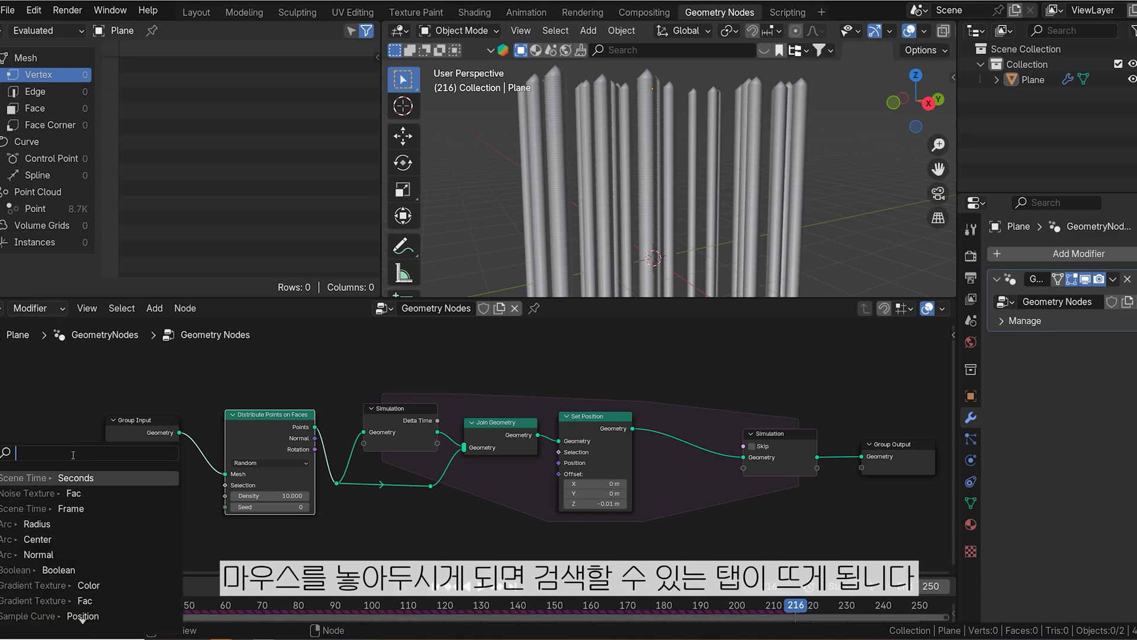
text(fra)
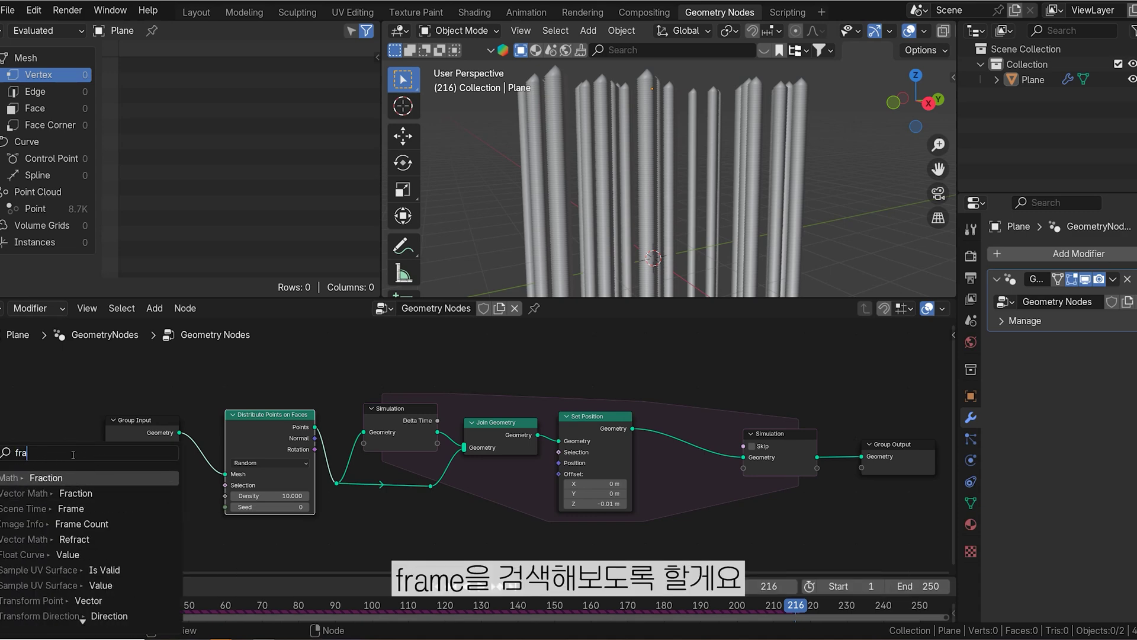
text(me)
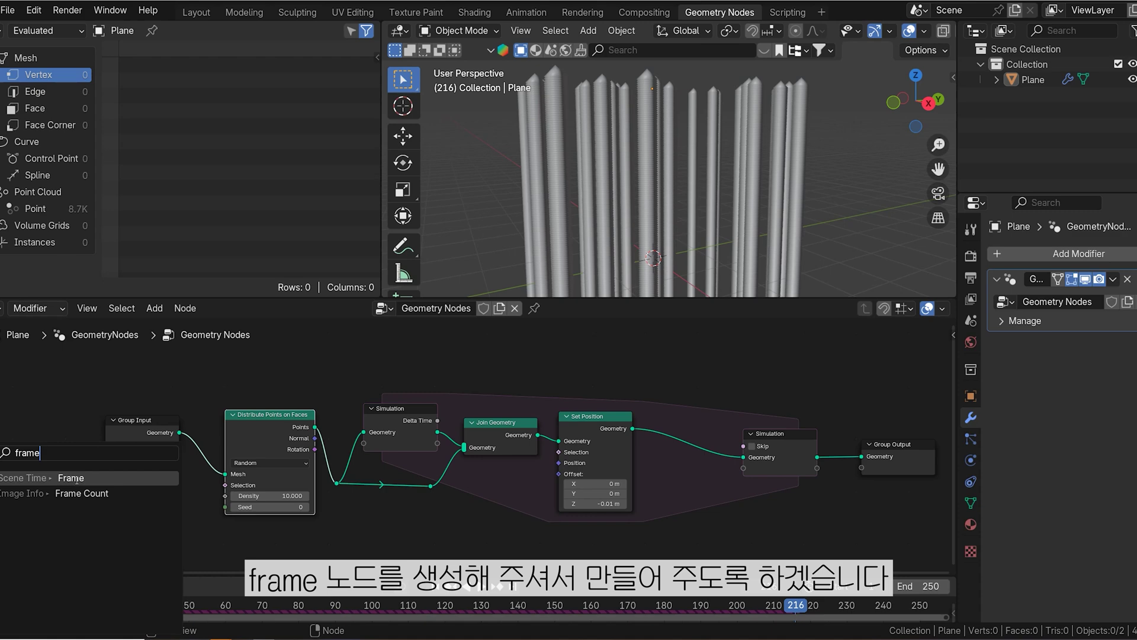
click(76, 479)
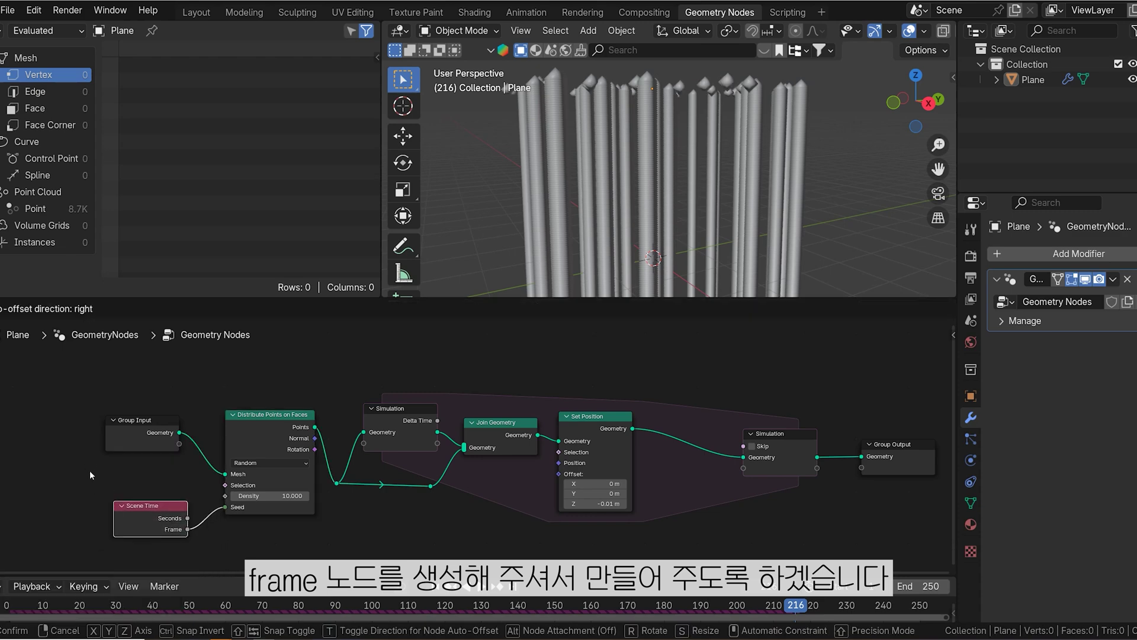
click(90, 471)
- Play the animation from the start and inspect the falling points with the frame-driven seed
key(shift+Left)
key(space)
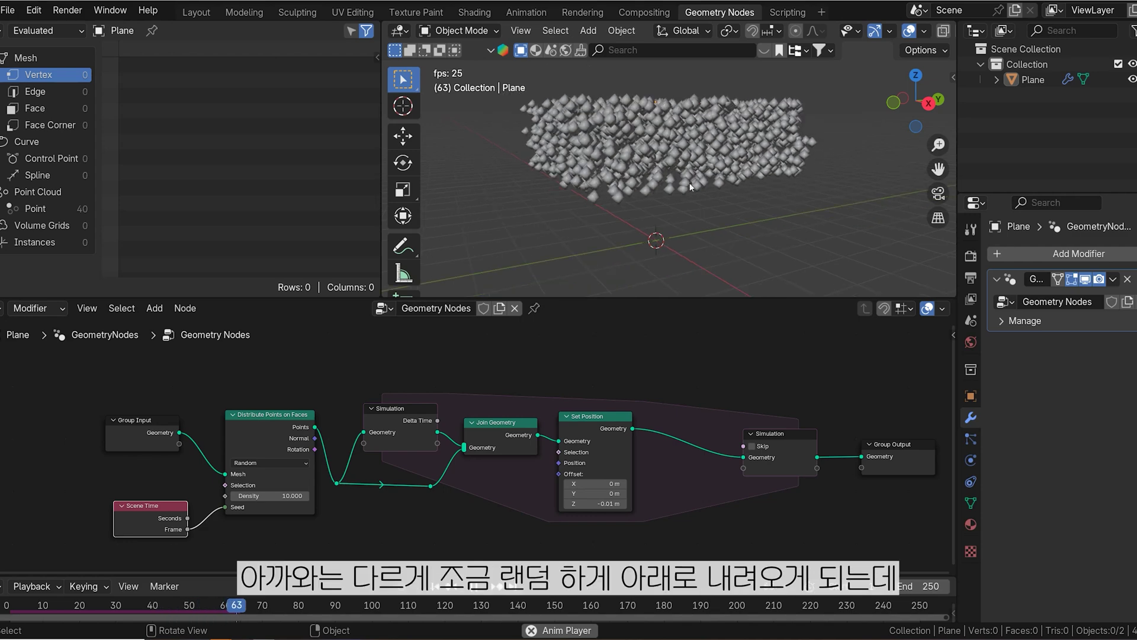
middle_drag(681, 191, 714, 181)
scroll(776, 179, up, 1)
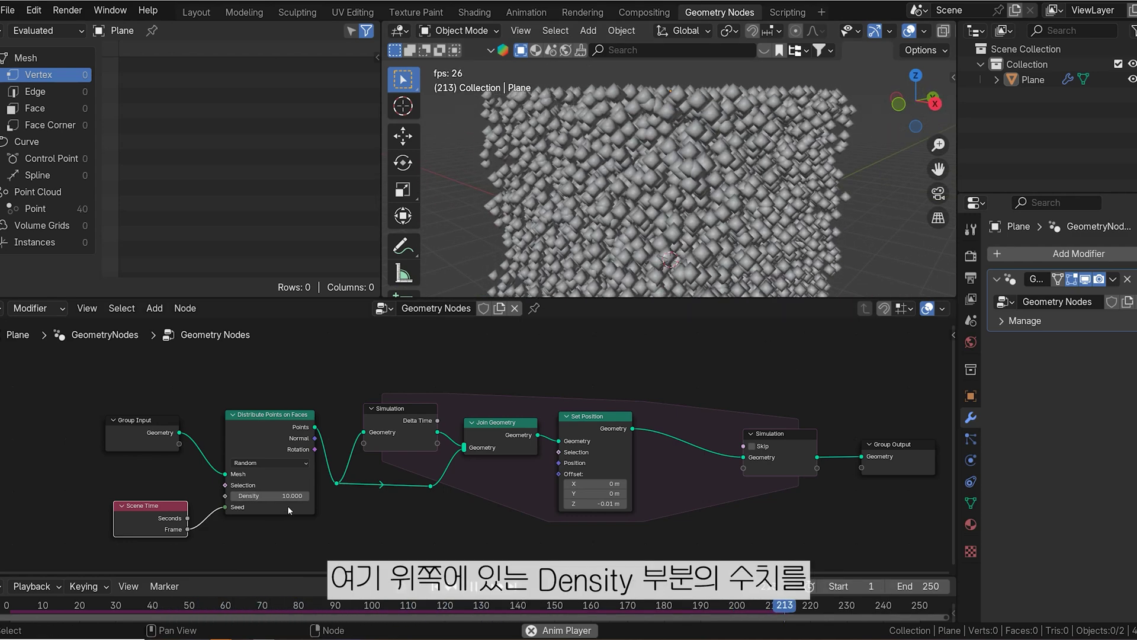
- Lower the Distribute Points on Faces density to 0.1 and move the Scene Time node up closer to Group Input
drag(294, 495, 238, 495)
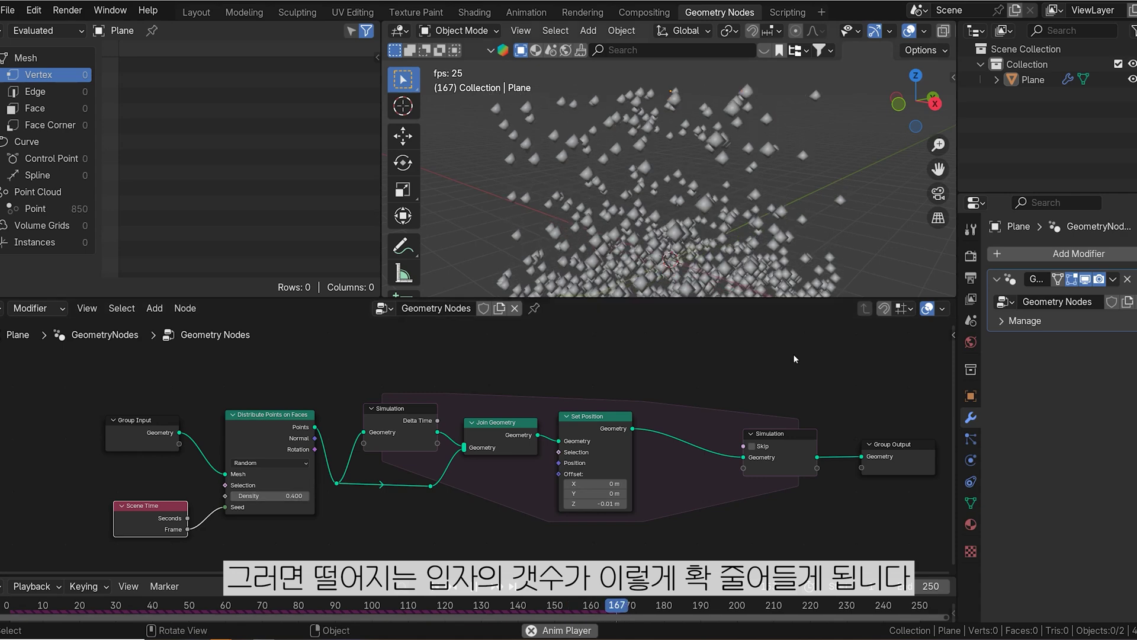
double_click(274, 496)
text(0.1)
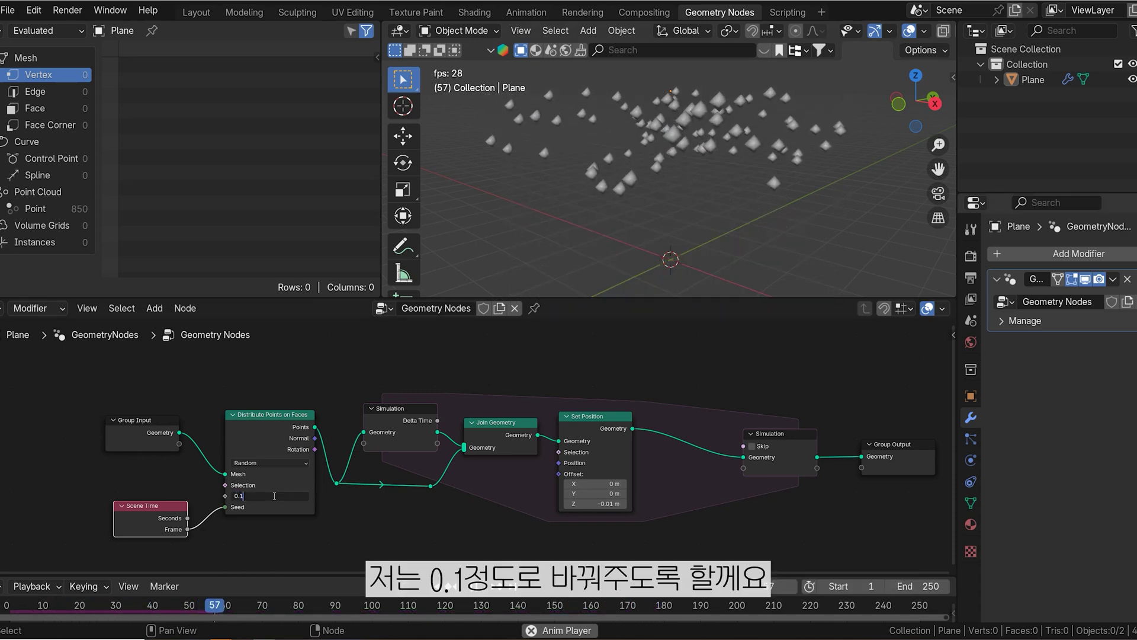
key(Return)
key(Escape)
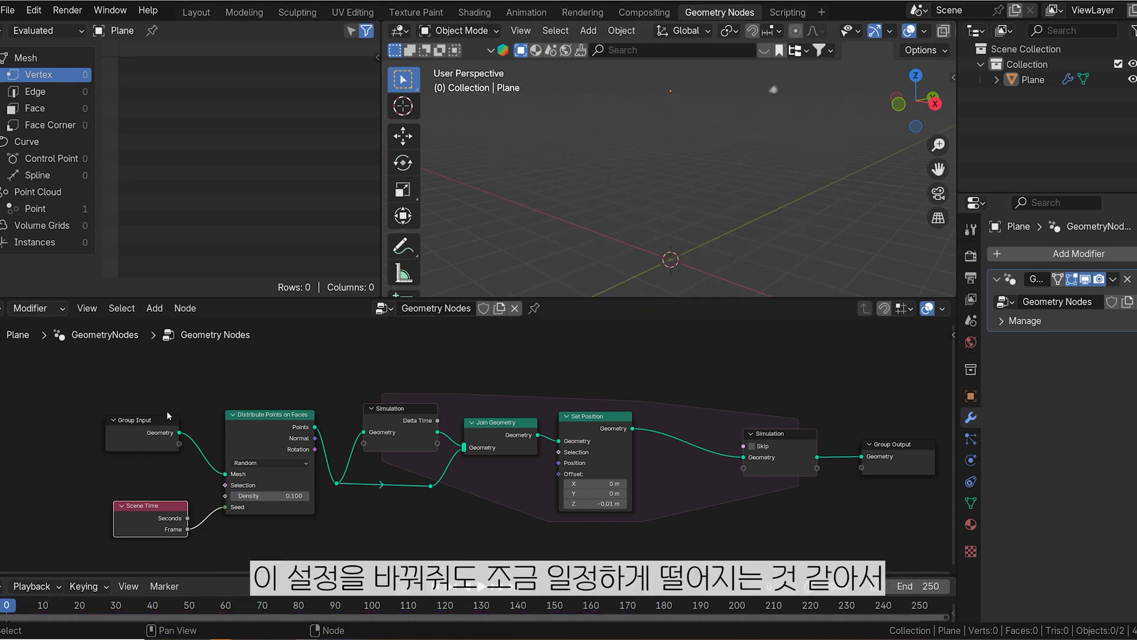
drag(174, 513, 162, 487)
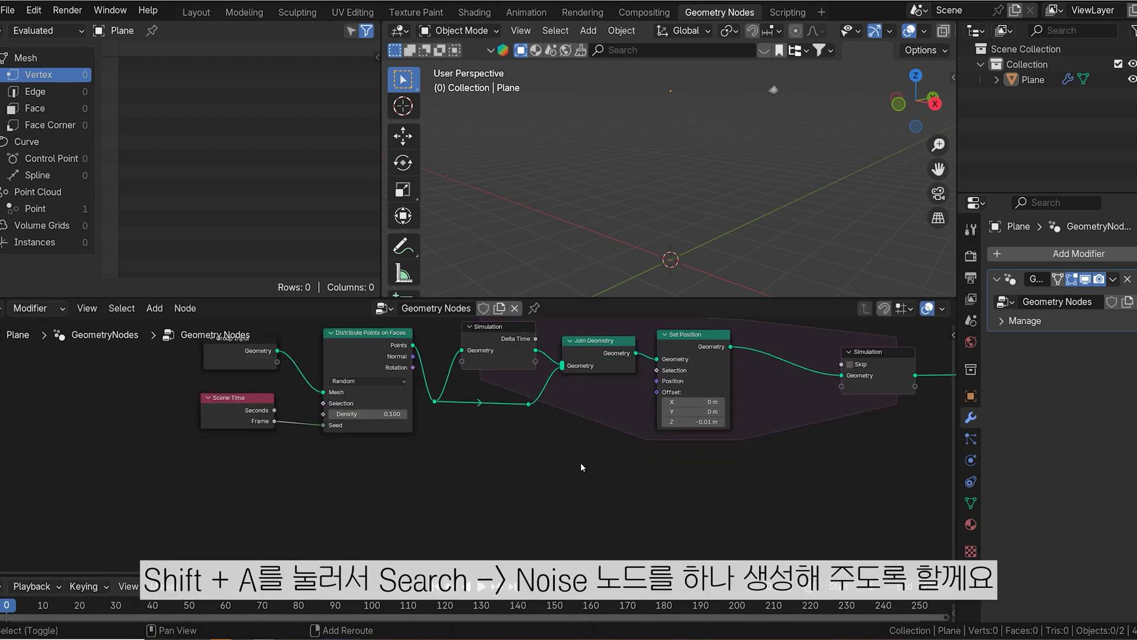
- Add a Noise Texture node below the simulation zone and link its Color output to the Offset of Set Position
key(shift+a)
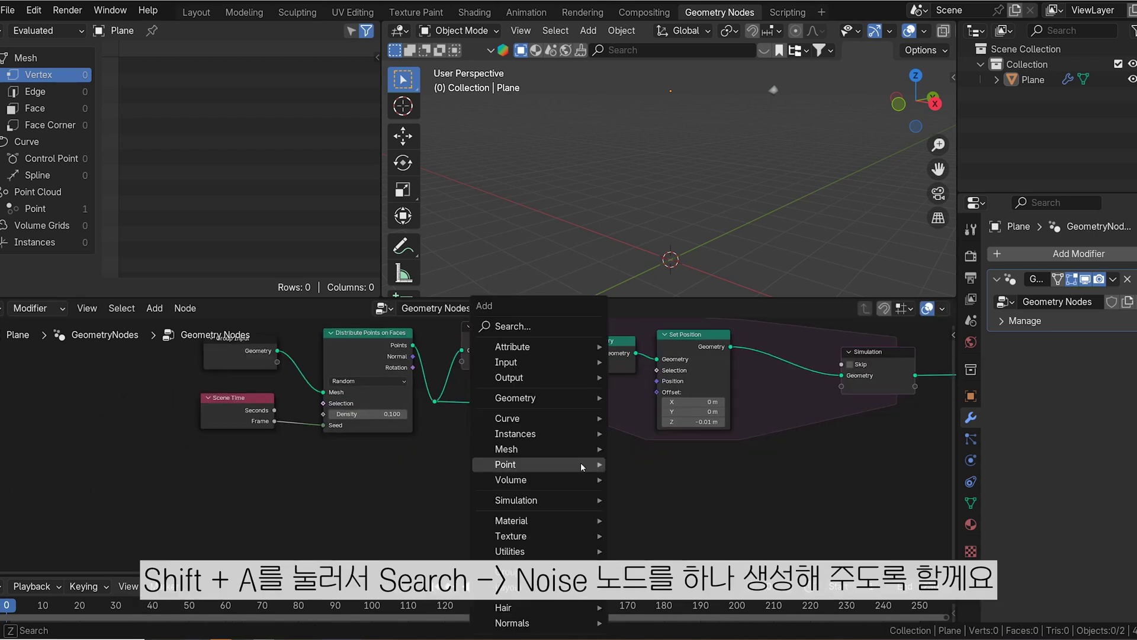
click(544, 326)
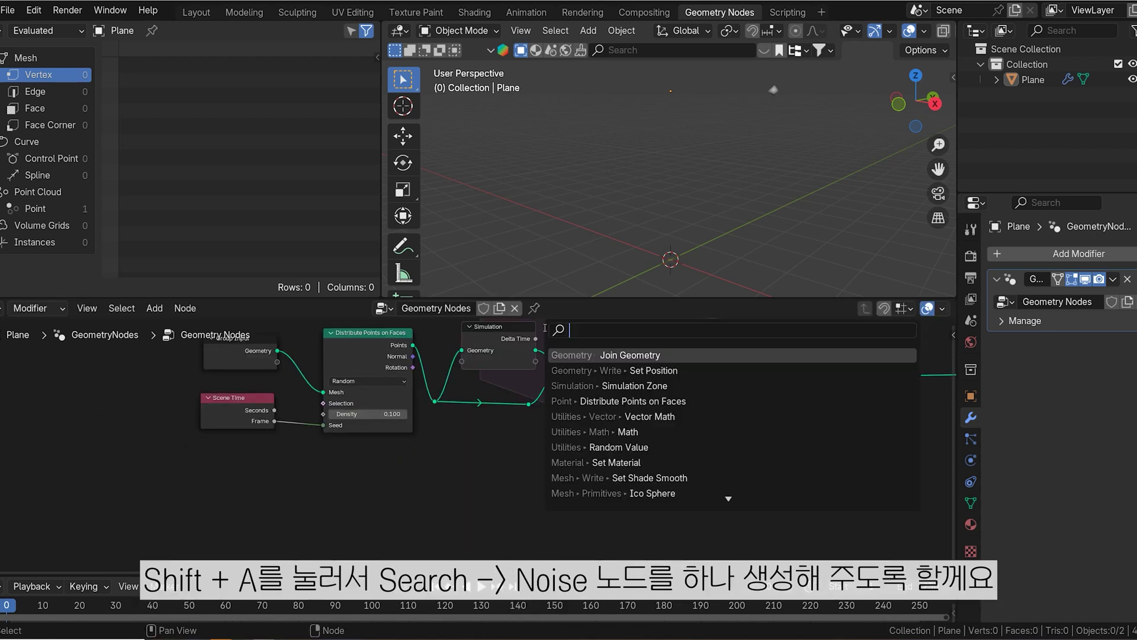
text(n)
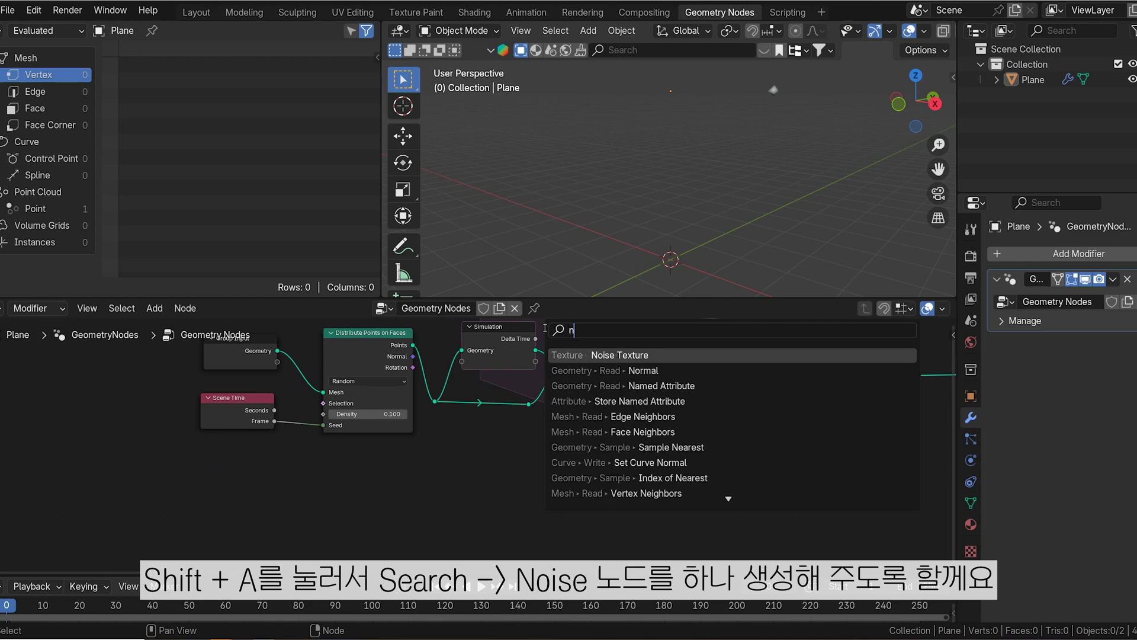
text(oise)
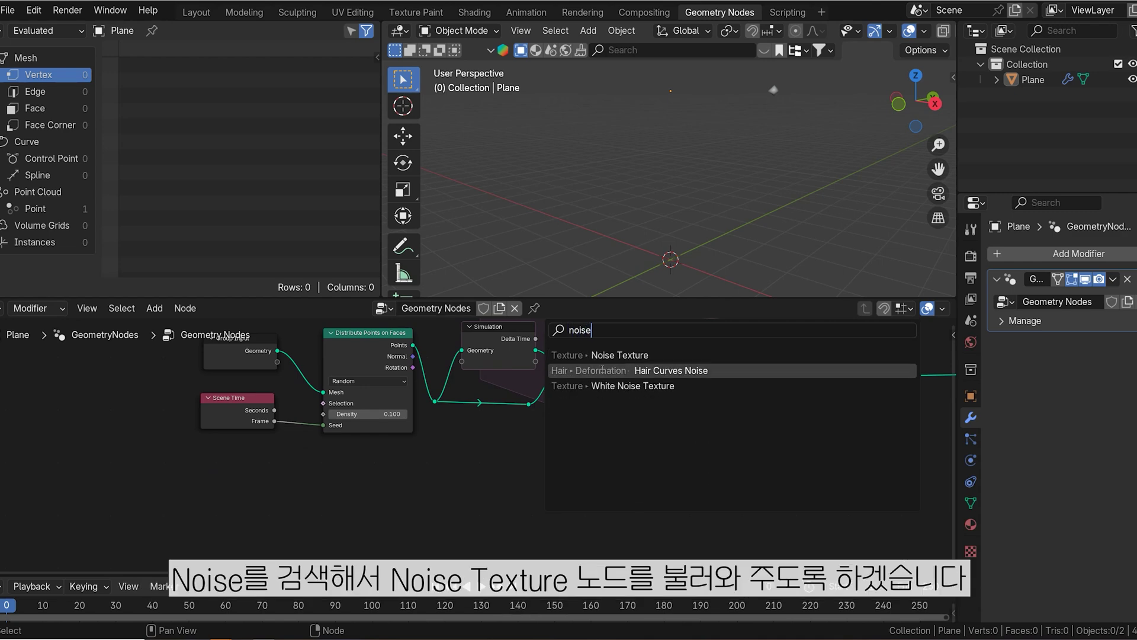
click(592, 354)
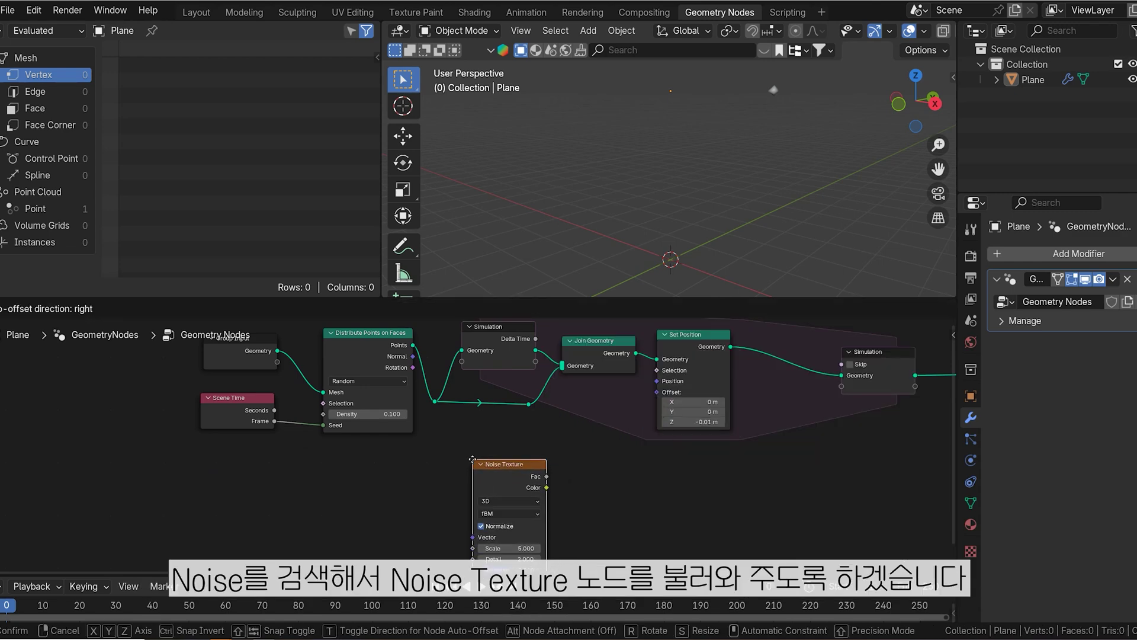
click(450, 435)
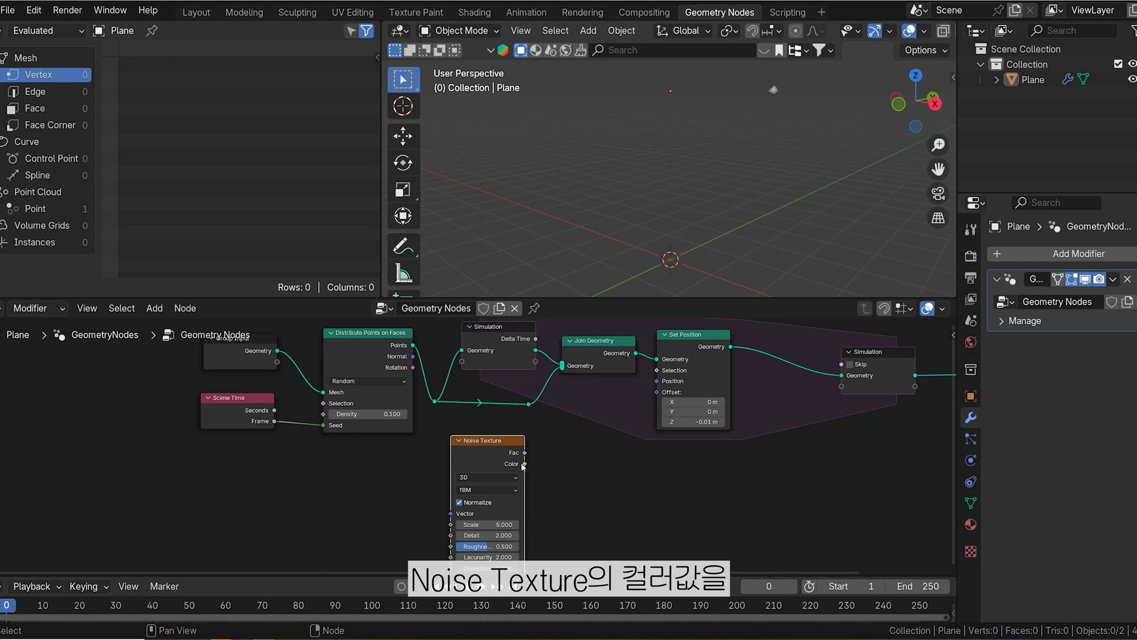
drag(618, 413, 653, 393)
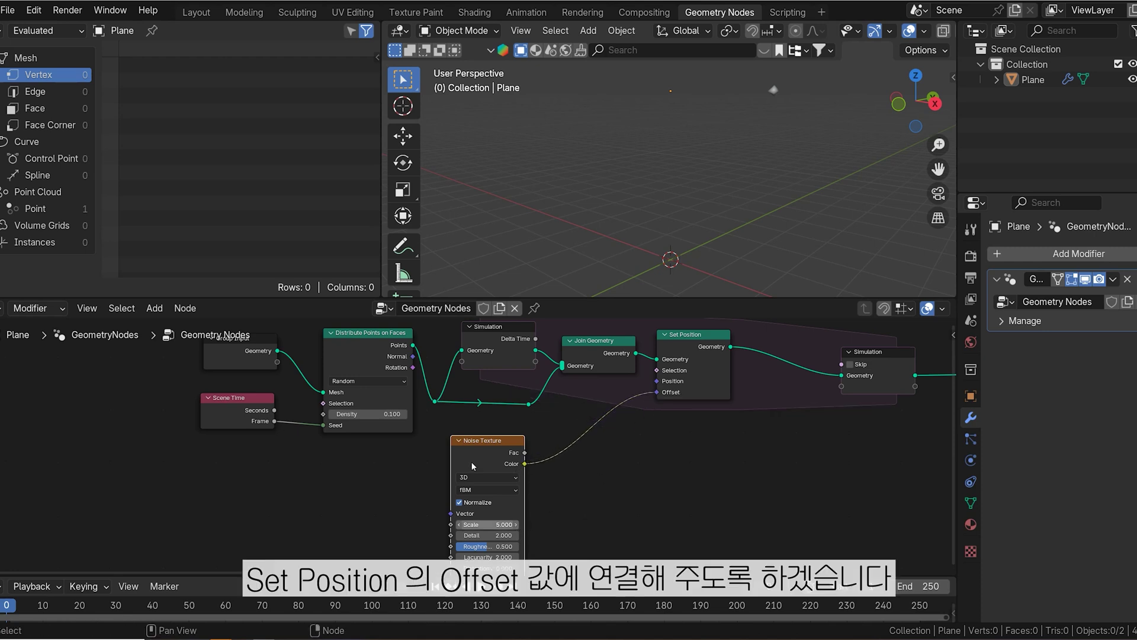
- Turn off Normalize on the Noise Texture and play the animation, examining the noise-driven point movement from another angle
drag(473, 466, 469, 466)
key(space)
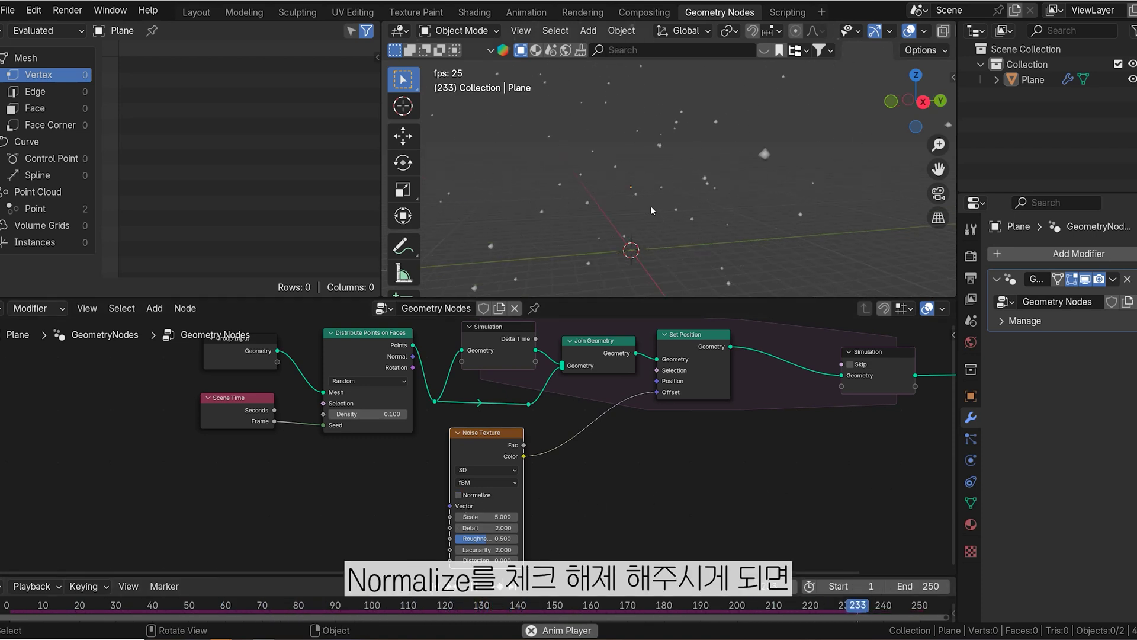
middle_drag(690, 206, 718, 206)
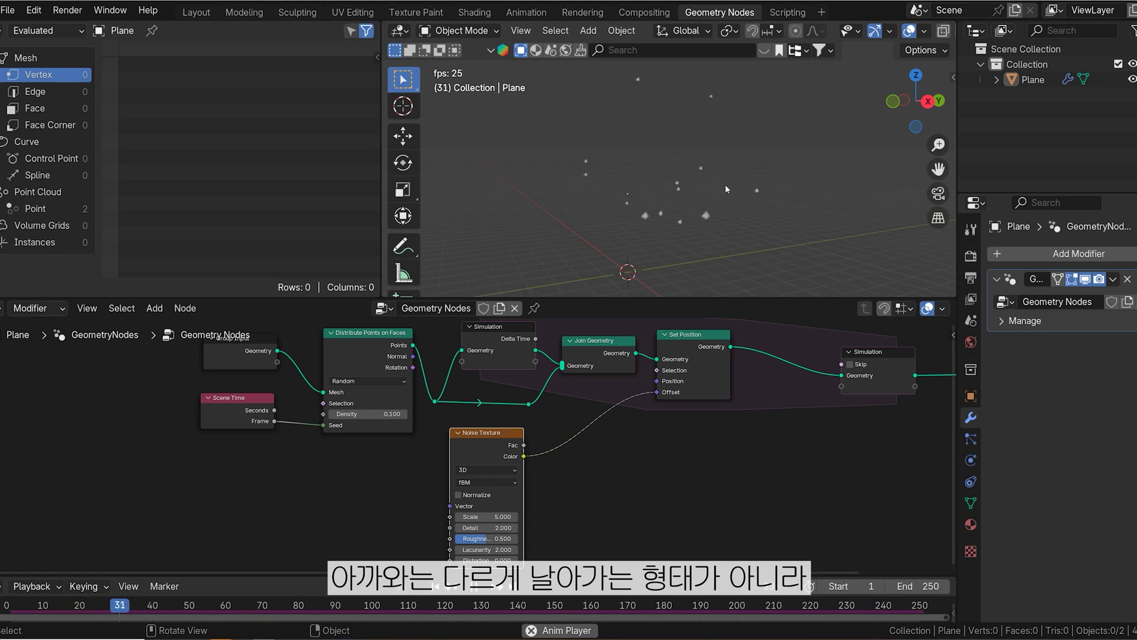
scroll(772, 124, down, 2)
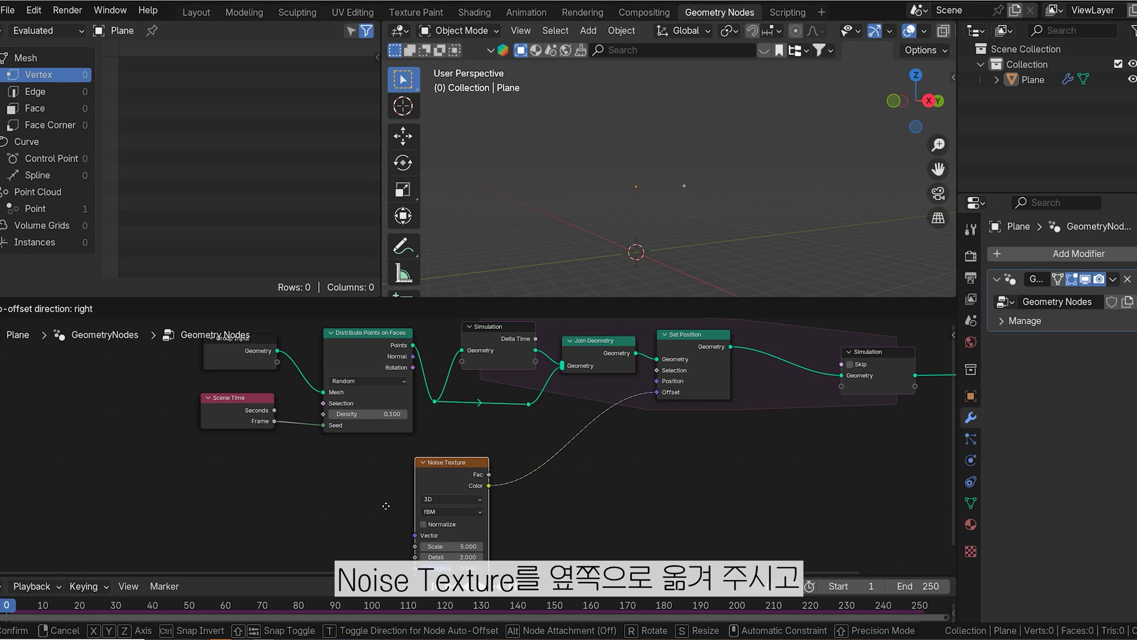
- Move the Noise Texture farther from Set Position and insert a Vector Math node set to Scale on the link between them
drag(479, 446, 354, 481)
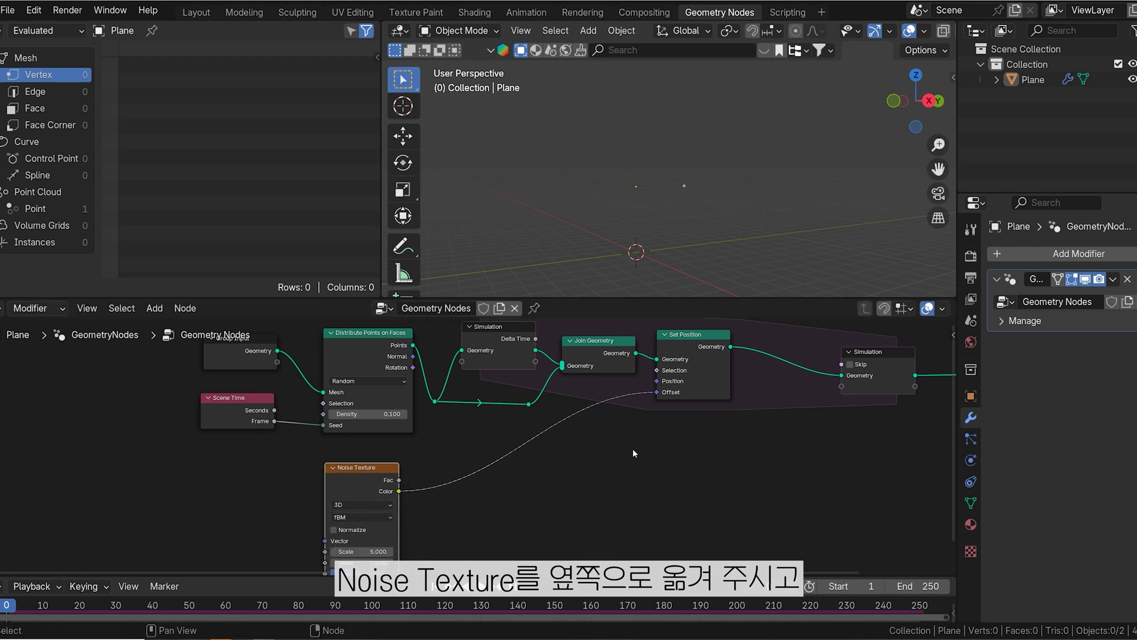
key(shift+a)
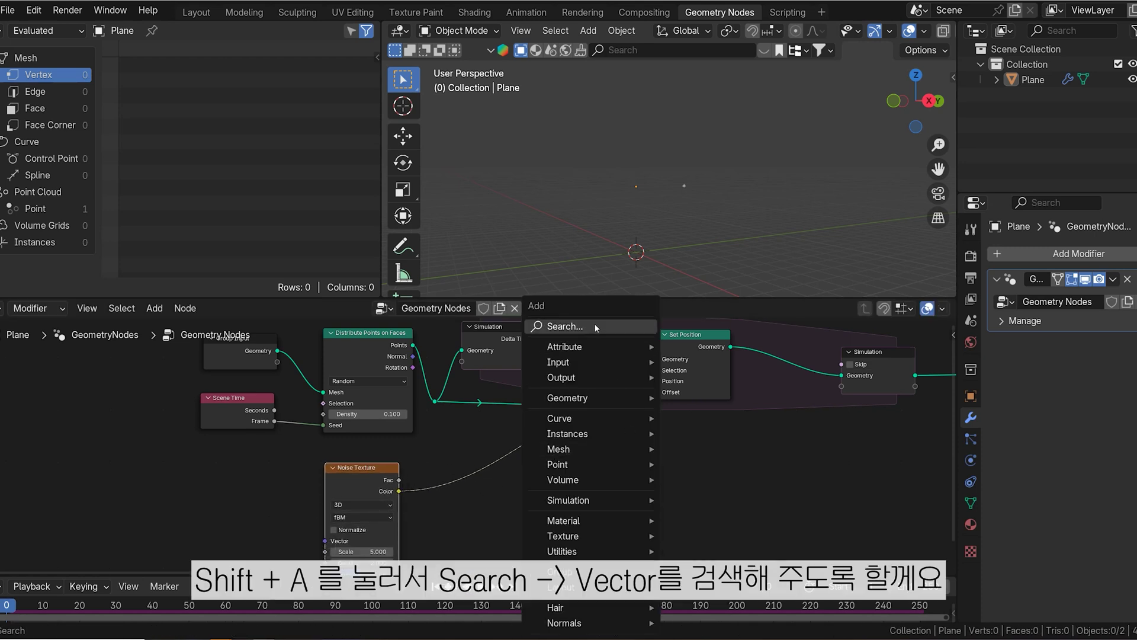
click(595, 326)
text(ve)
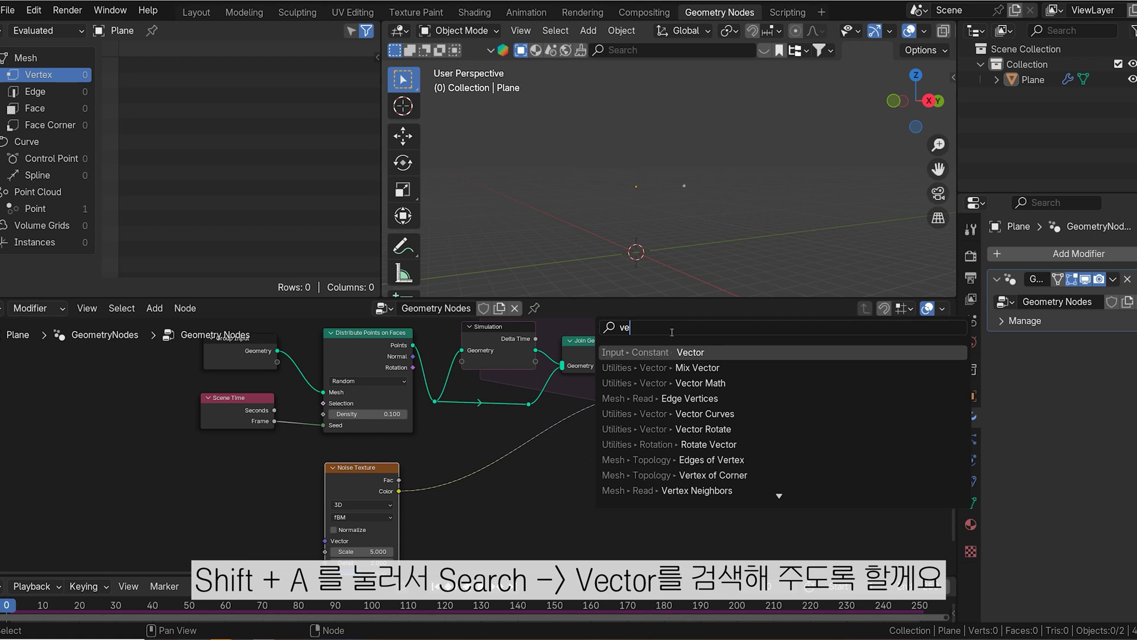
click(699, 383)
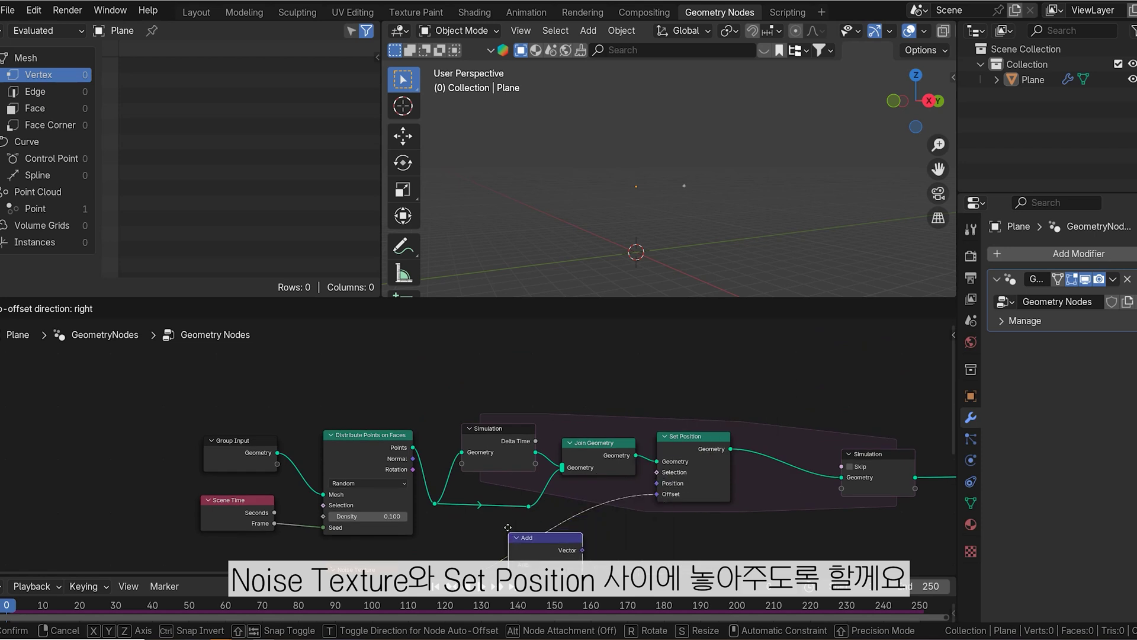
click(501, 530)
scroll(632, 535, up, 2)
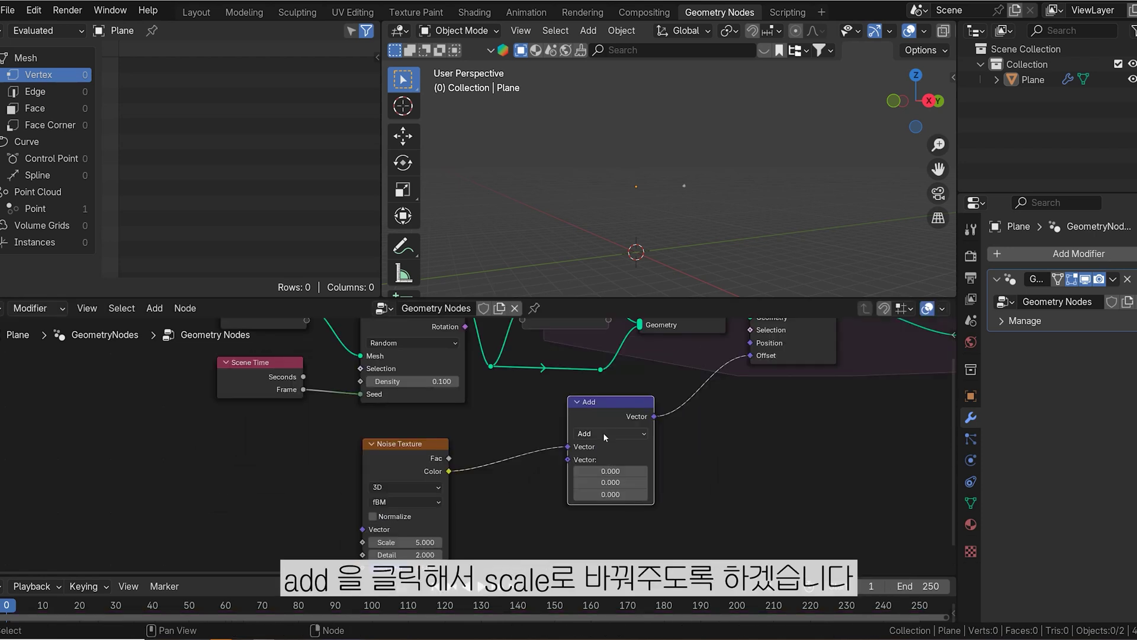
click(603, 432)
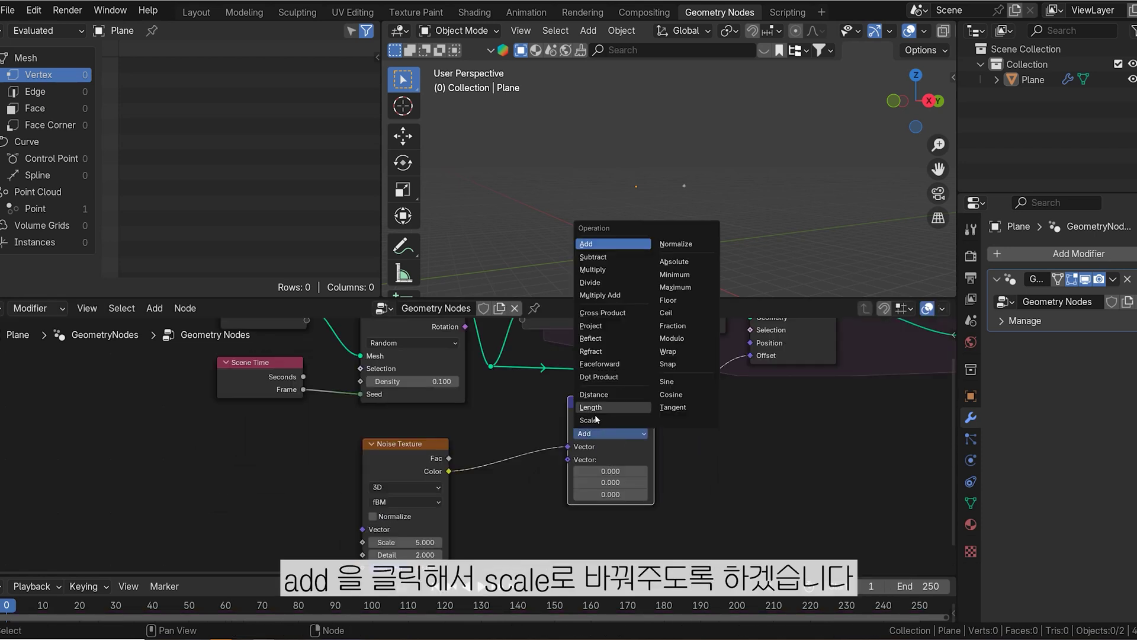
click(595, 420)
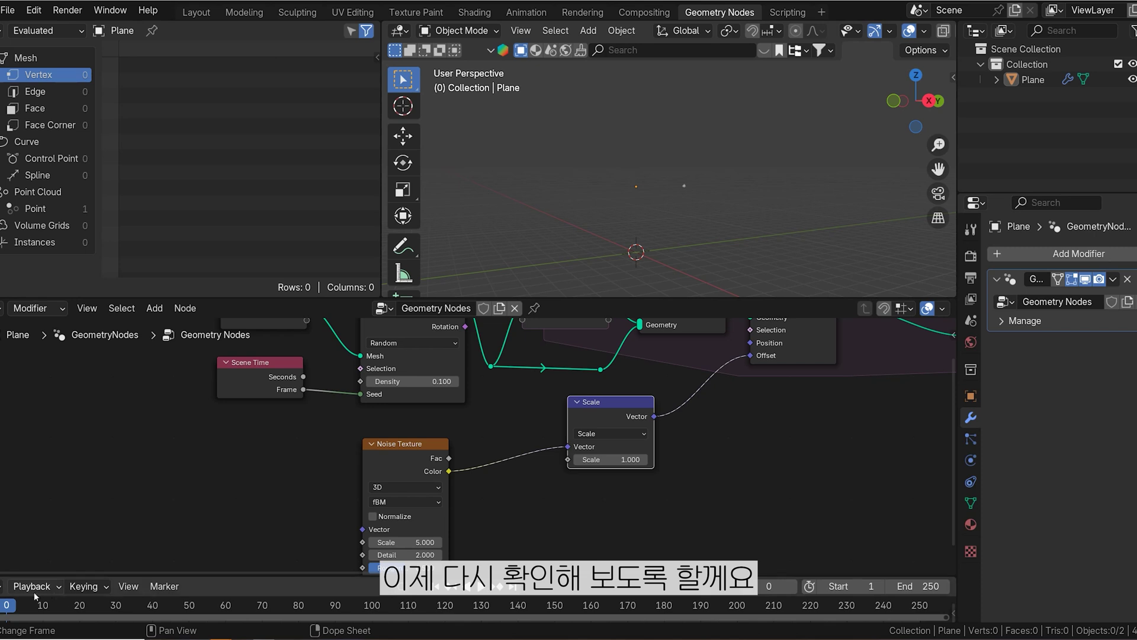
- Play the animation and lower the Scale node's factor to 0.01 to slow the noise movement
key(space)
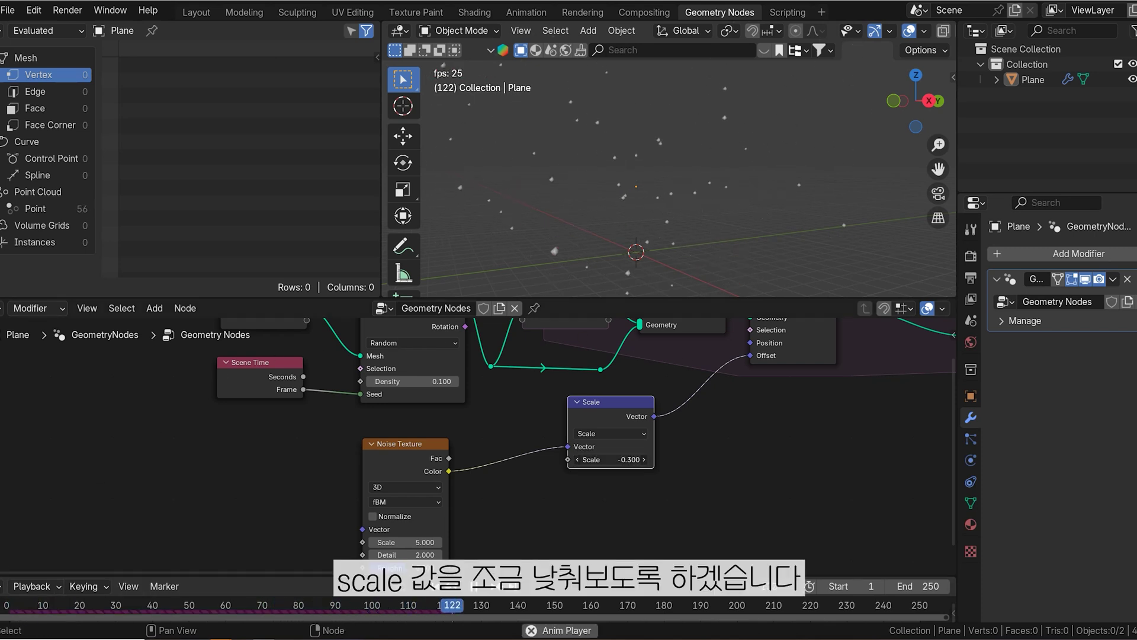
drag(627, 459, 620, 460)
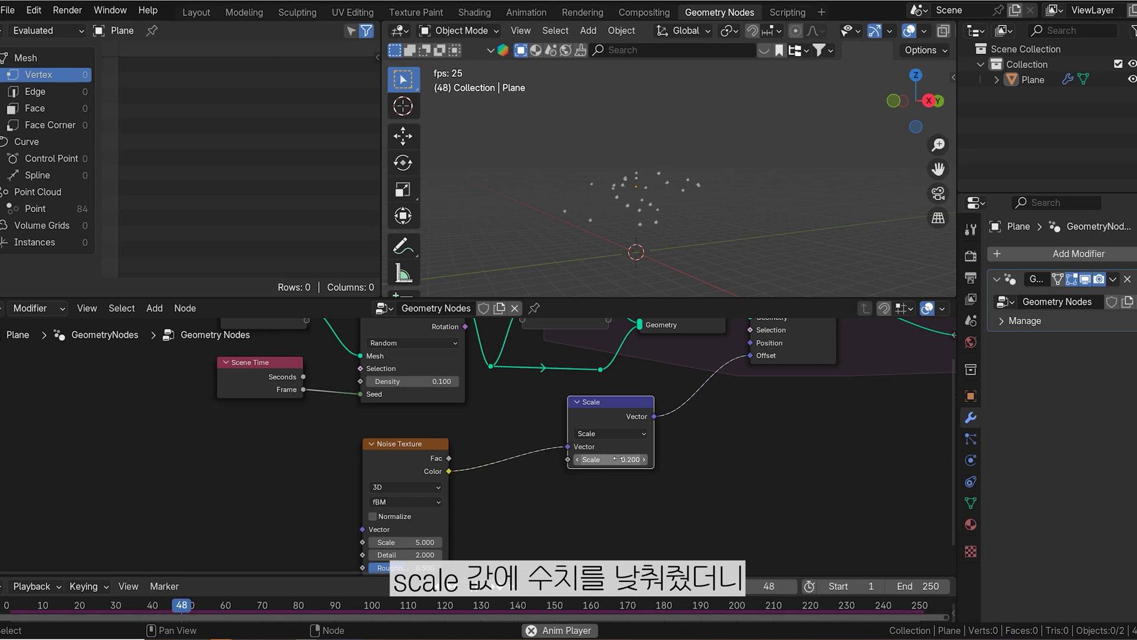
drag(620, 460, 615, 459)
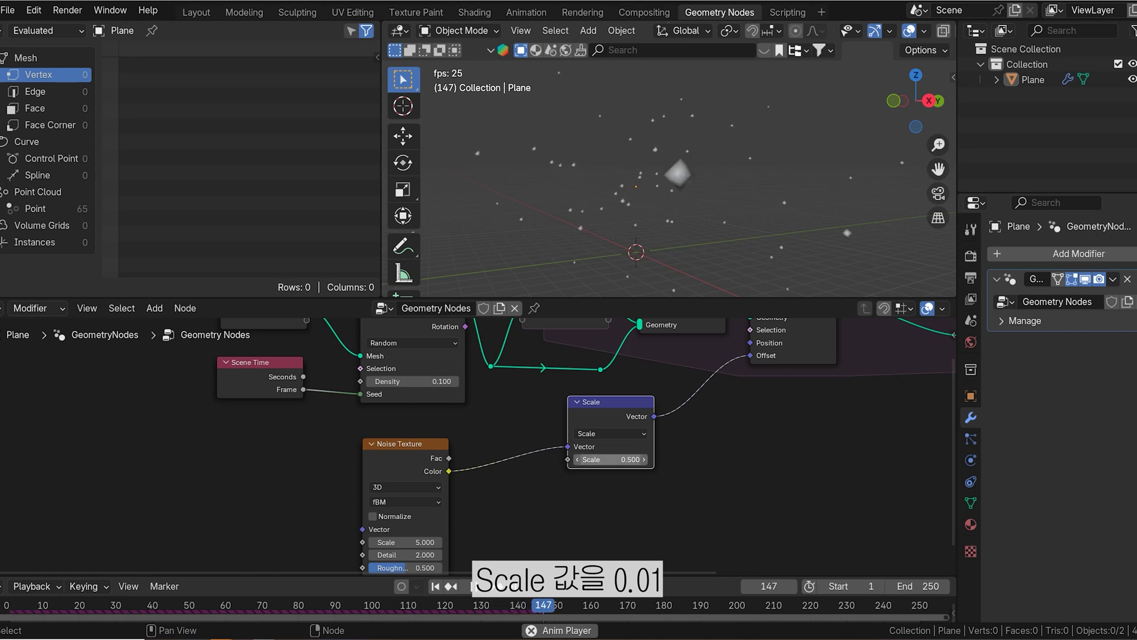
click(621, 461)
text(01)
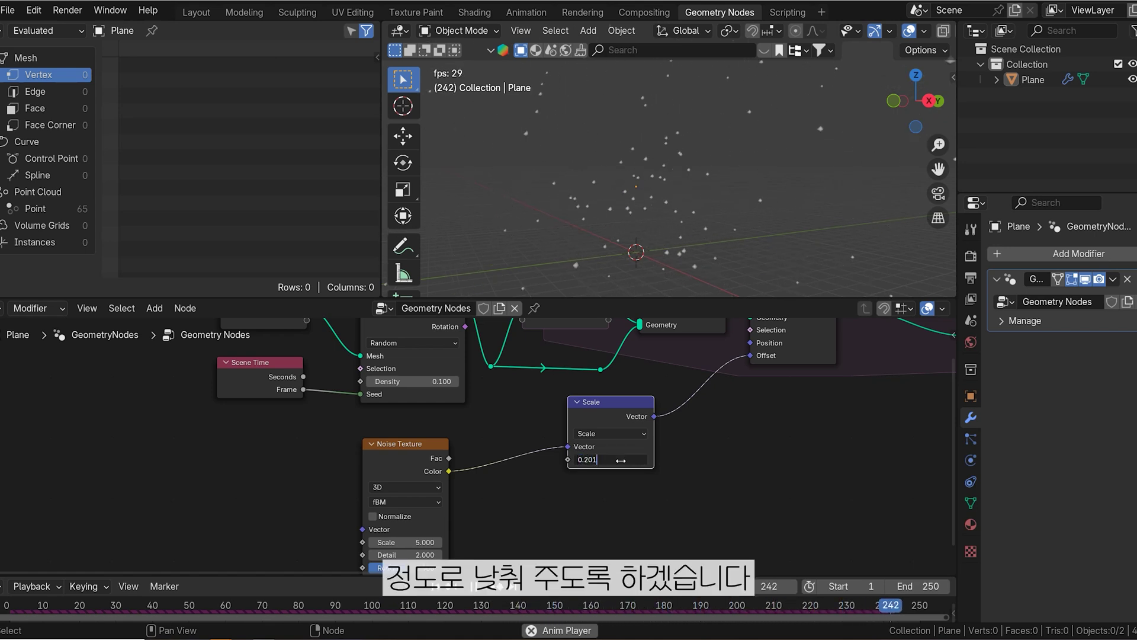
text(.201)
key(Return)
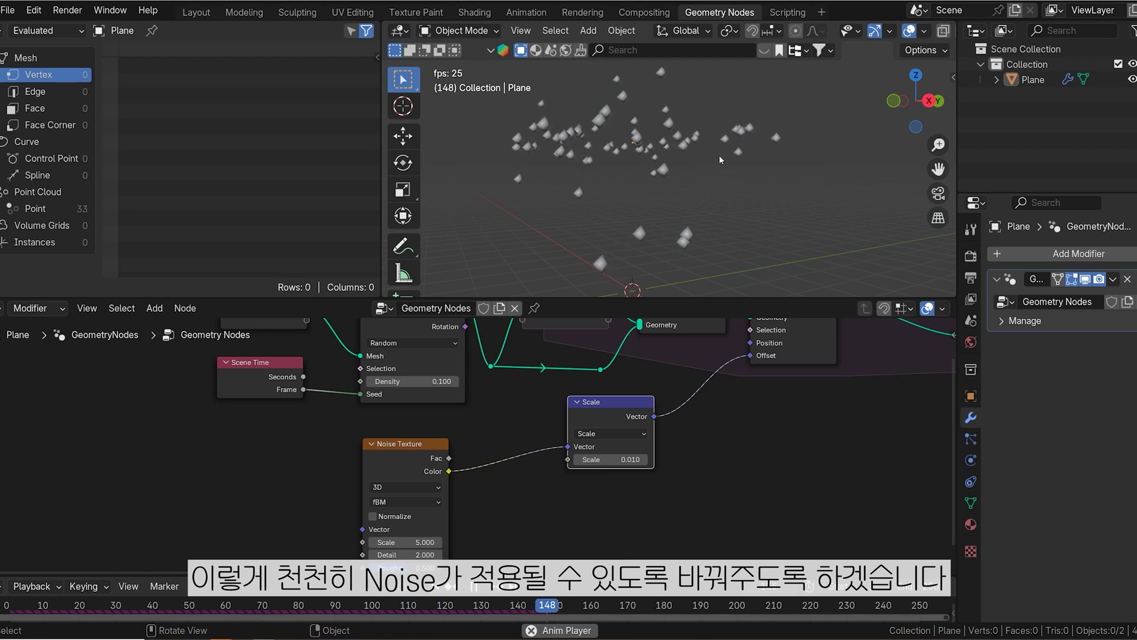
- Space the Noise Texture and Scale nodes apart and insert a Vector Math node set to Subtract between them
drag(618, 402, 663, 400)
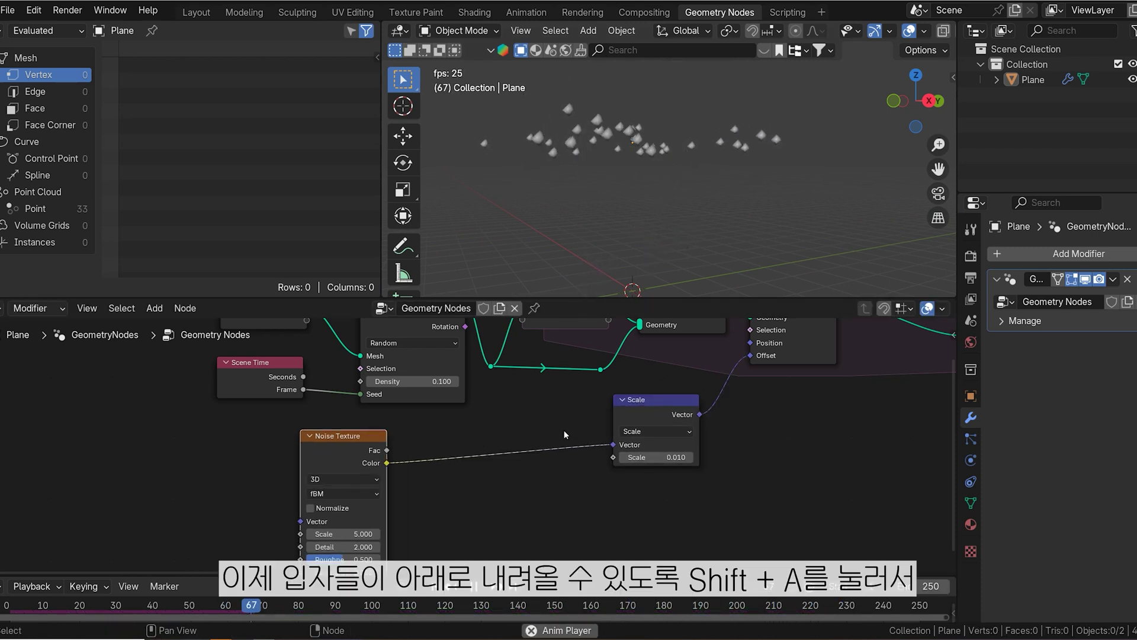
click(462, 418)
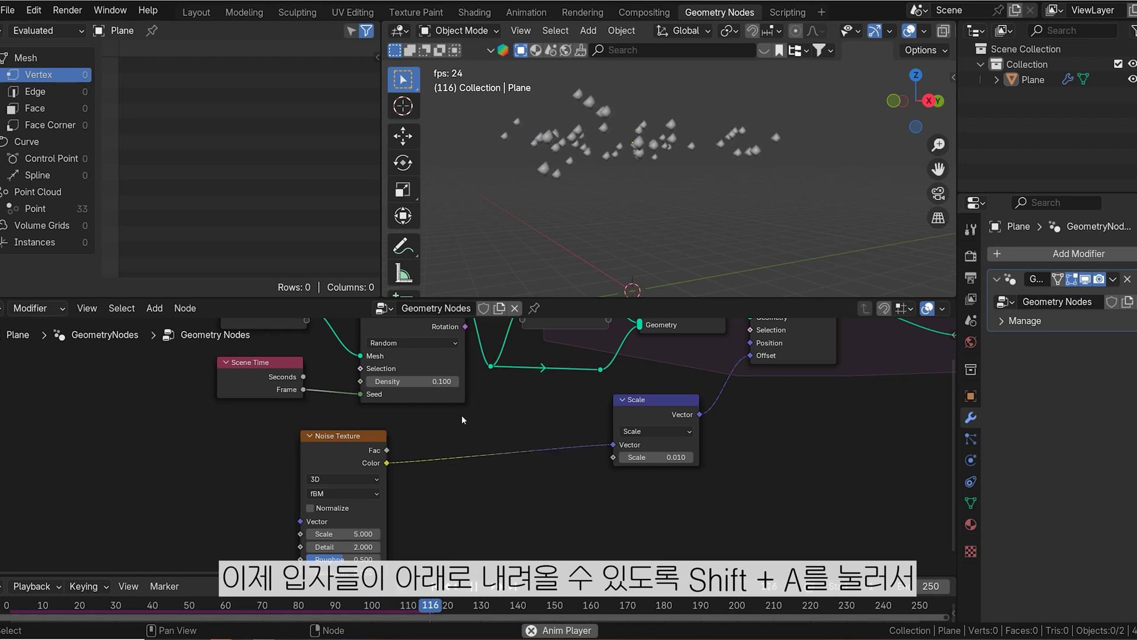
key(shift+a)
click(424, 327)
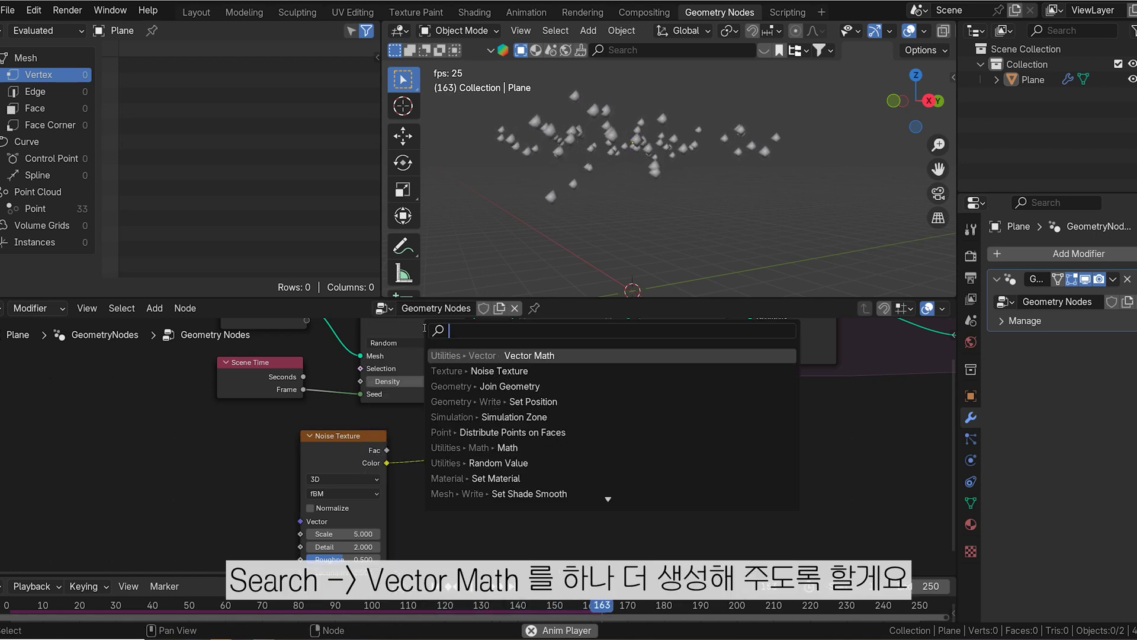
text(vect)
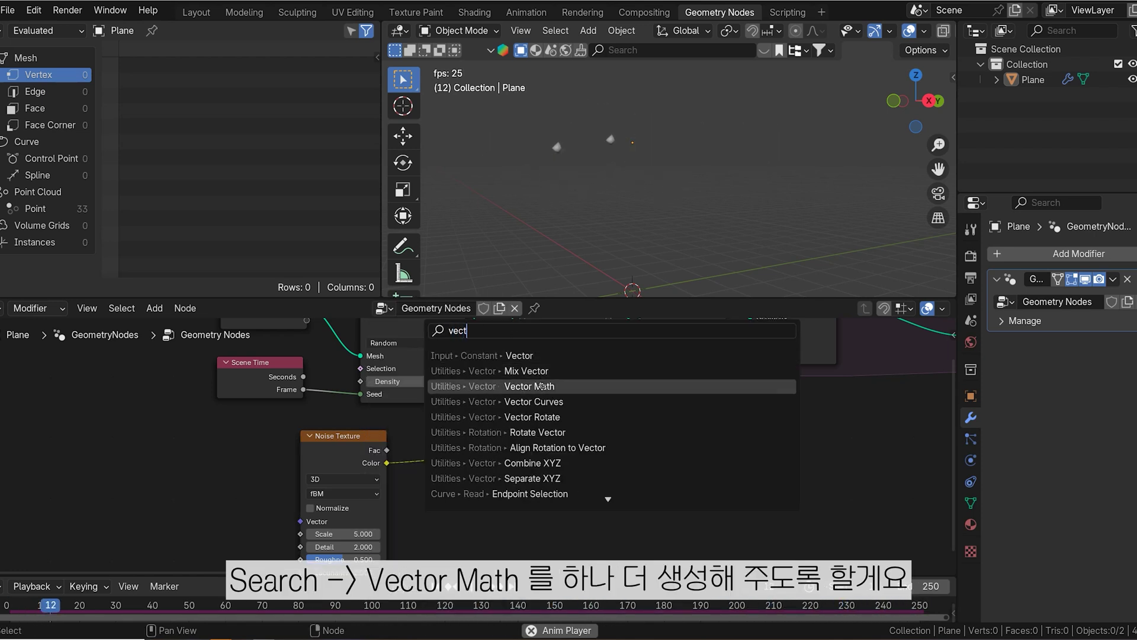
click(468, 385)
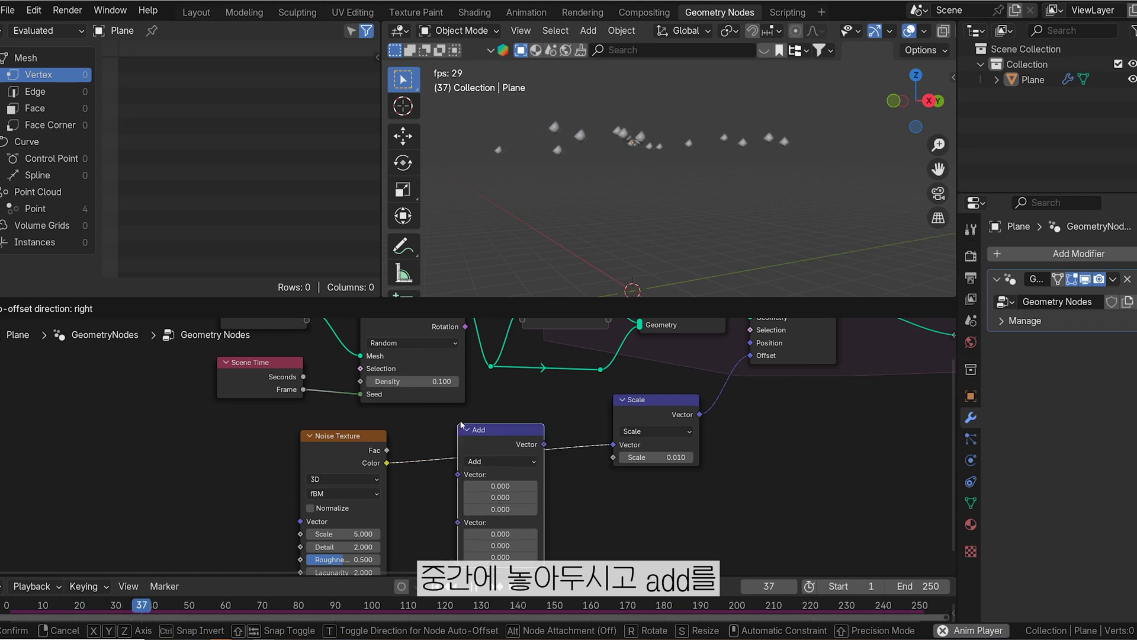
click(463, 423)
click(505, 459)
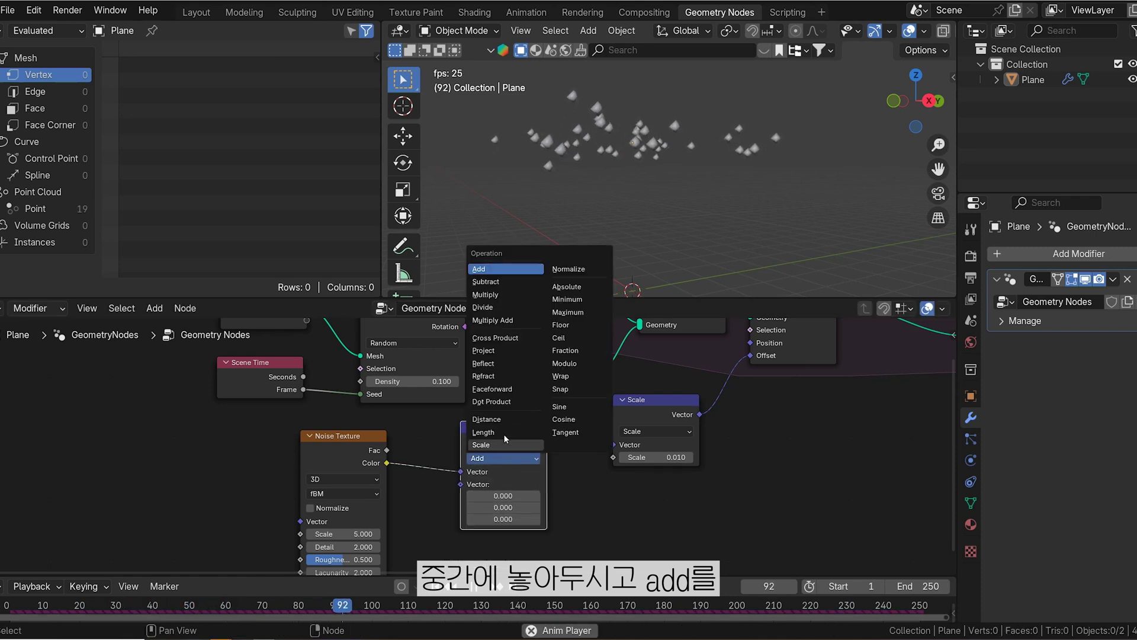
click(503, 282)
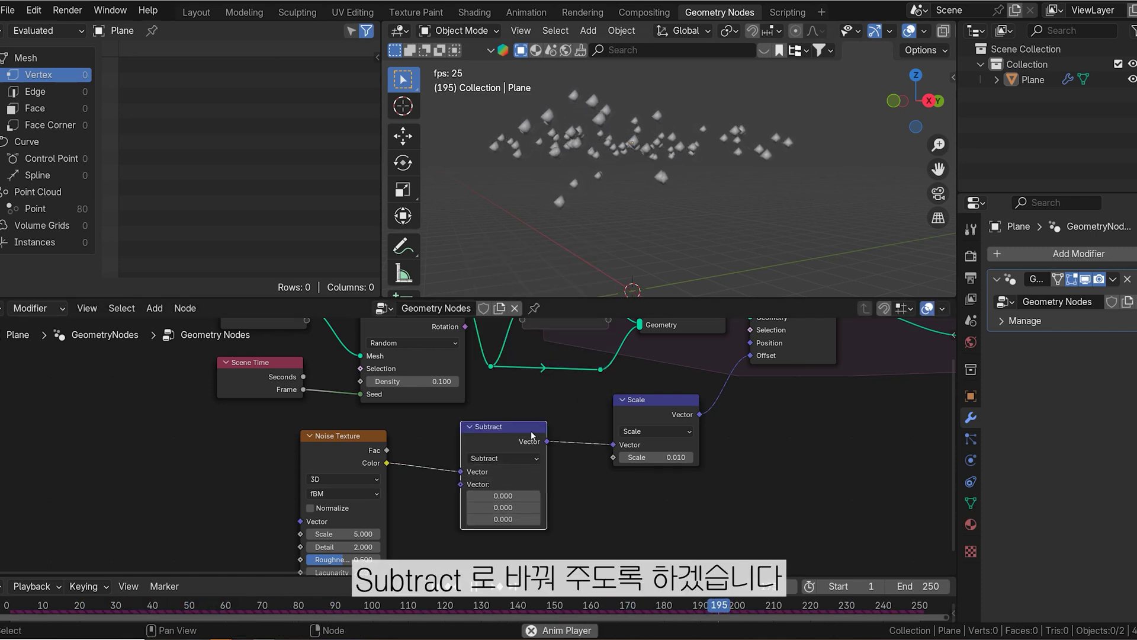
drag(526, 428, 525, 426)
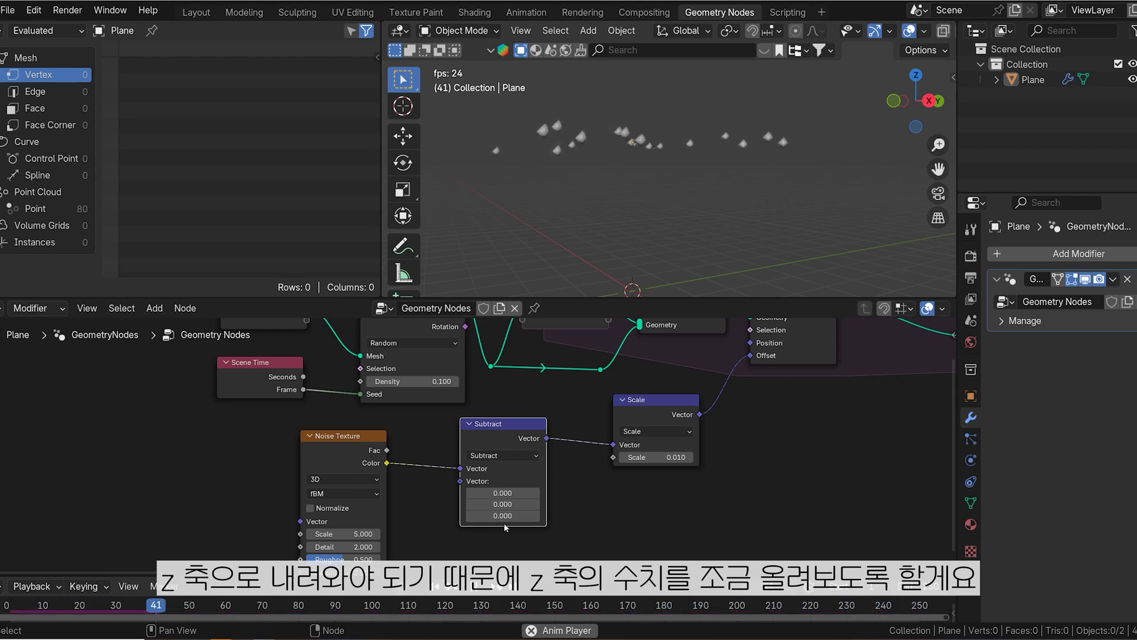
- Set the Z value of the Subtract node's second vector to 2 so the points drift downward
drag(504, 517, 510, 516)
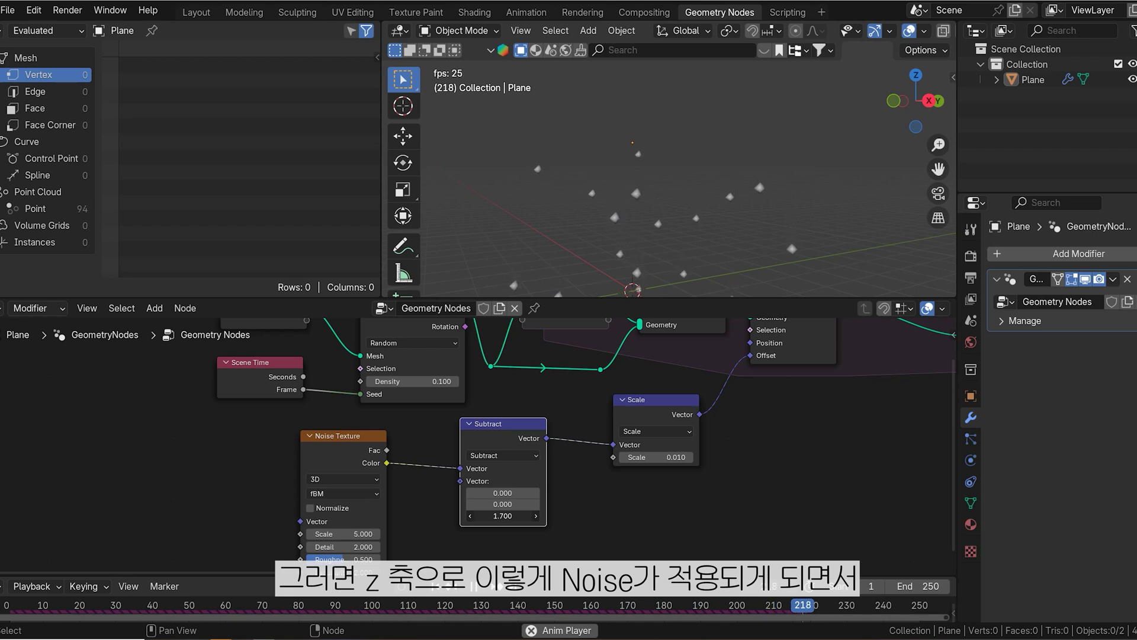
drag(503, 516, 490, 516)
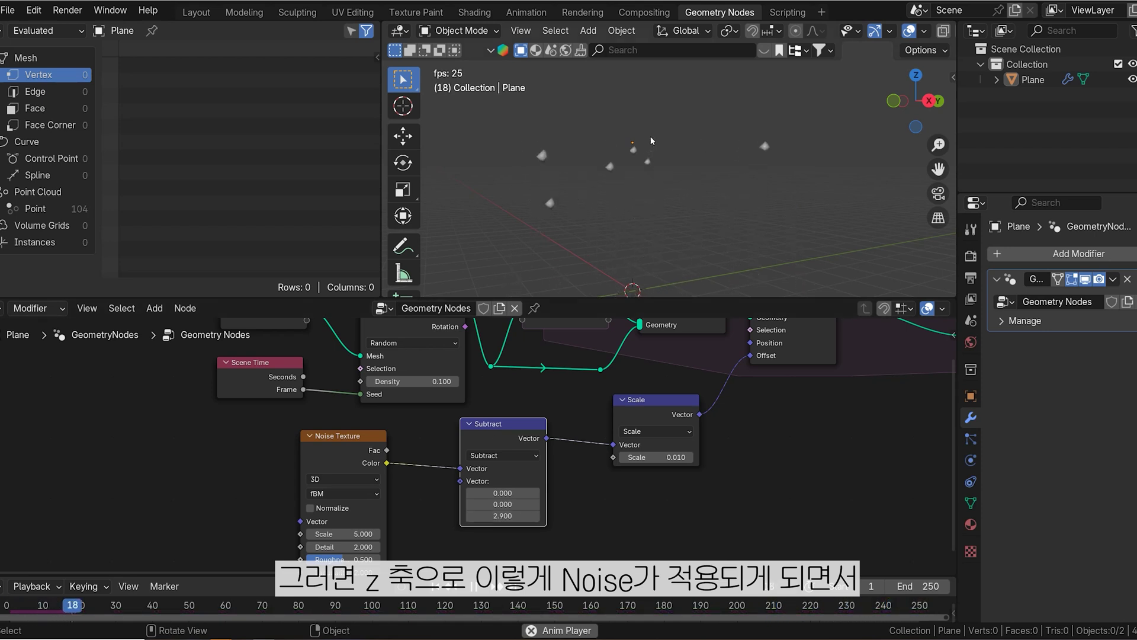
click(494, 515)
text(2)
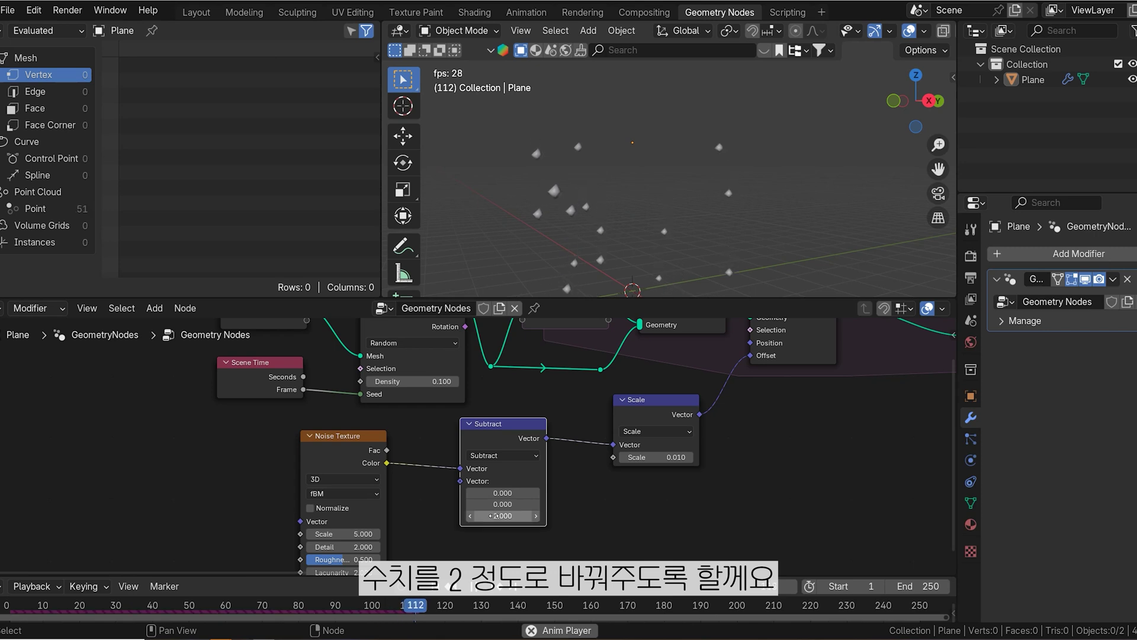
key(Return)
- Raise the Subtract node's Z value to 27.8 during playback to test a faster fall
middle_drag(500, 440, 609, 377)
scroll(609, 377, up, 1)
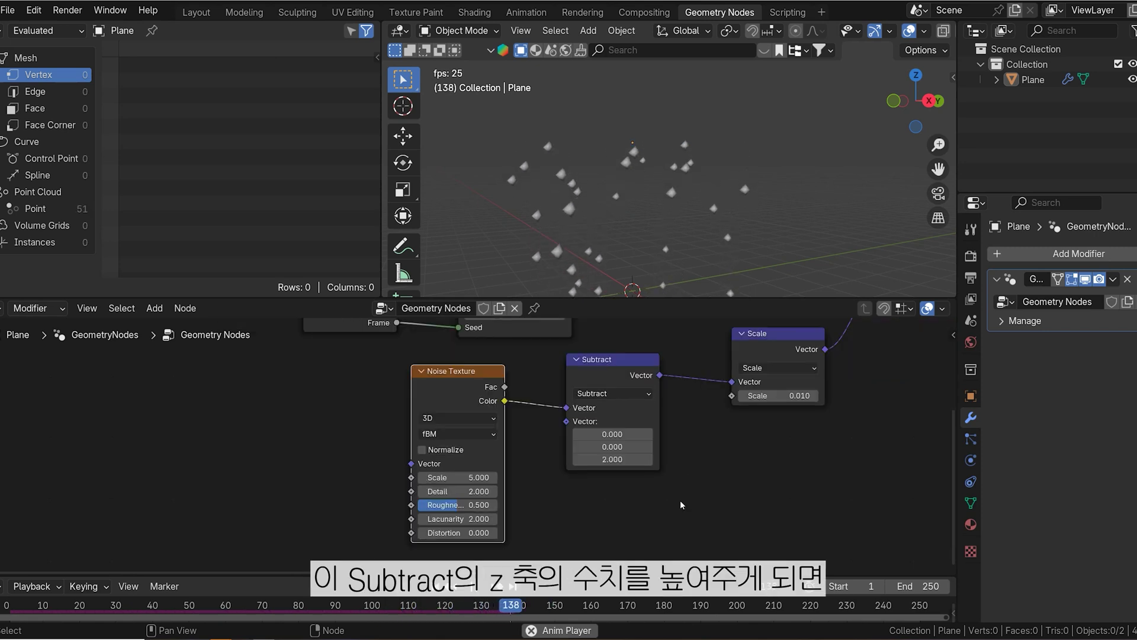
drag(603, 464, 675, 464)
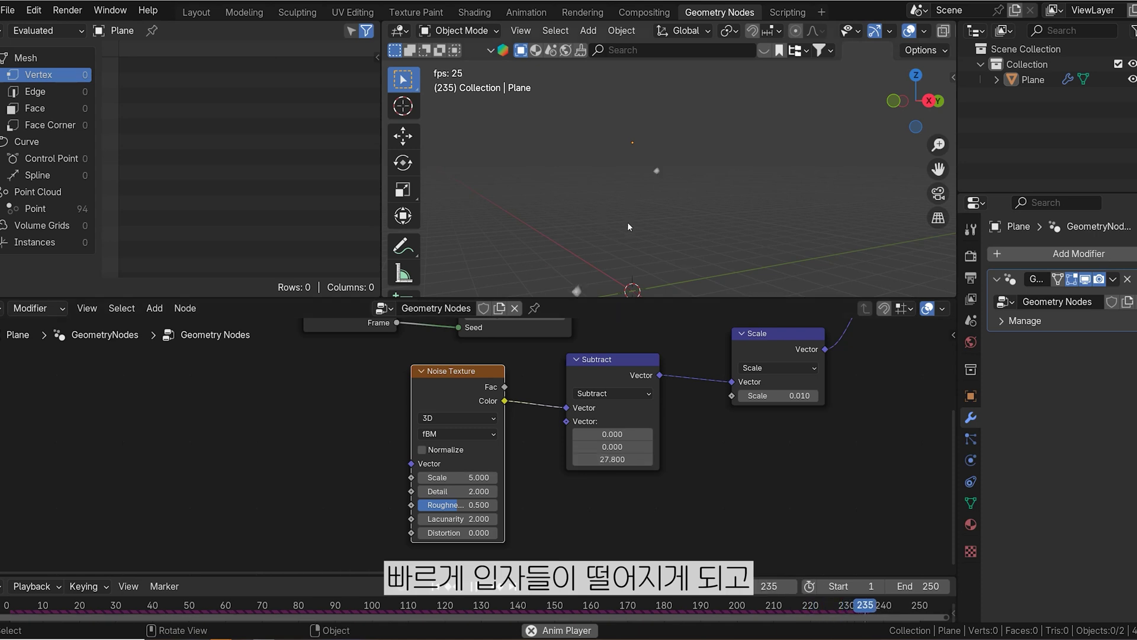
- Try a slower fall with the Subtract node's Z value at 8.7, and settle on a Z value of 2
drag(616, 459, 587, 459)
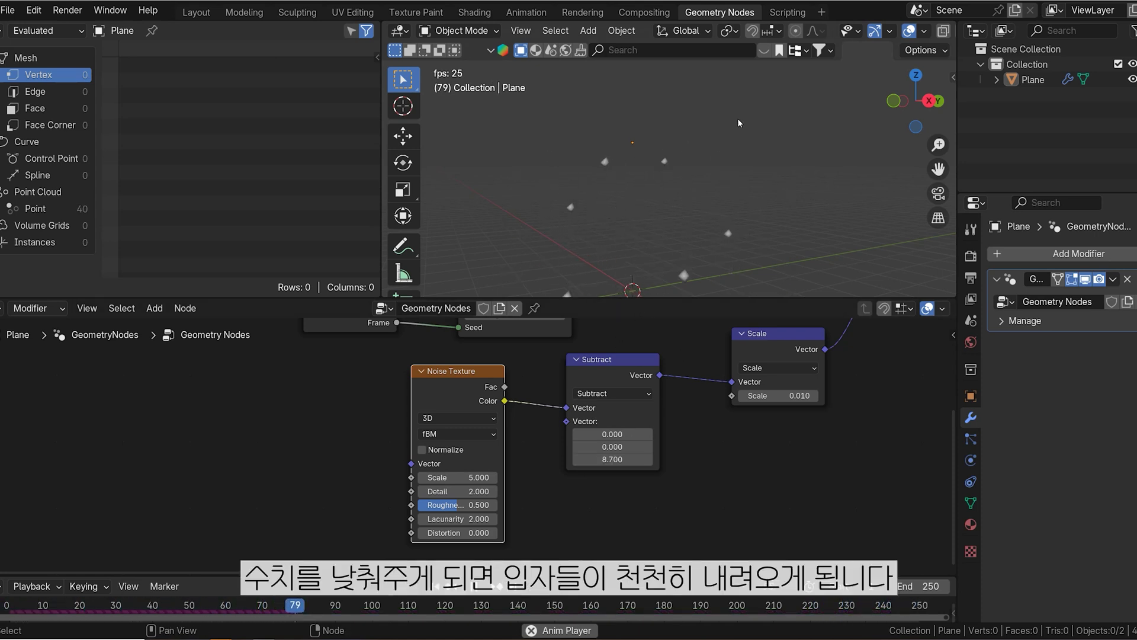
click(604, 459)
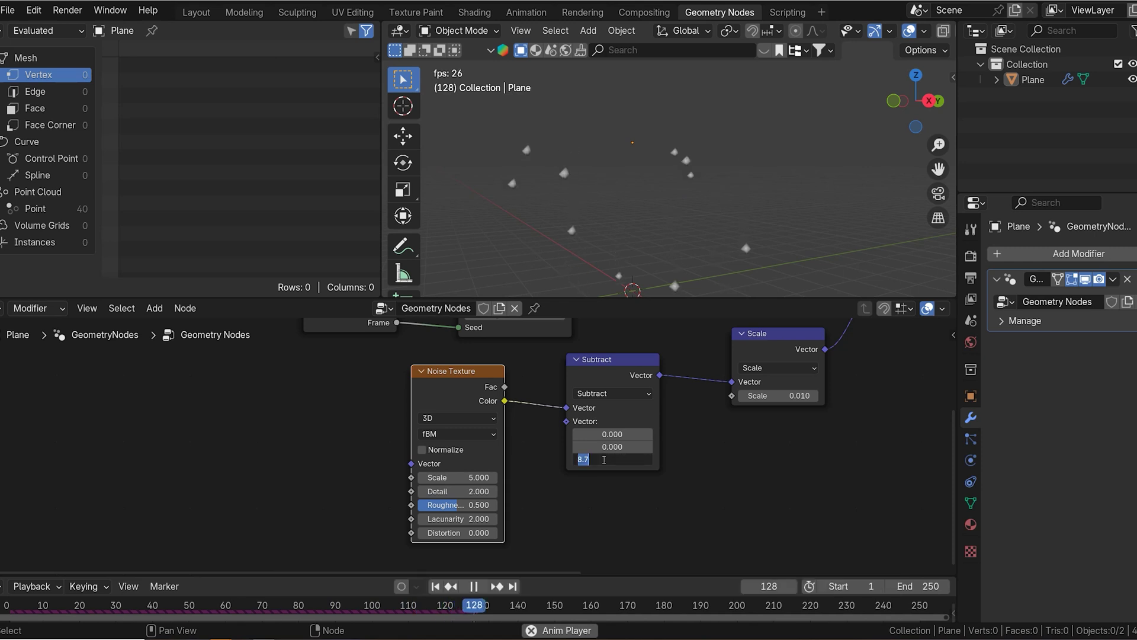
key(Return)
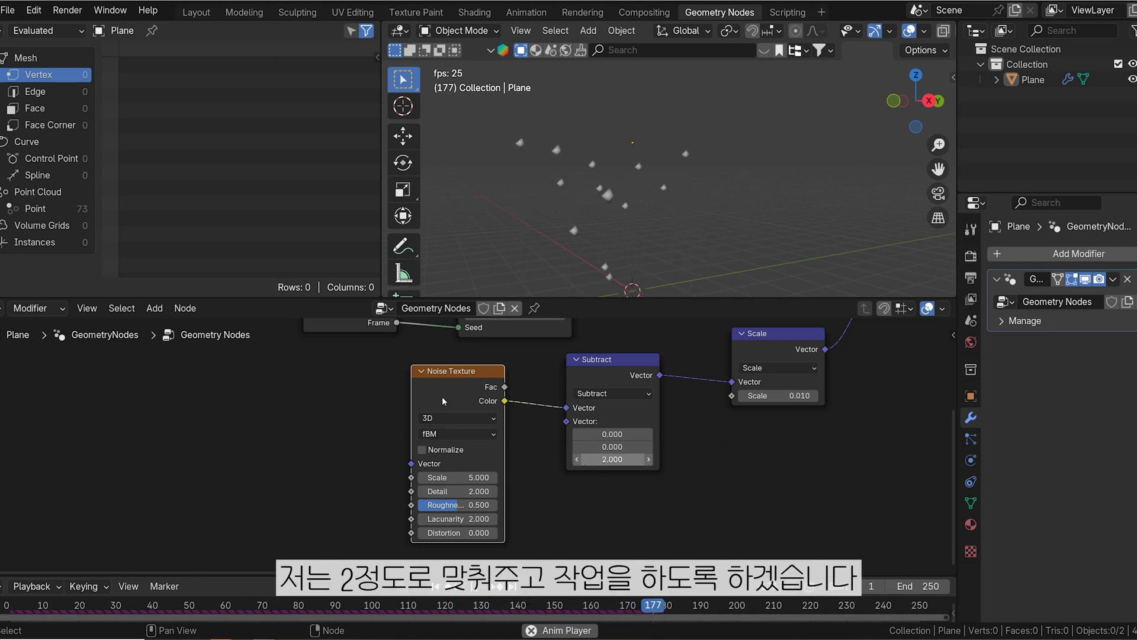
- Move the Noise Texture node closer to the Subtract node and switch its dimensions to 4D
drag(443, 401, 473, 392)
drag(665, 358, 675, 358)
click(485, 389)
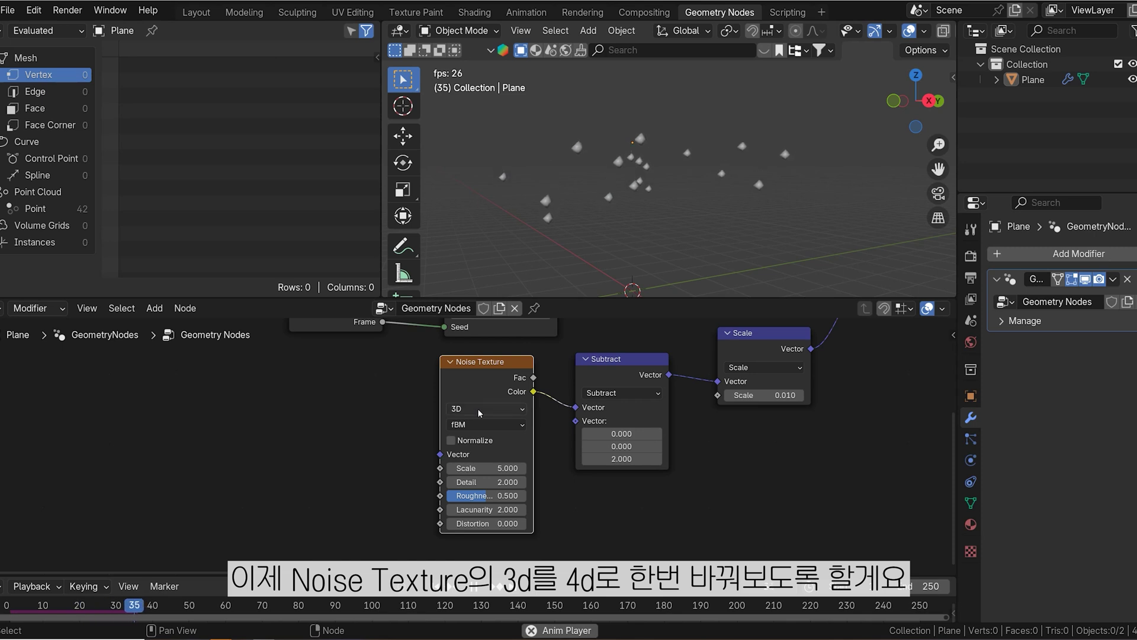
click(472, 407)
click(478, 475)
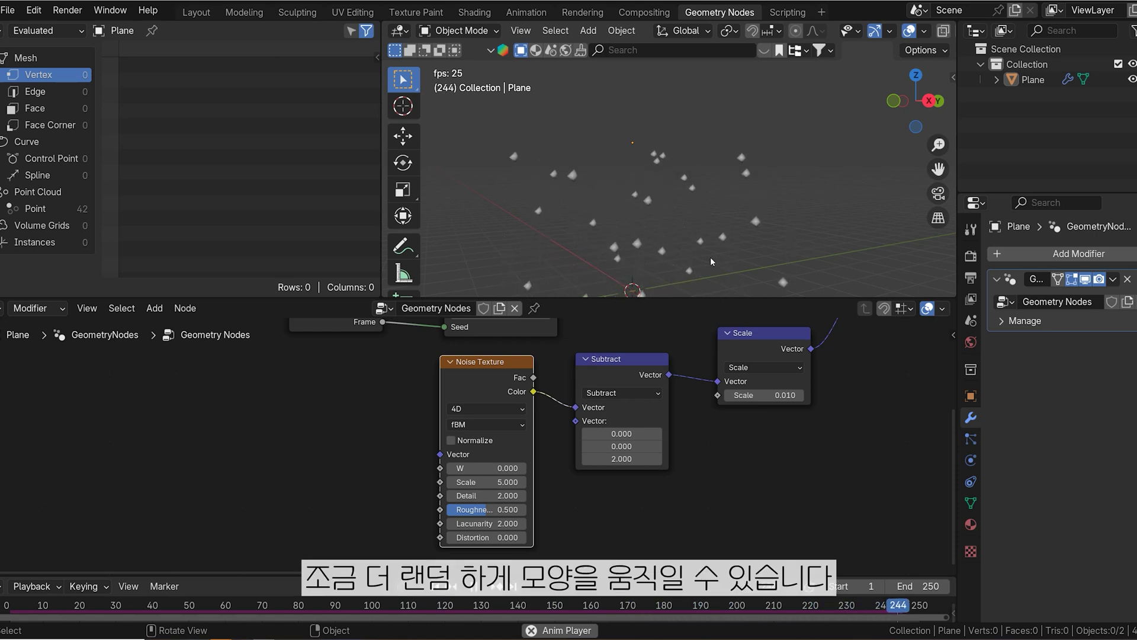
- Add a Random Value node before the Noise Texture and connect its Value output to the texture's W input
middle_drag(405, 384, 508, 371)
scroll(508, 371, up, 1)
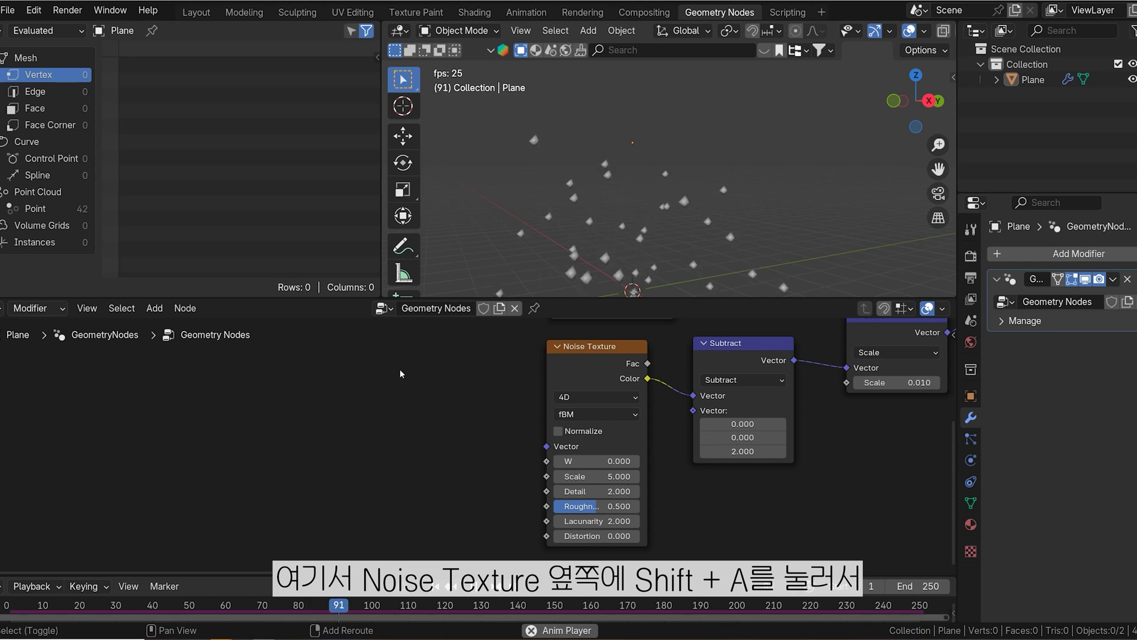
key(shift+a)
click(367, 324)
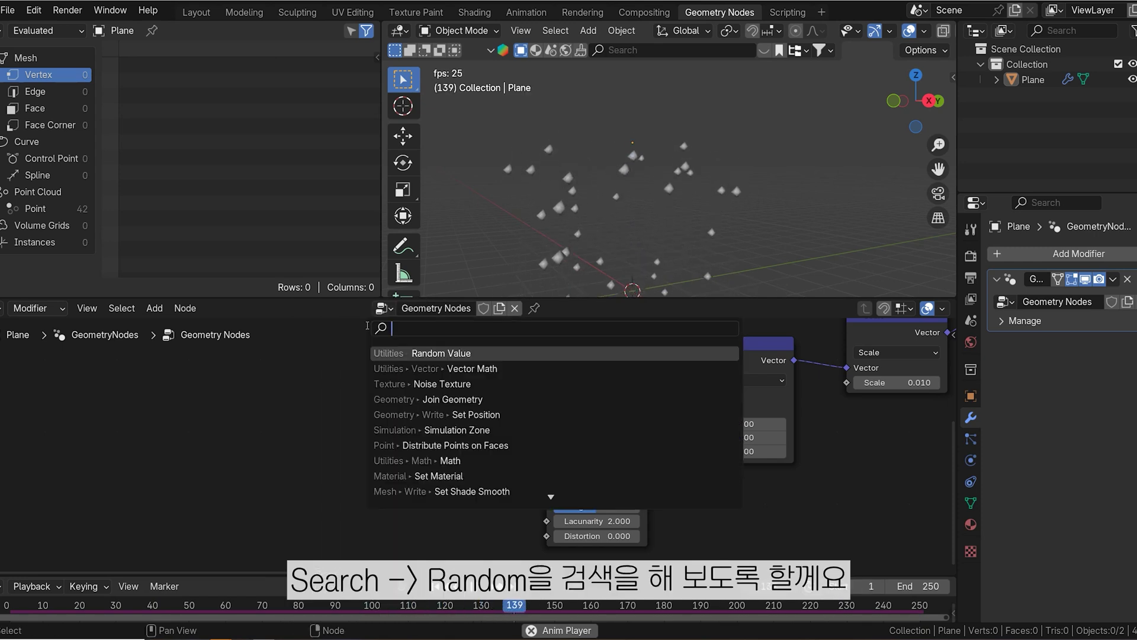
text(ra)
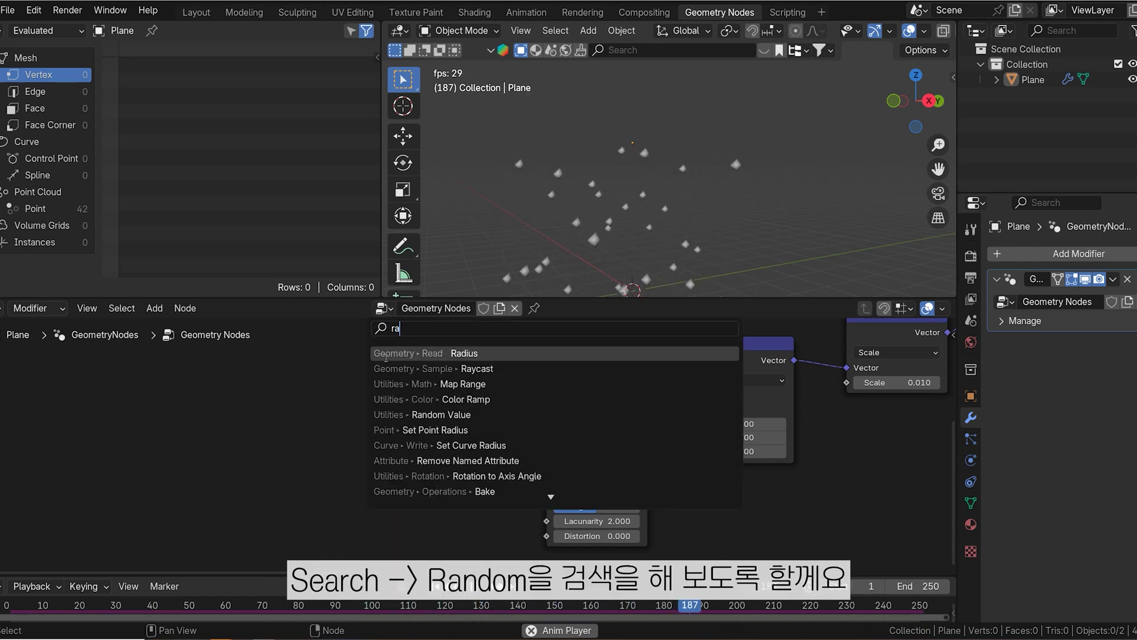
text(do)
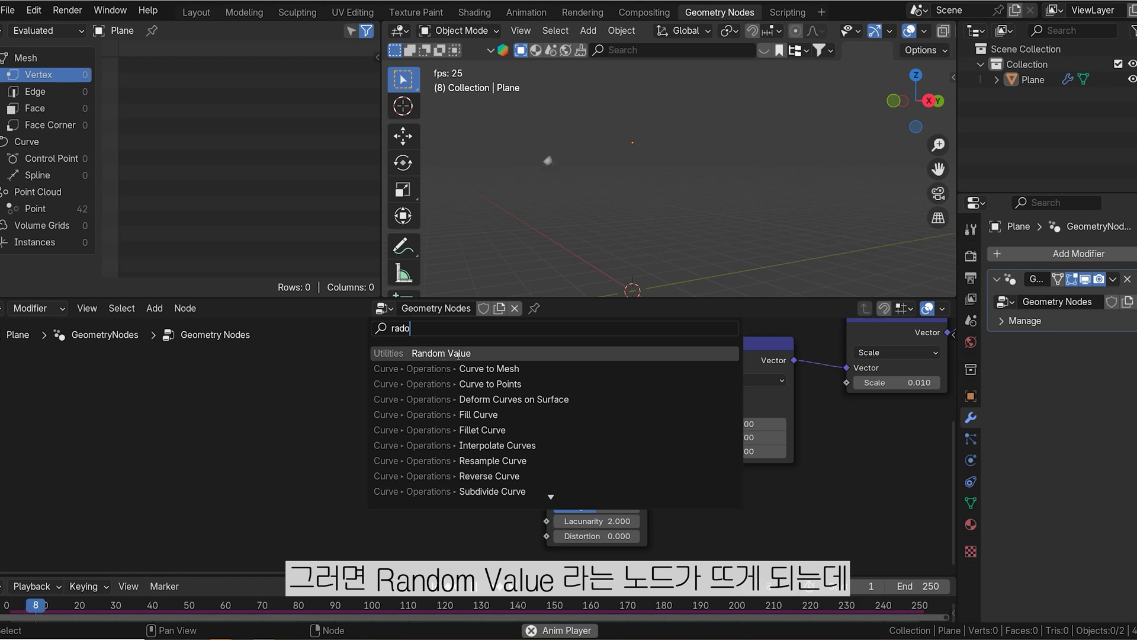
click(444, 353)
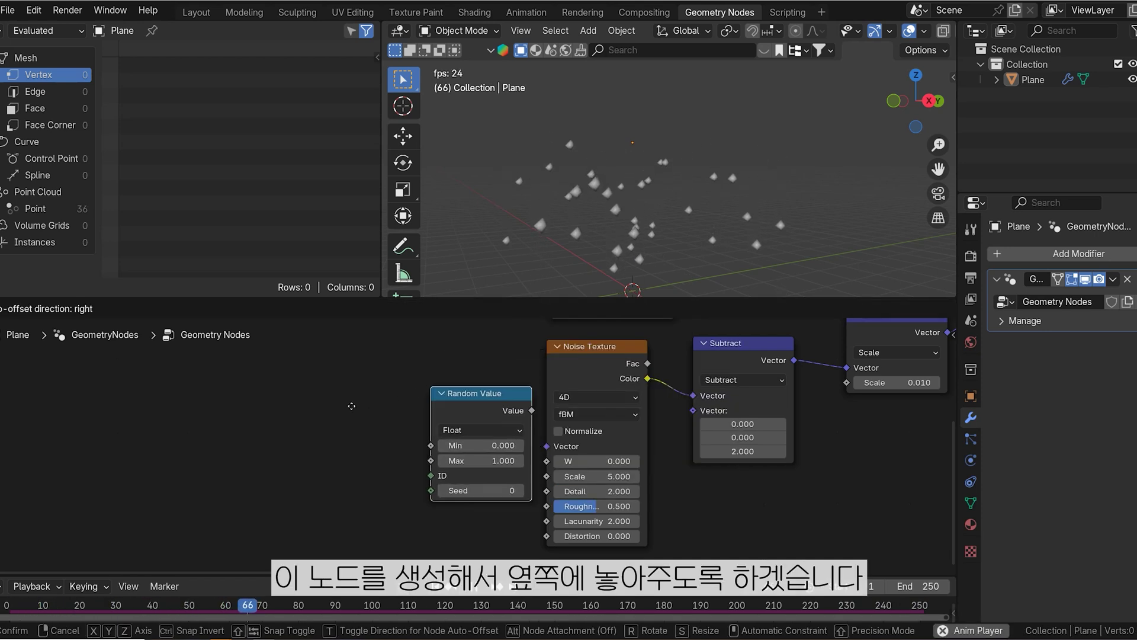
click(466, 427)
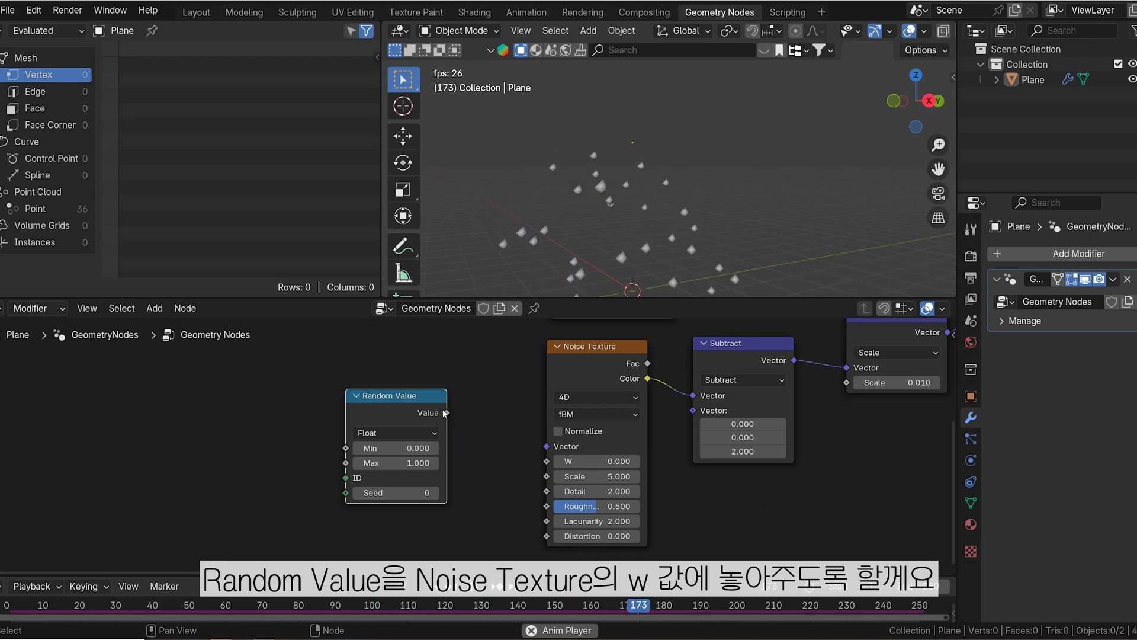
drag(446, 413, 547, 460)
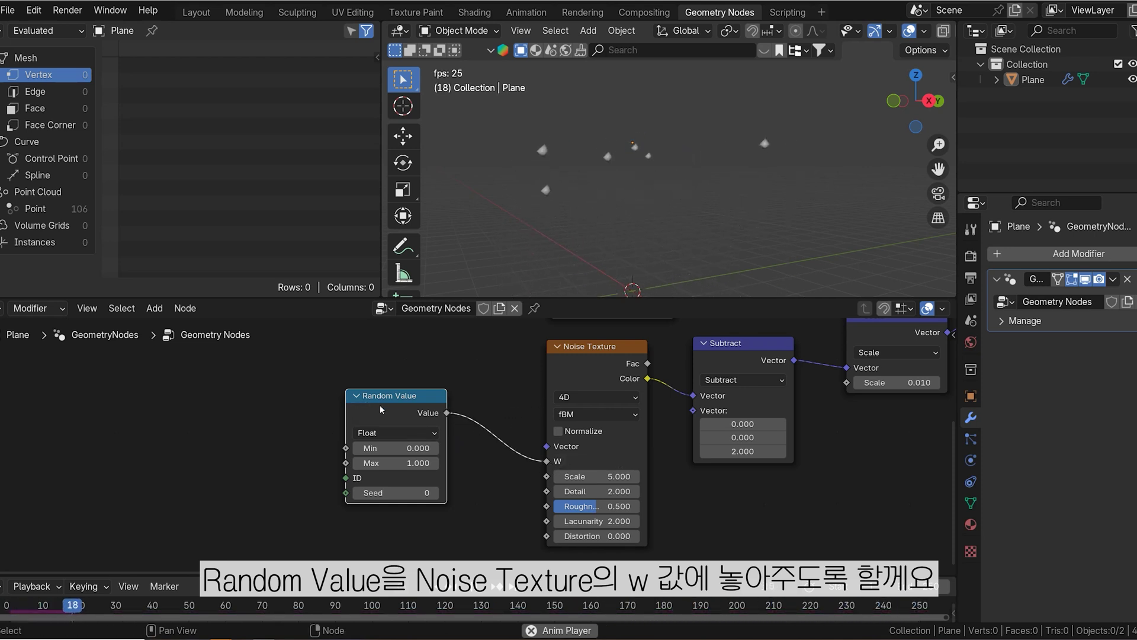
- Nudge the Random Value node toward the Noise Texture and set its Max to 100
drag(403, 395, 426, 391)
click(409, 459)
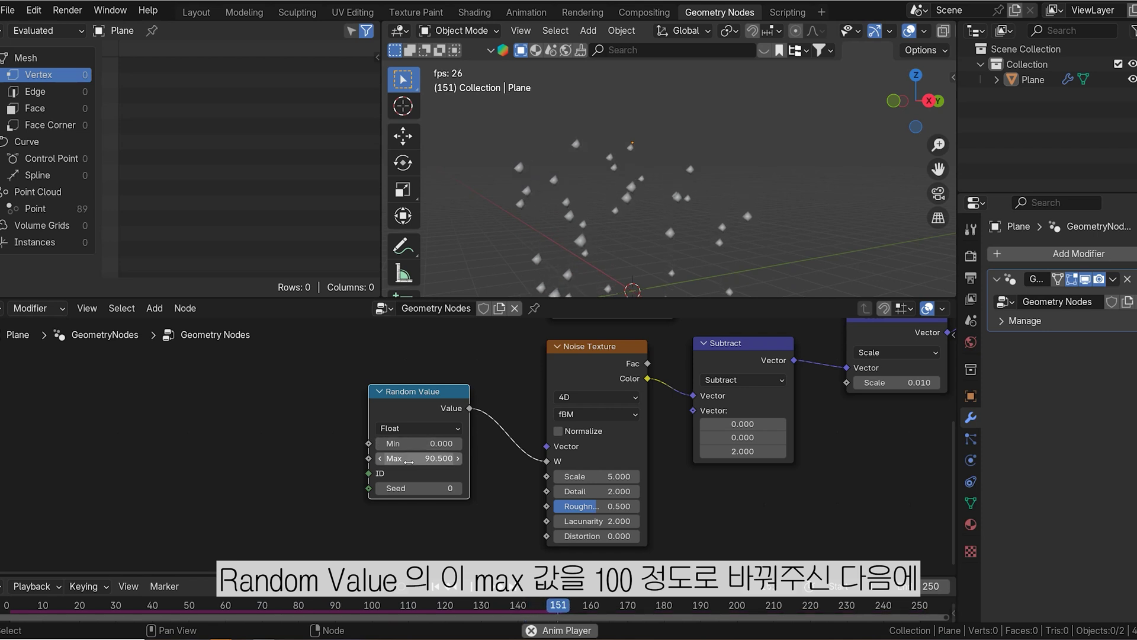
text(100)
key(Return)
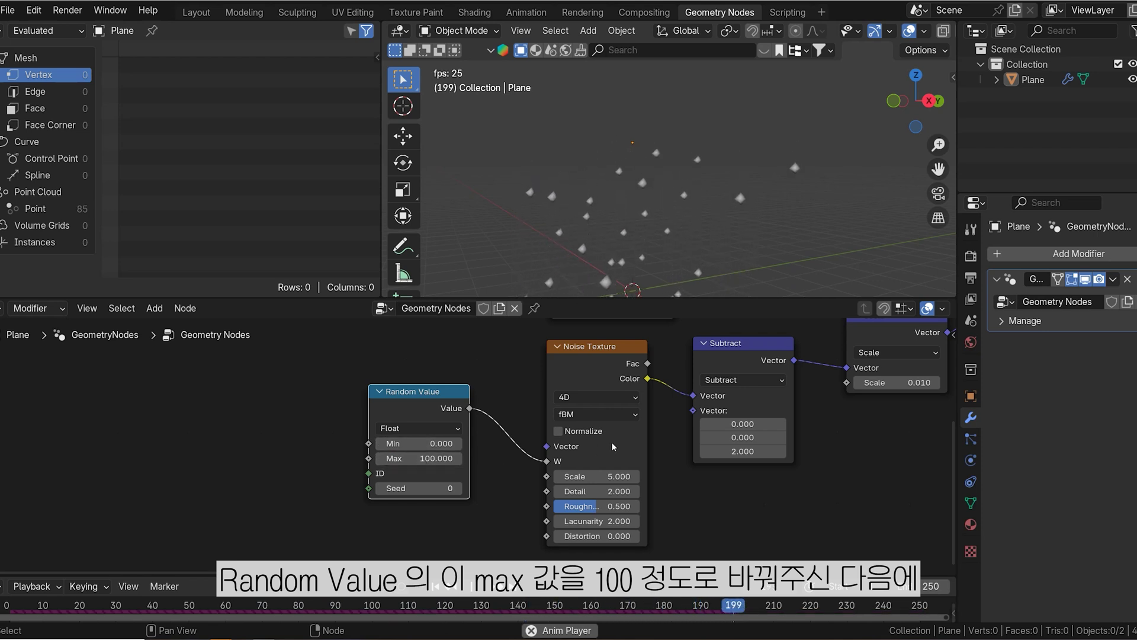
- Set the Noise Texture's Scale to 0.1 and tidy the placement of the Random Value and Noise Texture nodes
click(607, 476)
key(BackSpace)
key(BackSpace)
key(BackSpace)
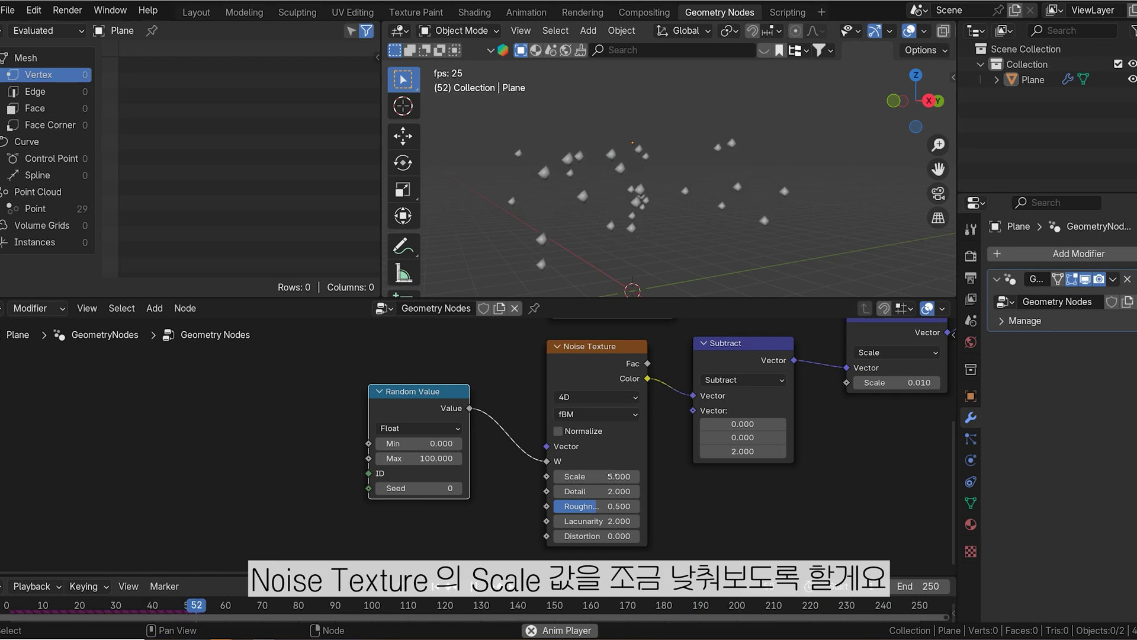
text(0.1)
key(Return)
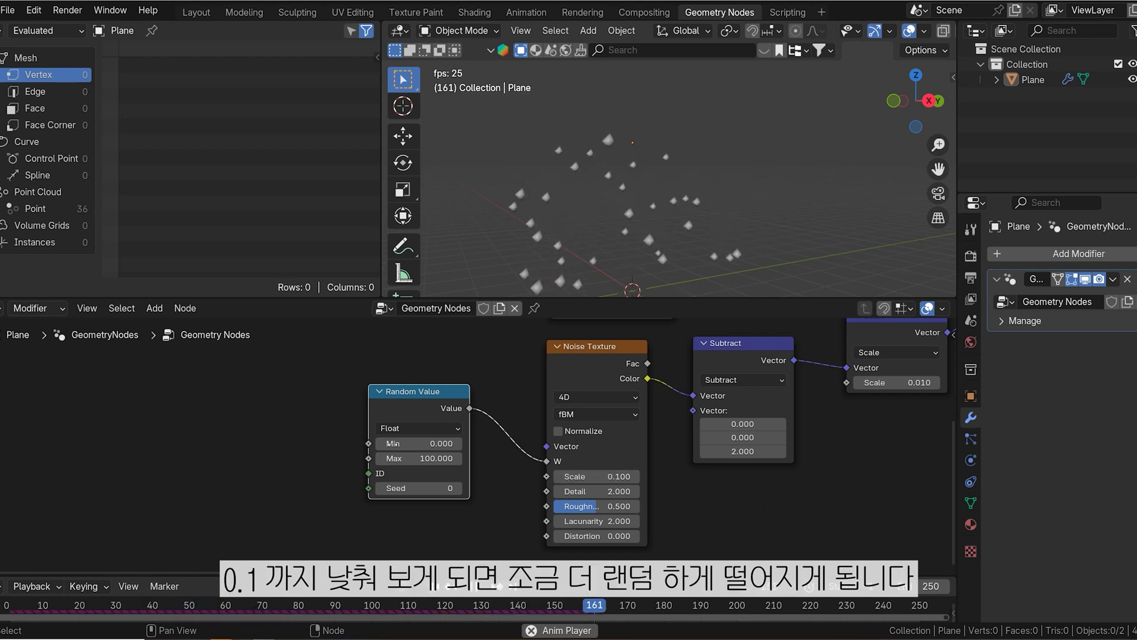
drag(455, 418, 416, 372)
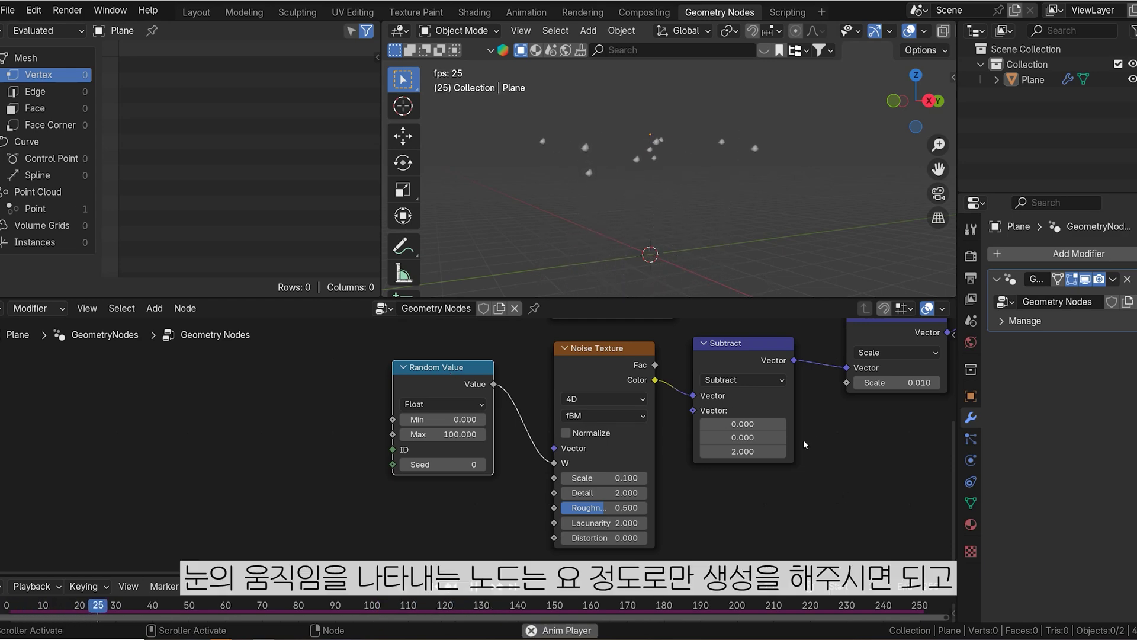
- Select everything in the scene and move the Group Output node far away from the Simulation output to make room
key(Home)
scroll(665, 479, down, 2)
middle_drag(710, 447, 504, 472)
scroll(854, 430, up, 4)
middle_drag(764, 379, 543, 395)
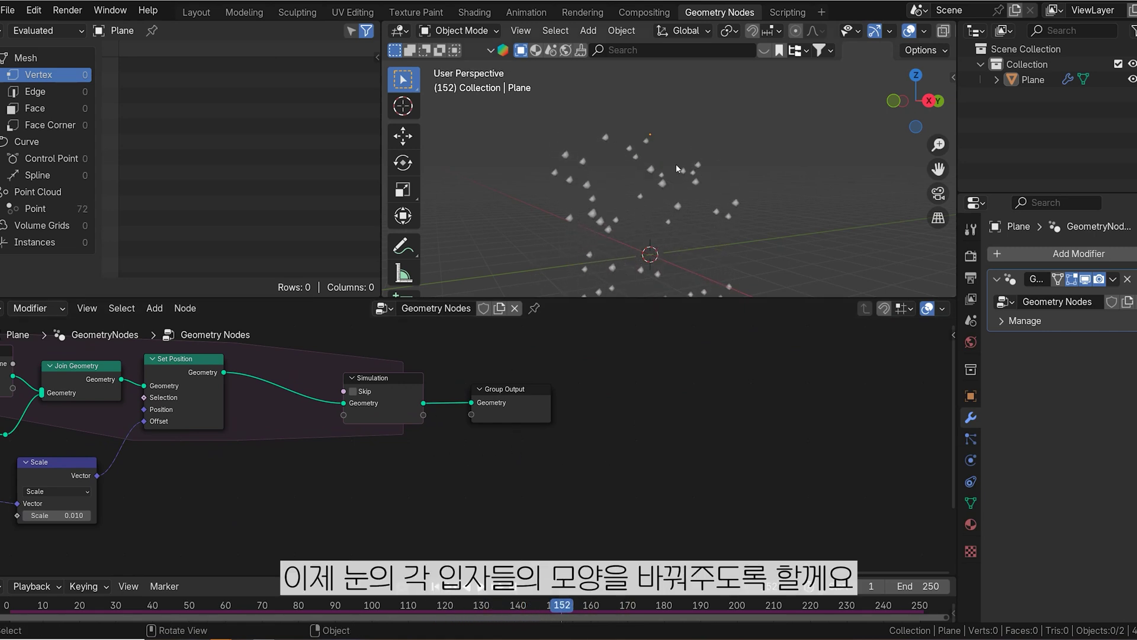
key(a)
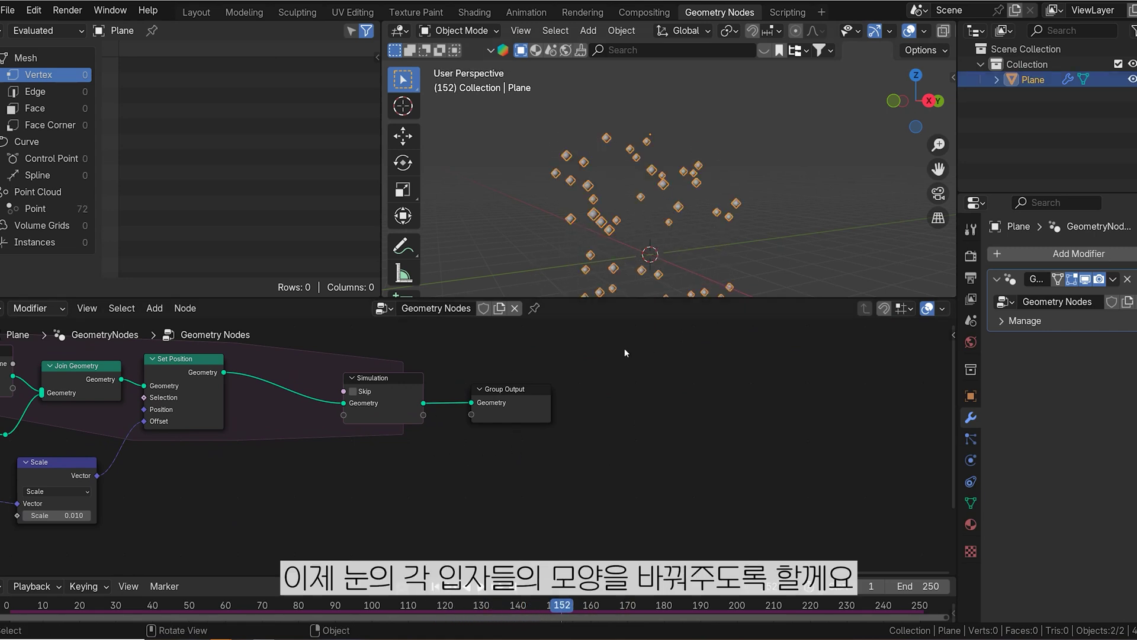
middle_drag(594, 417, 499, 418)
drag(436, 409, 916, 409)
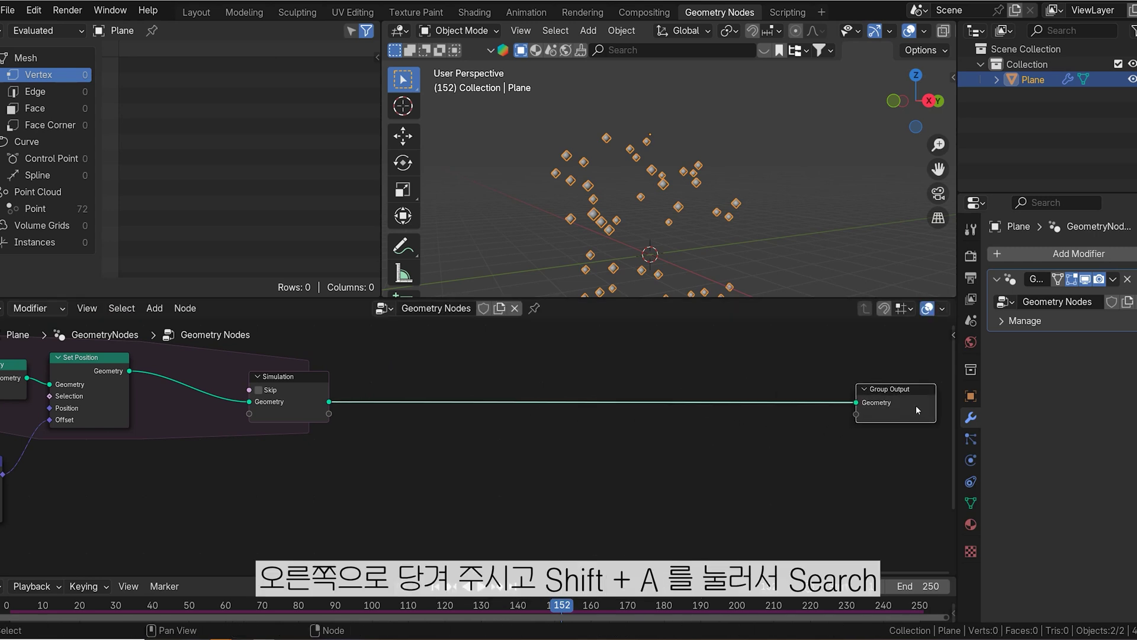
- Insert an Instance on Points node between the Simulation output and Group Output, and stop the playback
click(586, 463)
key(shift+a)
click(583, 326)
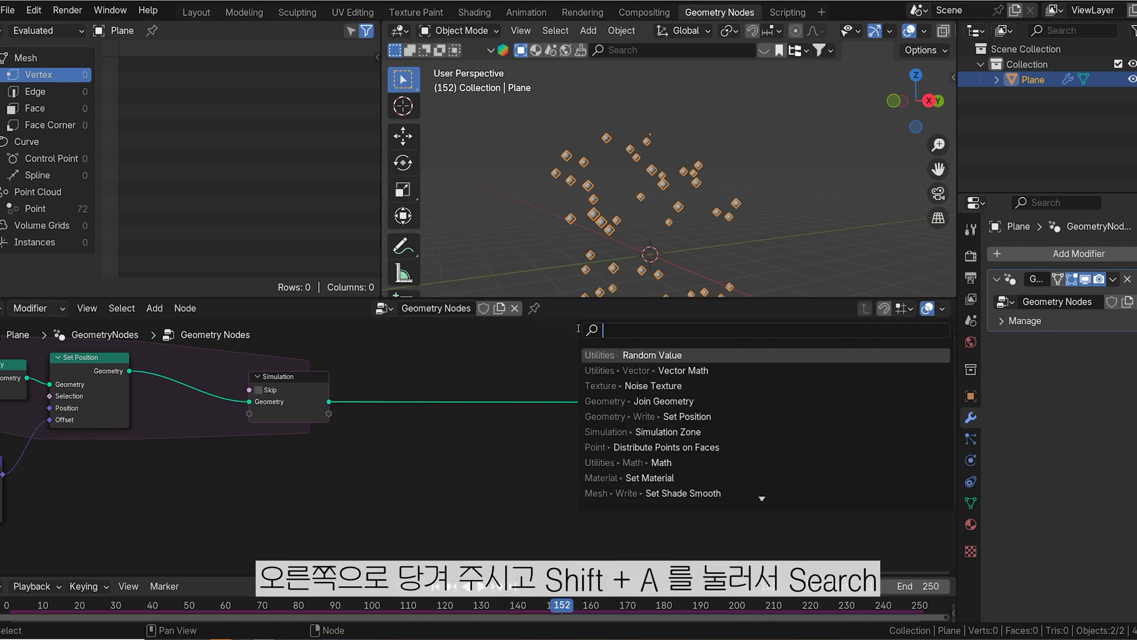
text(i)
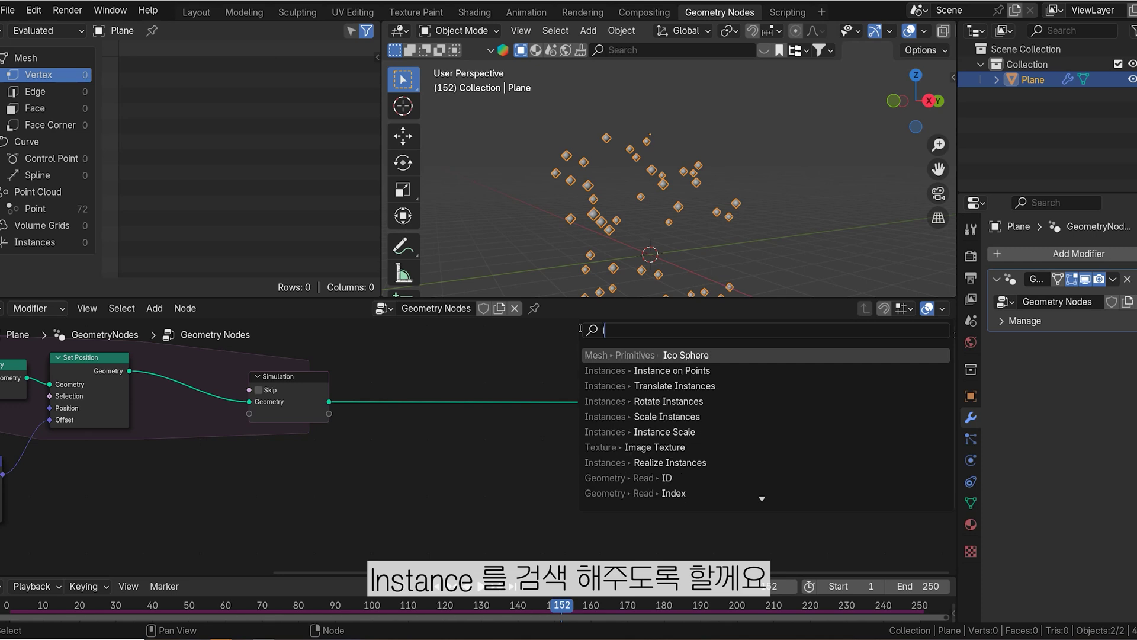
text(nsta)
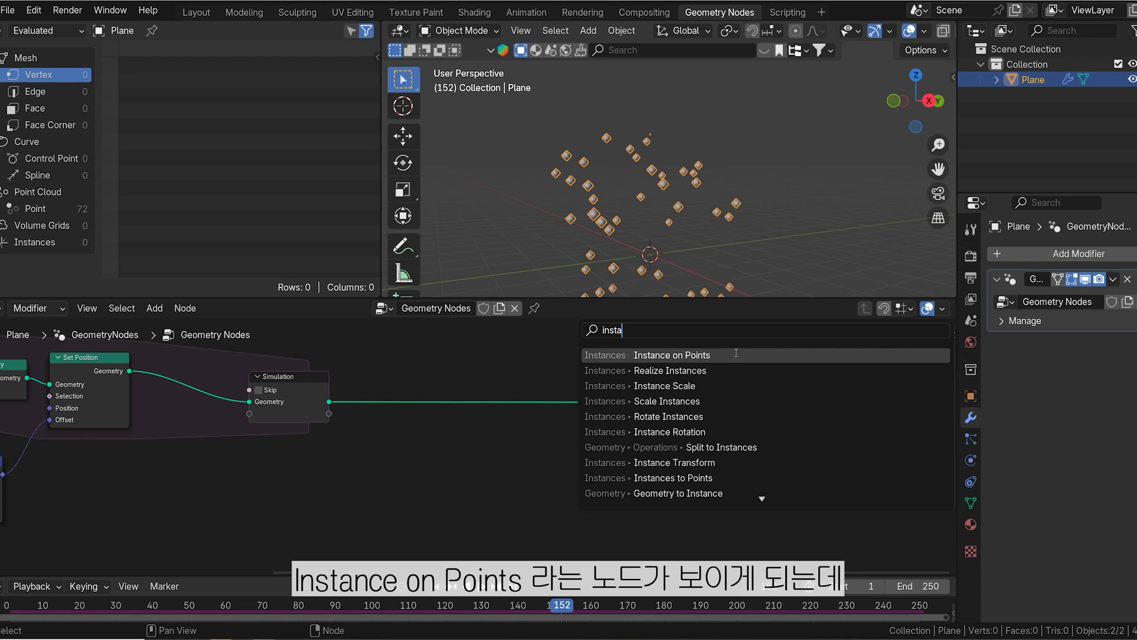
click(717, 356)
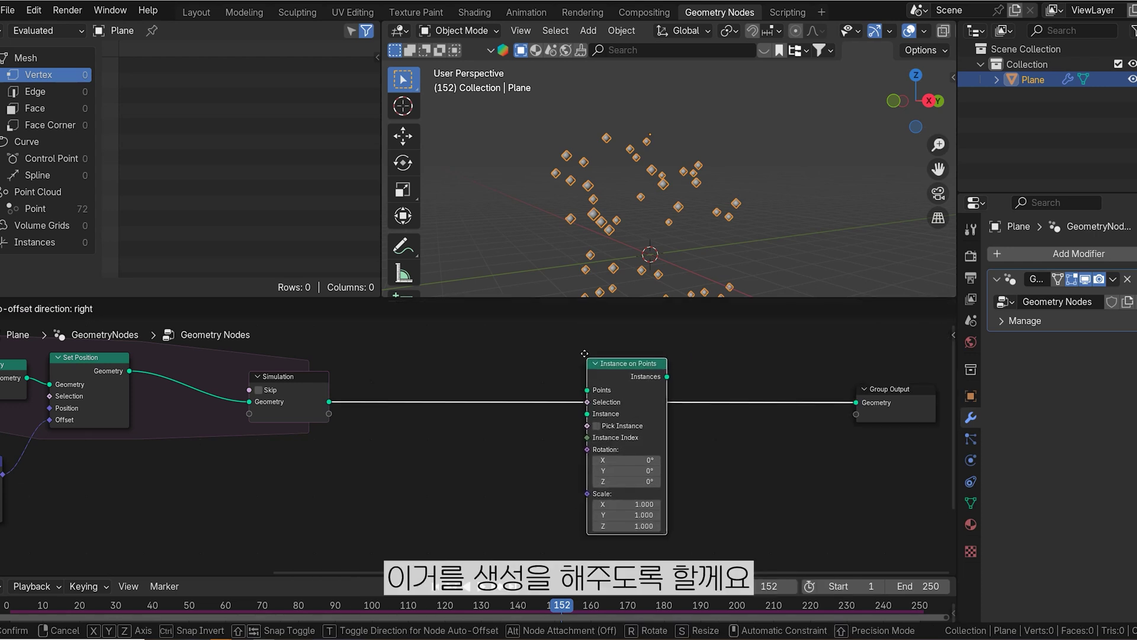
click(637, 371)
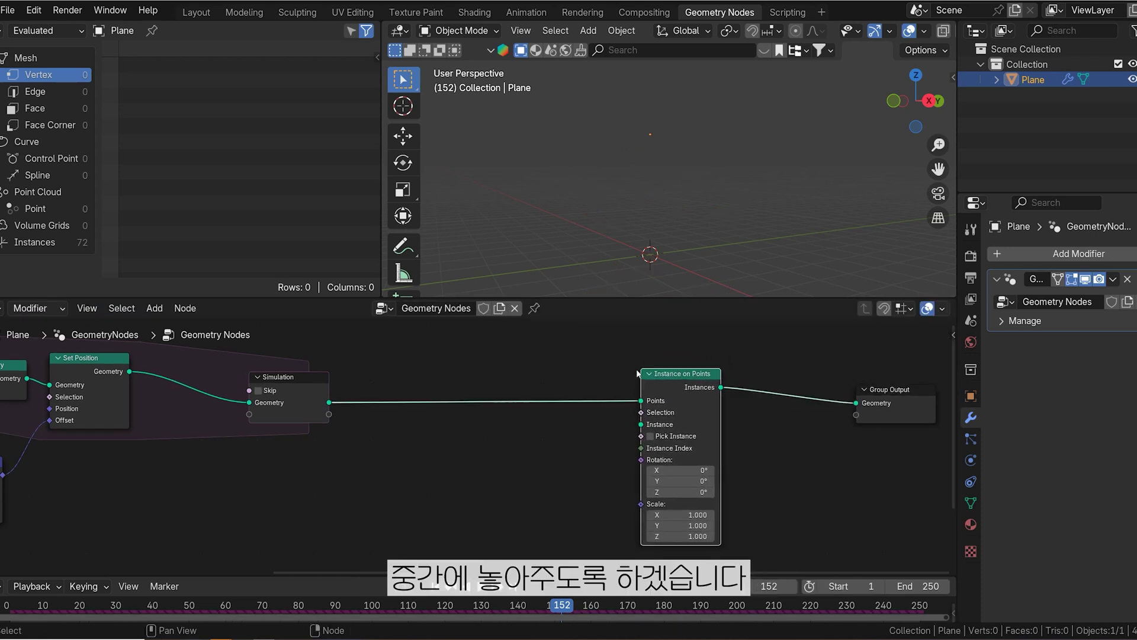
drag(684, 392, 722, 394)
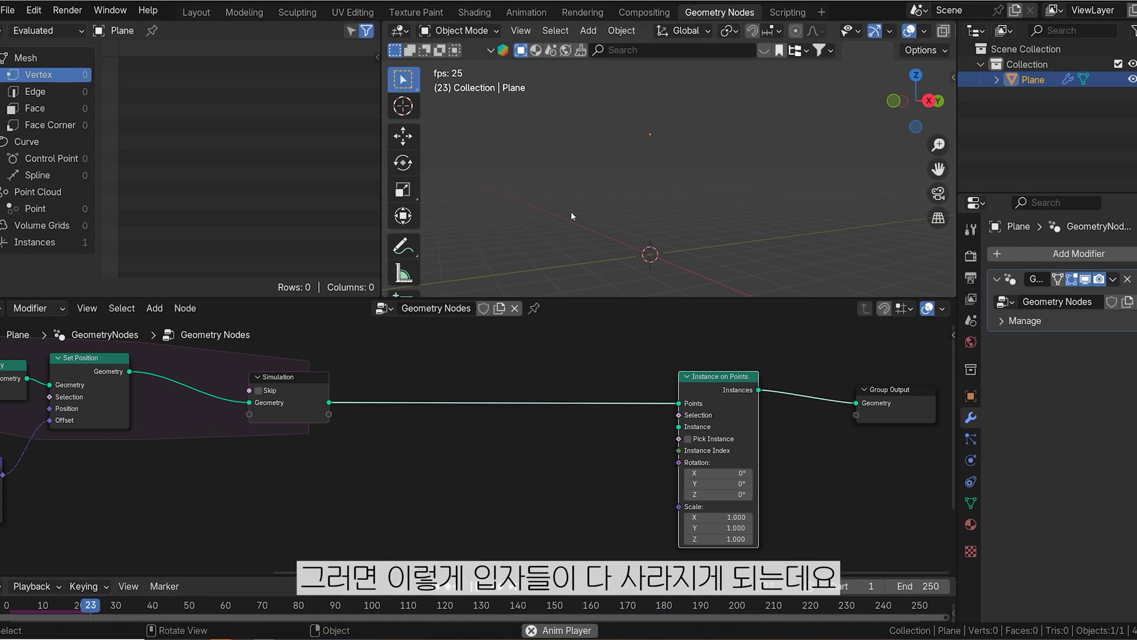
key(Escape)
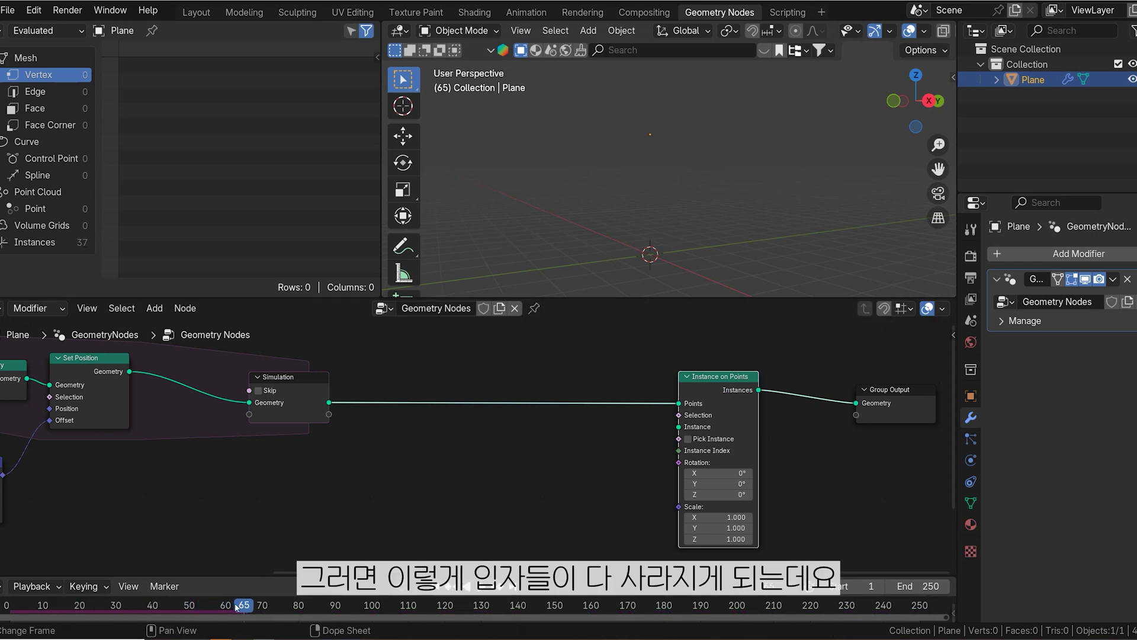
- Add an Ico Sphere node below the Simulation output and connect its Mesh to the Instance input of Instance on Points
key(shift+a)
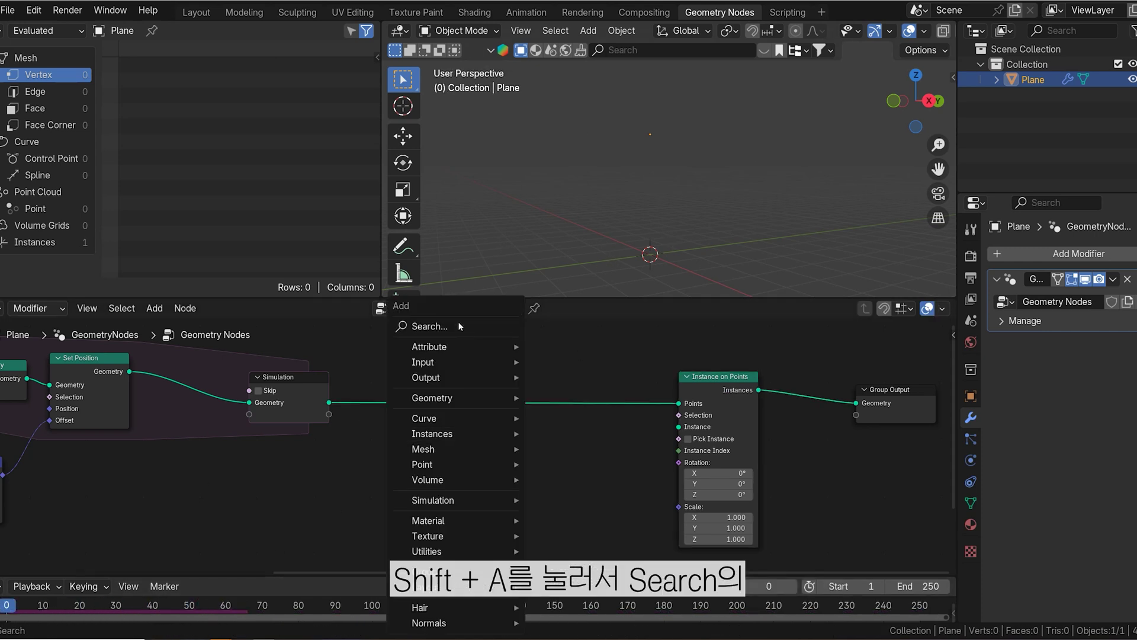
click(457, 323)
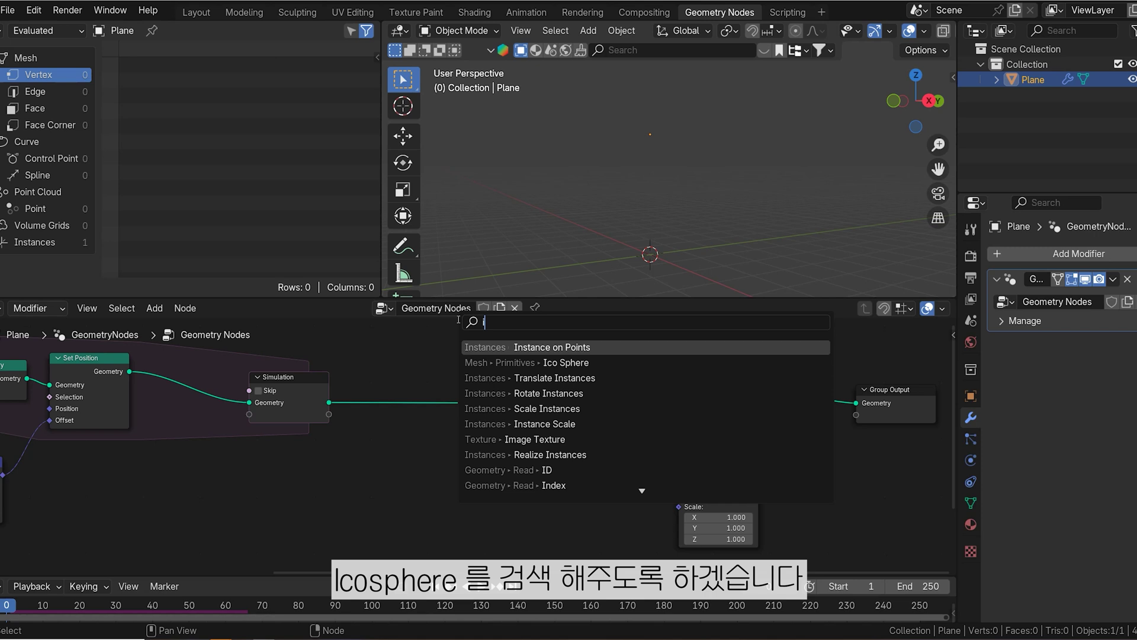
text(ico)
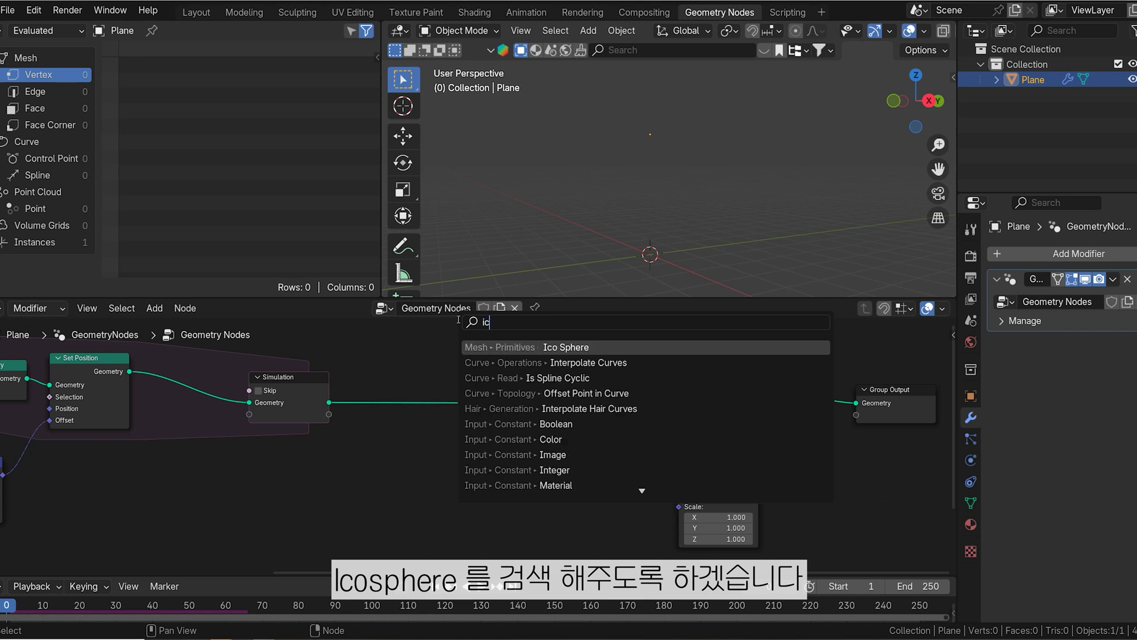
click(577, 350)
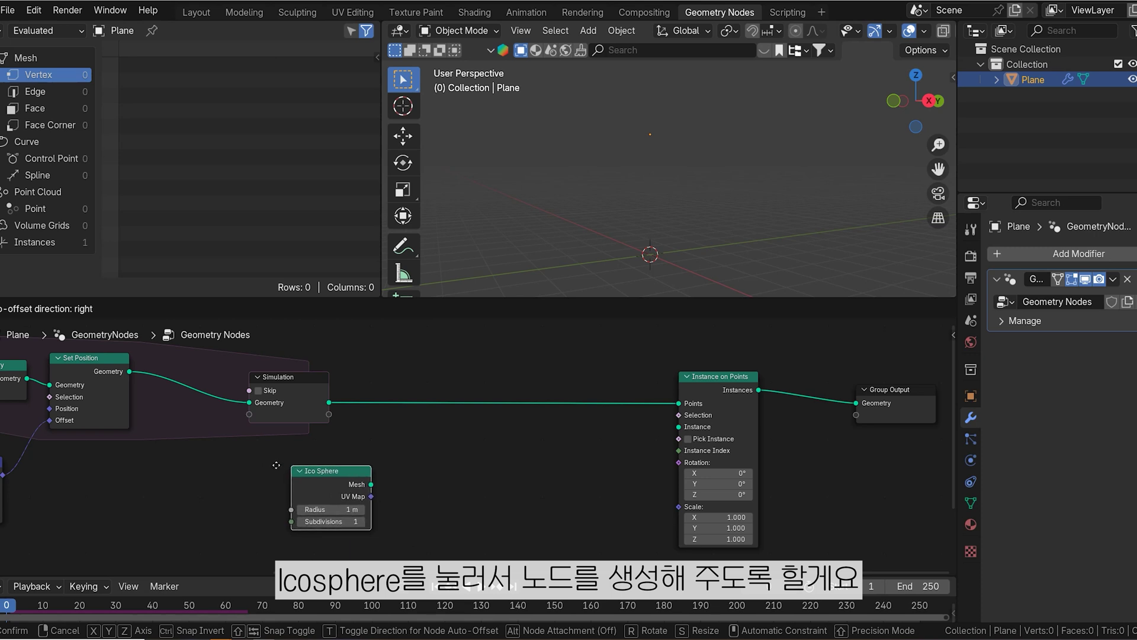
click(200, 469)
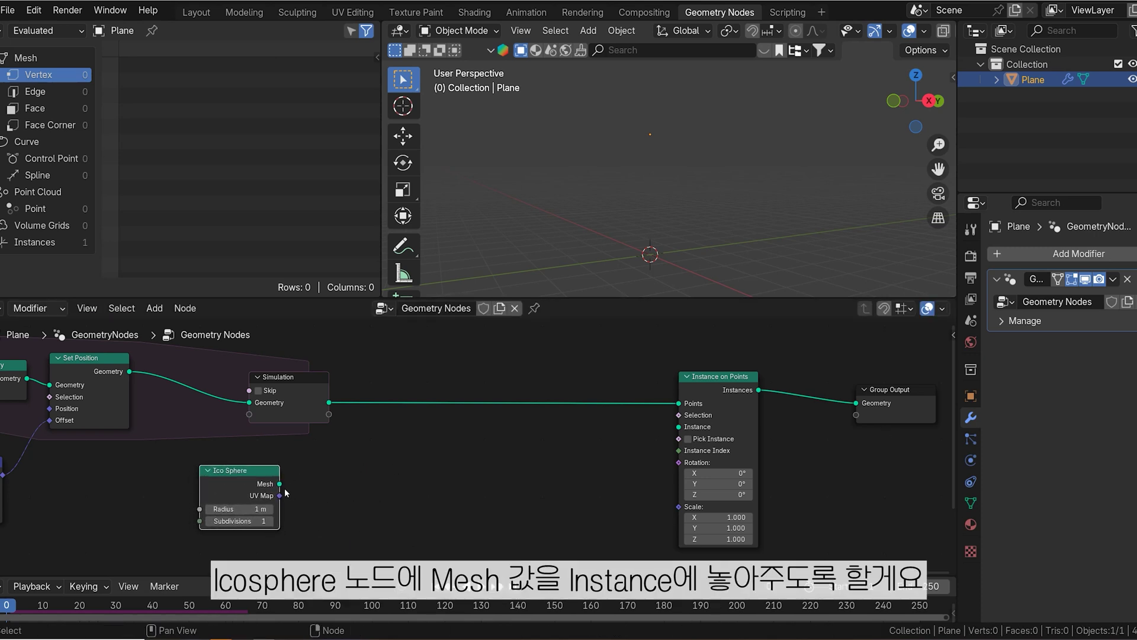
drag(279, 484, 681, 431)
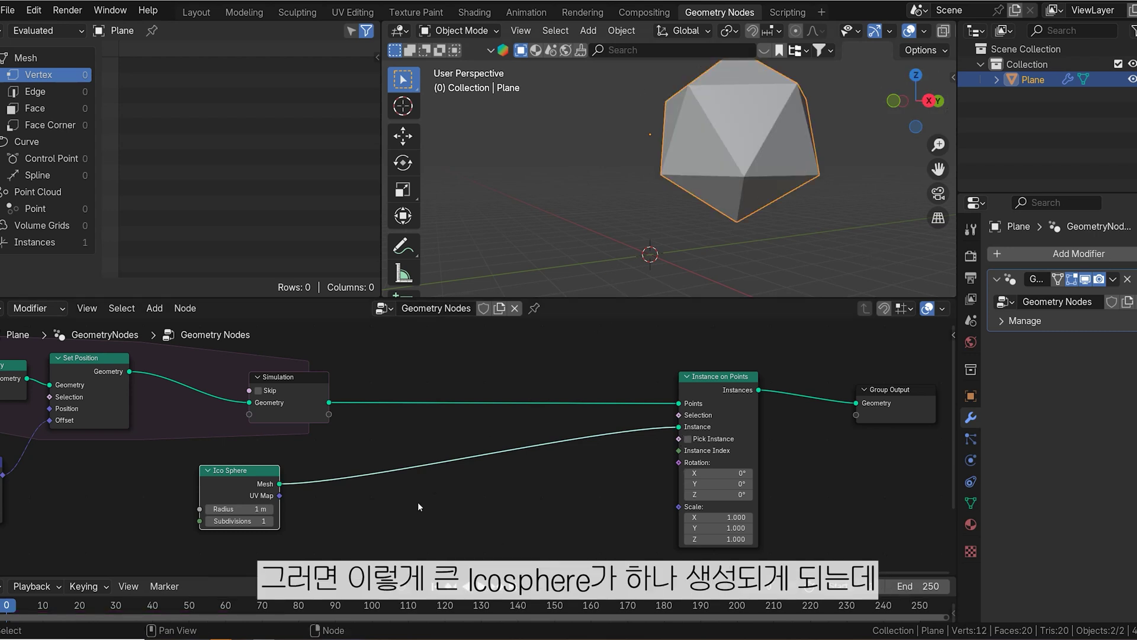
- Play the animation and reduce the Ico Sphere's Radius to 0.04 m
key(space)
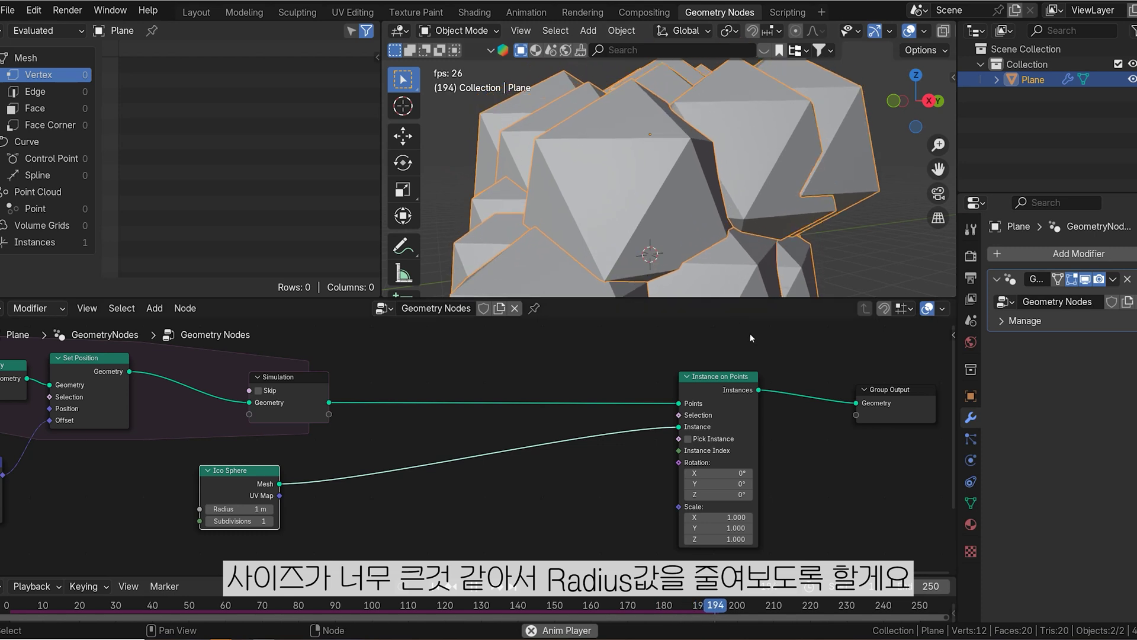
drag(243, 509, 205, 509)
click(253, 508)
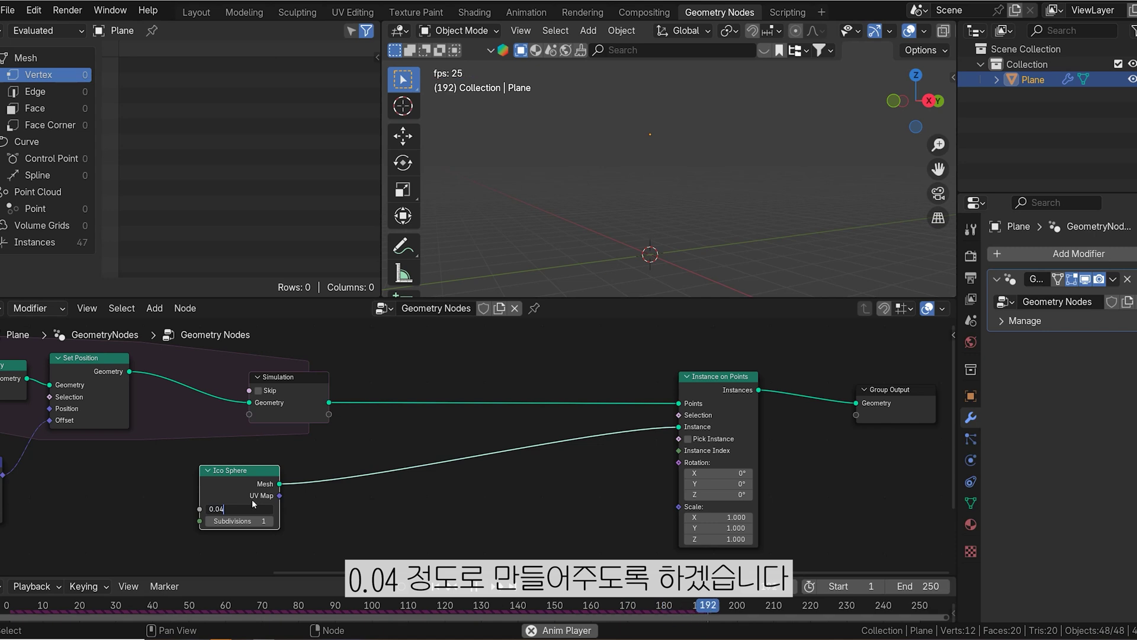
key(Return)
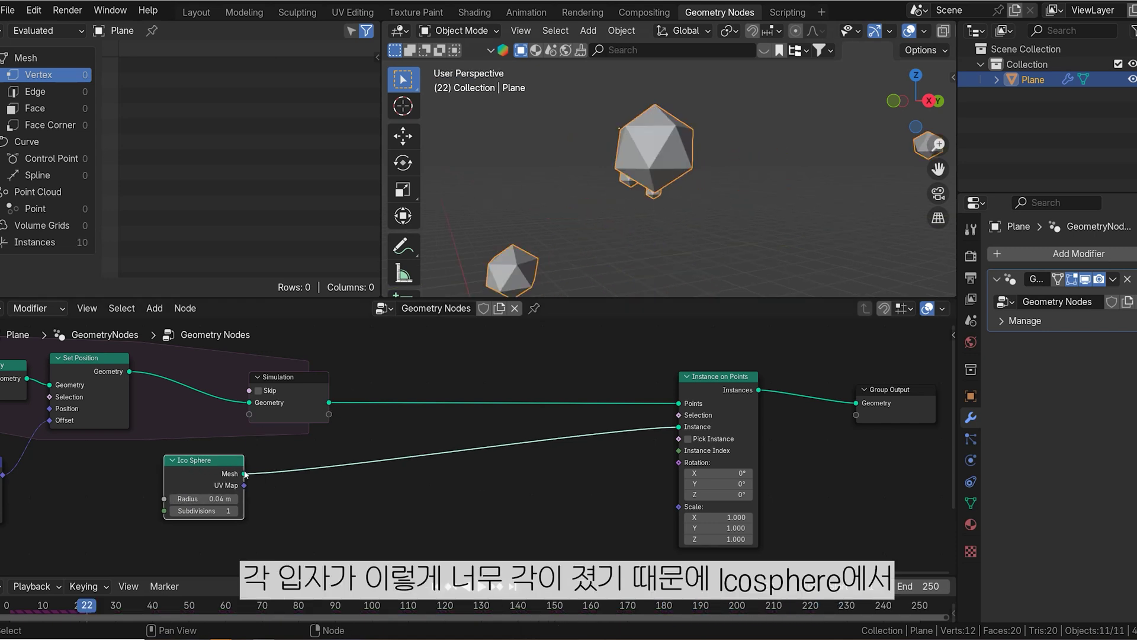
- Raise the Ico Sphere's Subdivisions to 3 and deselect the node
click(235, 511)
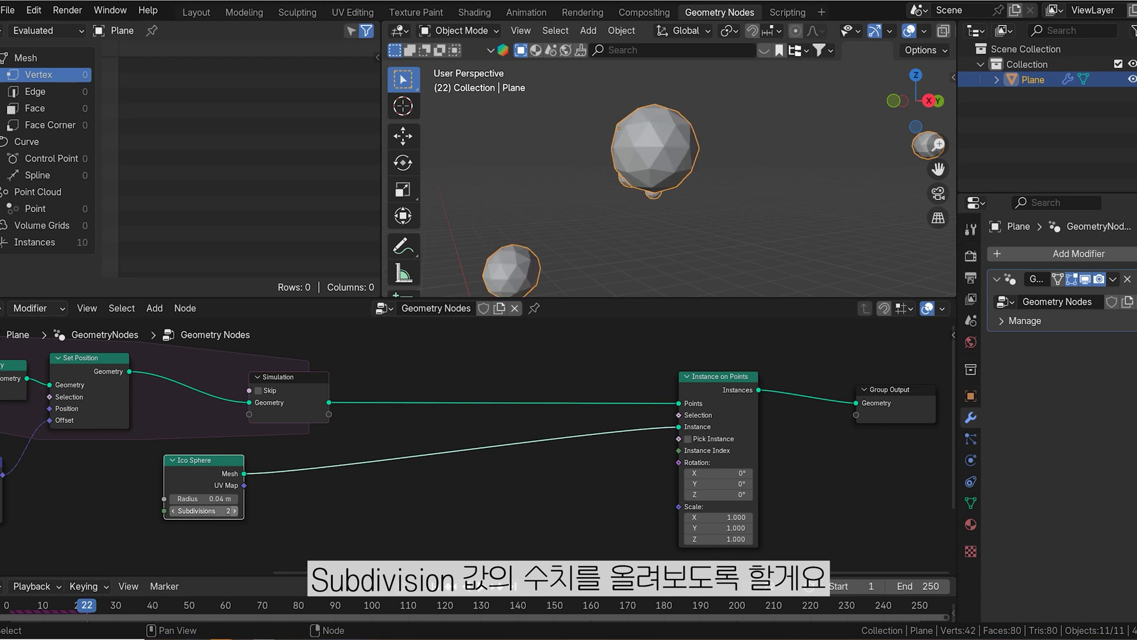
click(235, 510)
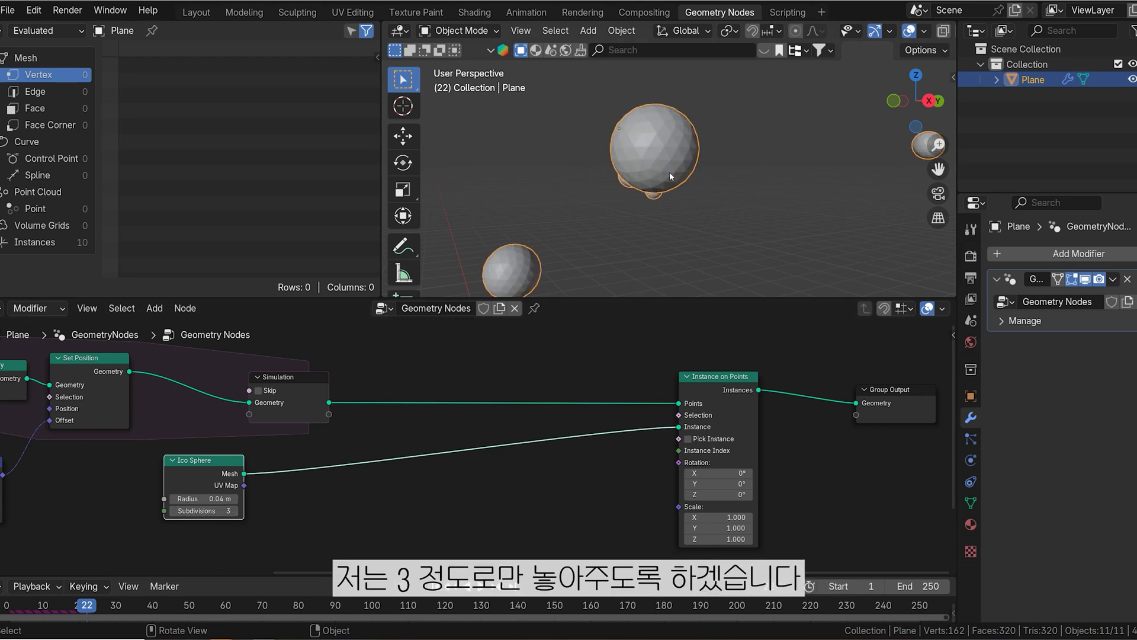
click(440, 491)
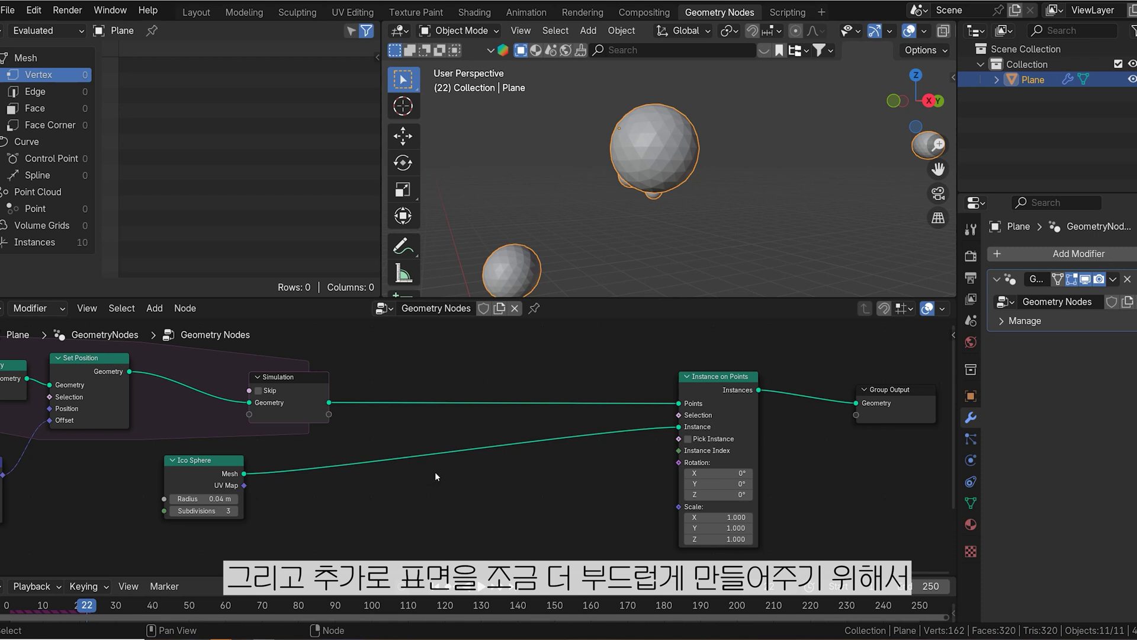
- Insert a Set Shade Smooth node between Ico Sphere and Instance on Points, placed close to the Ico Sphere
key(shift+a)
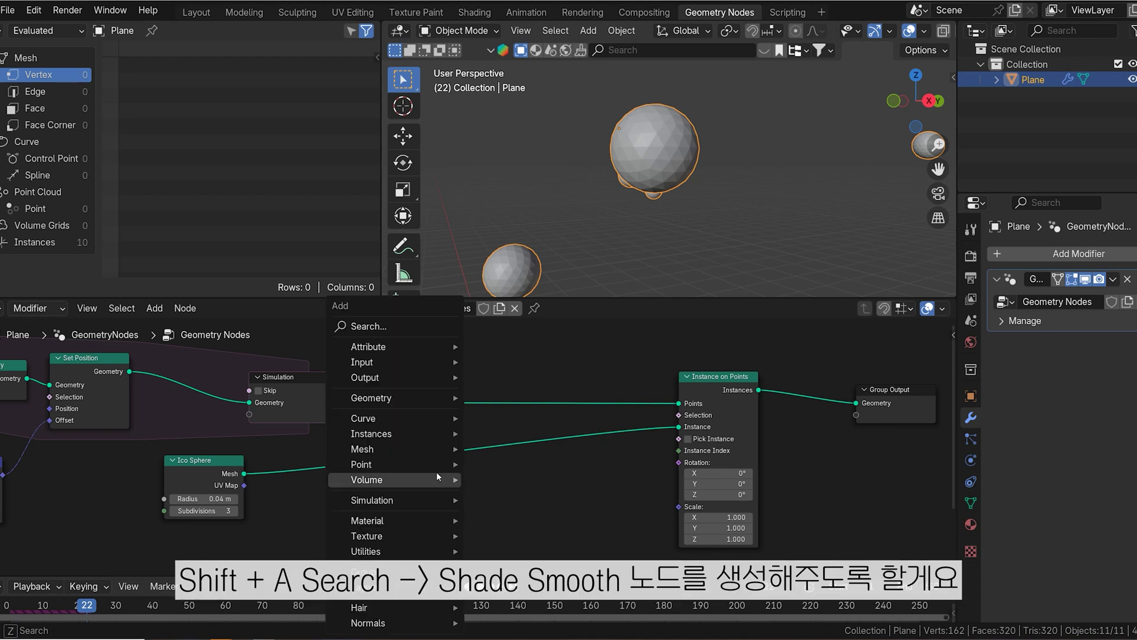
click(411, 326)
text(sha)
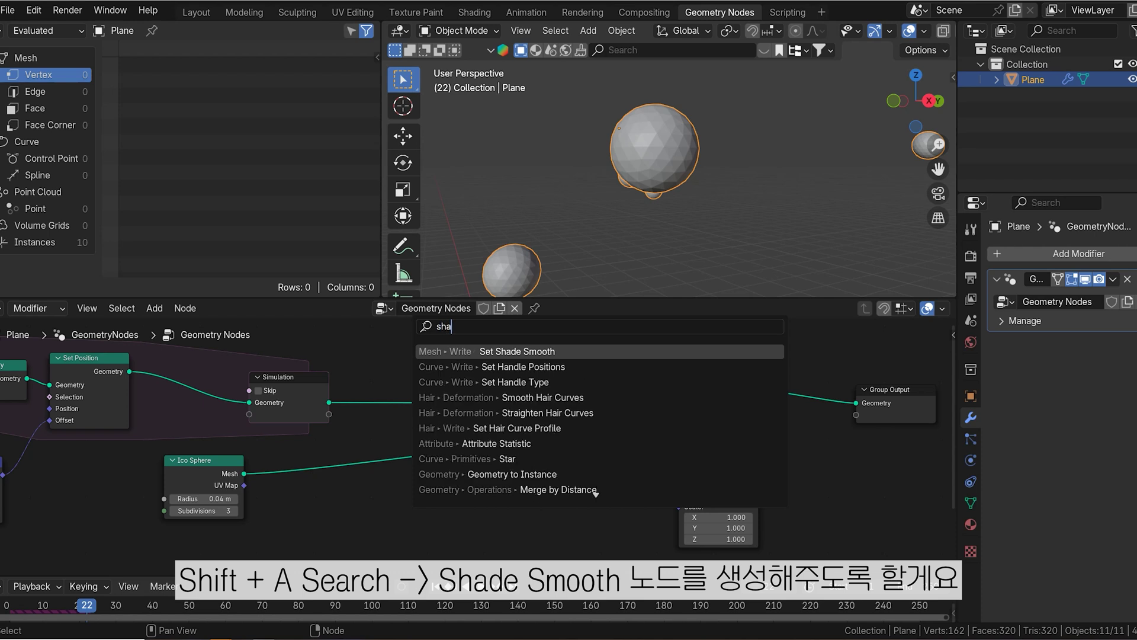
click(532, 351)
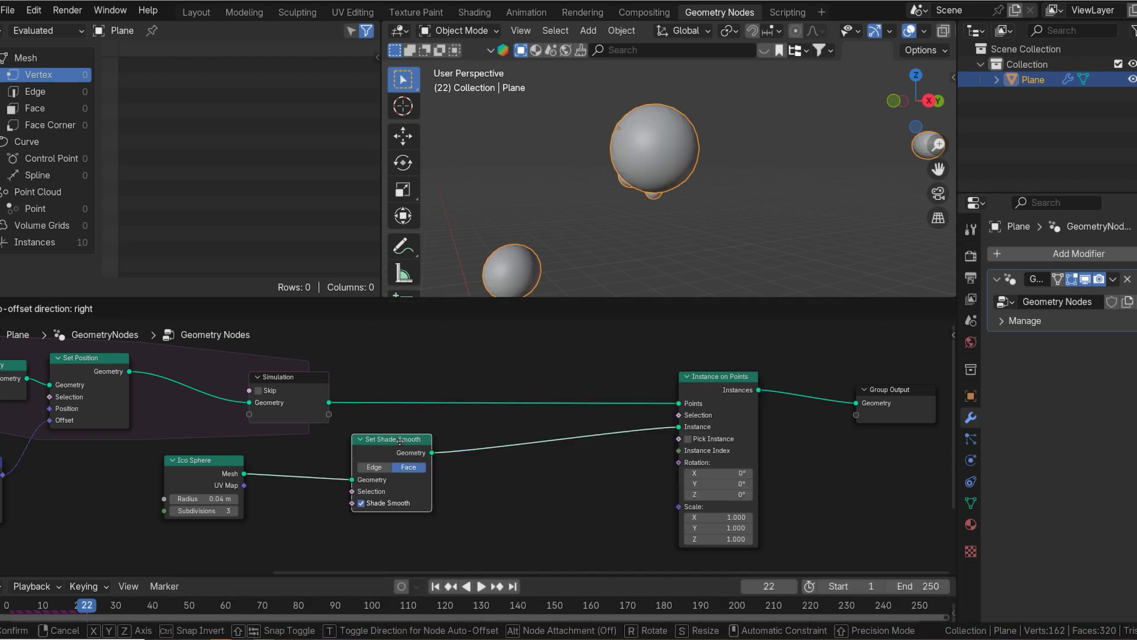
click(392, 468)
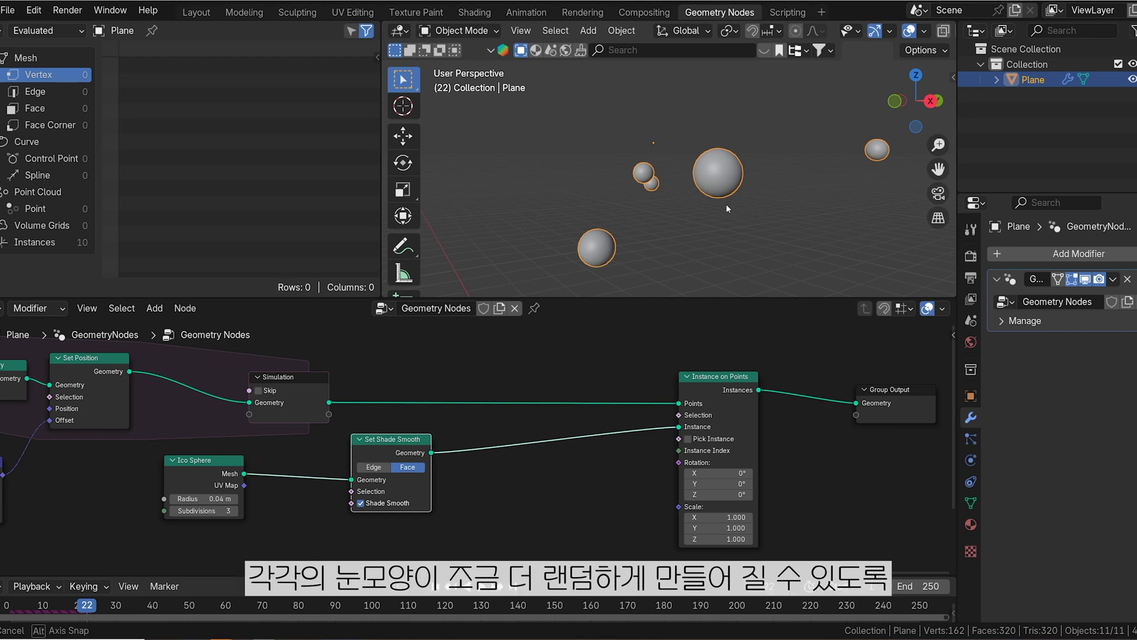
scroll(725, 204, up, 3)
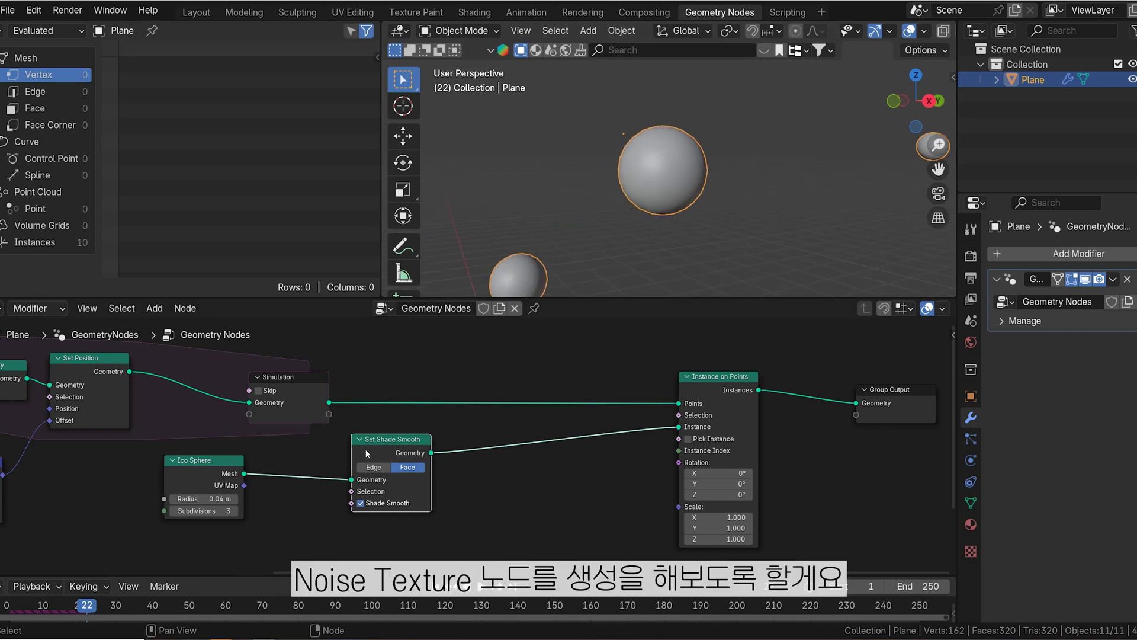
drag(380, 449, 330, 464)
- Add a Noise Texture node and place it below the Ico Sphere node
shift+middle_drag(474, 491, 553, 437)
click(528, 511)
key(shift+a)
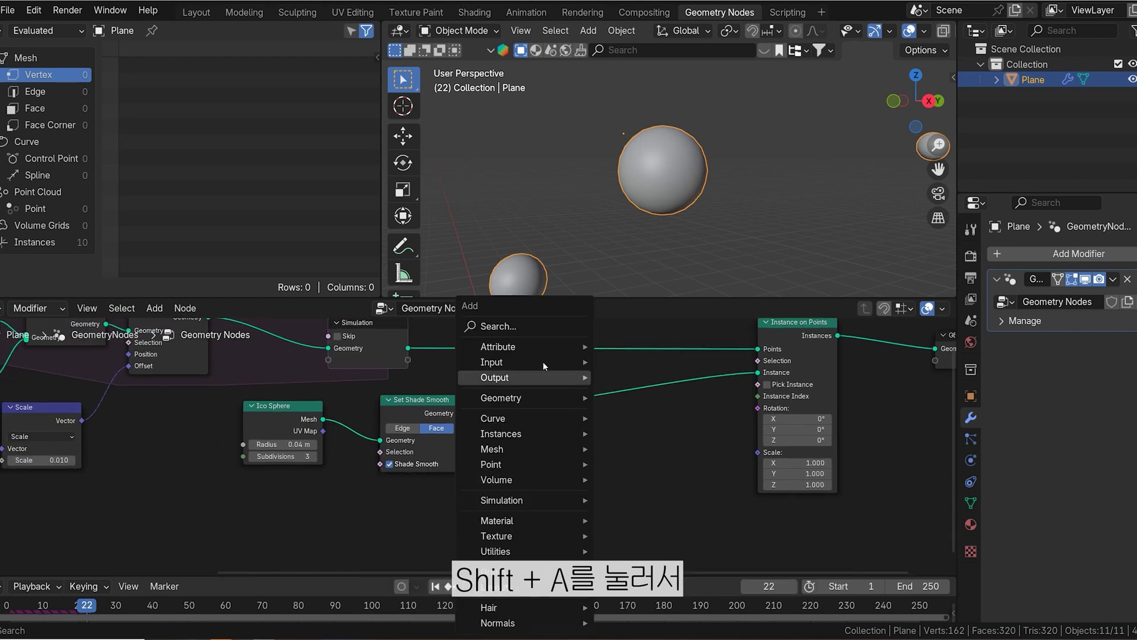
click(531, 331)
text(n)
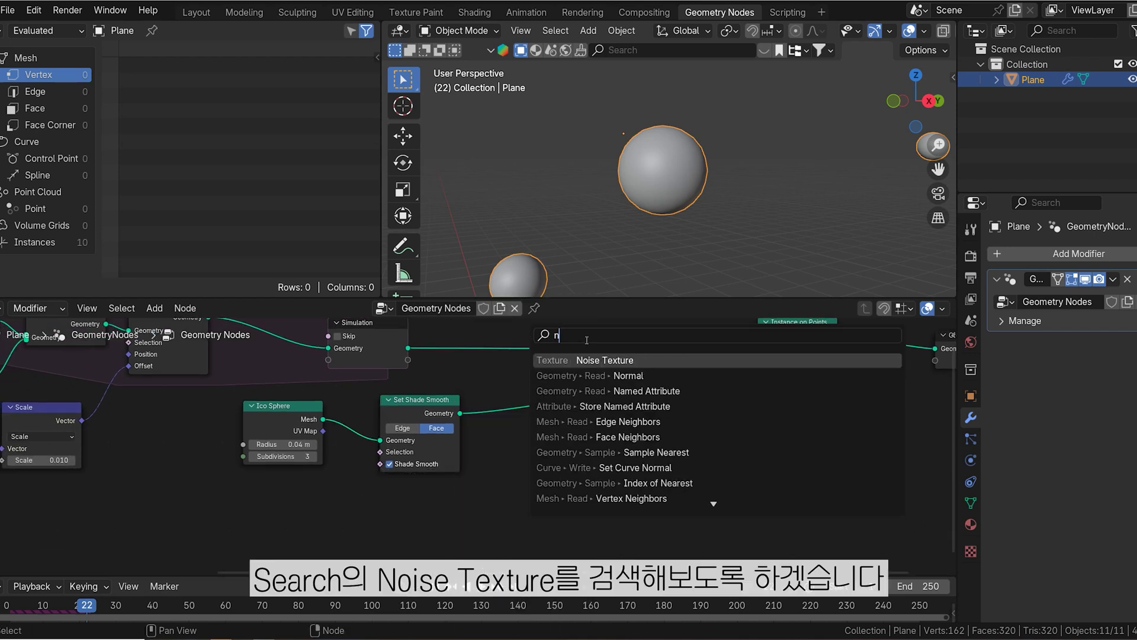
text(o)
click(604, 375)
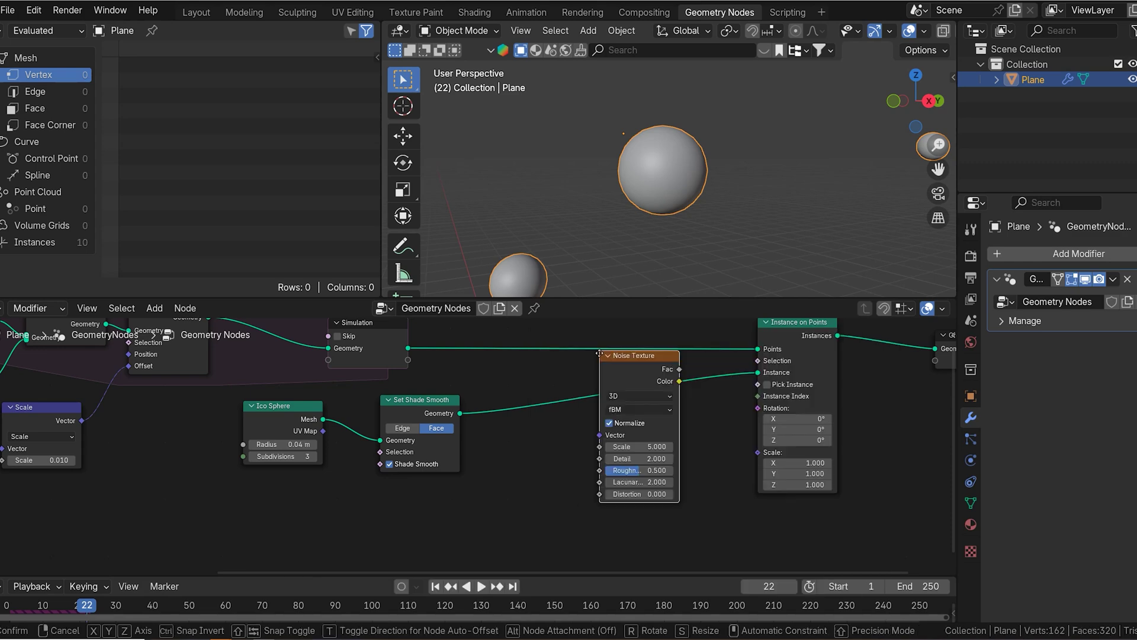
click(294, 508)
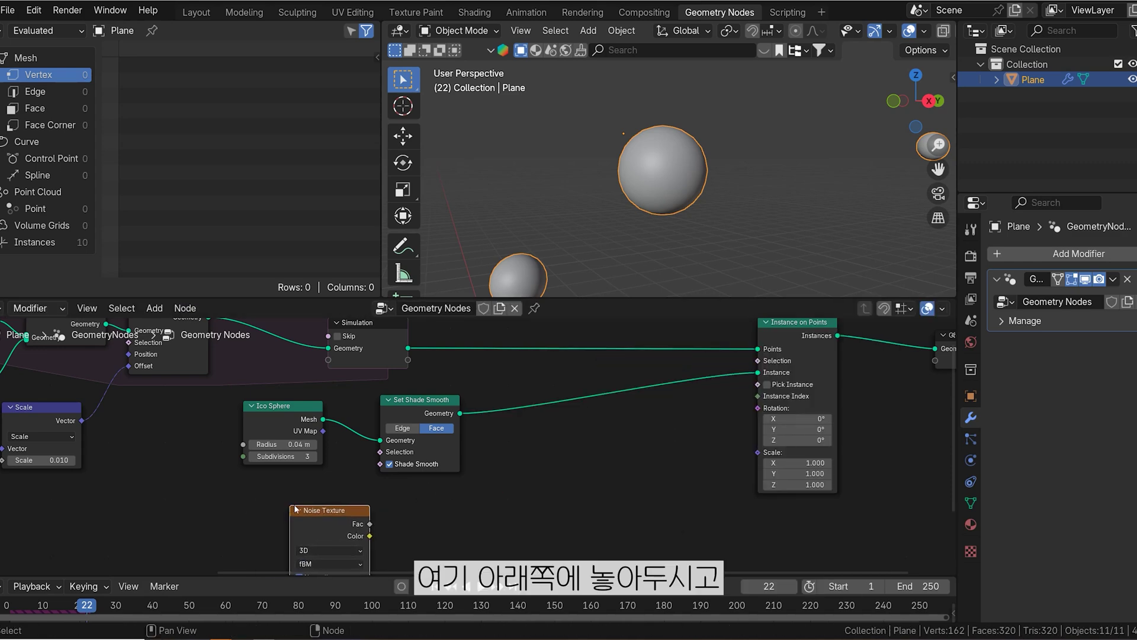
- Insert a Set Position node between Set Shade Smooth and Instance on Points
middle_drag(567, 519, 726, 481)
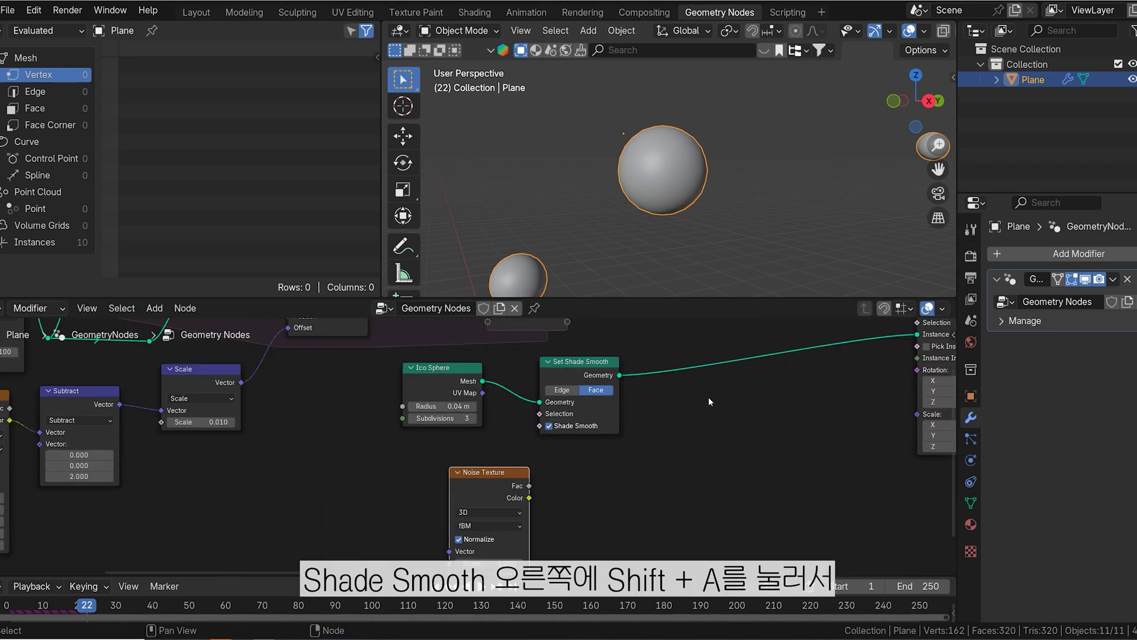
key(shift+a)
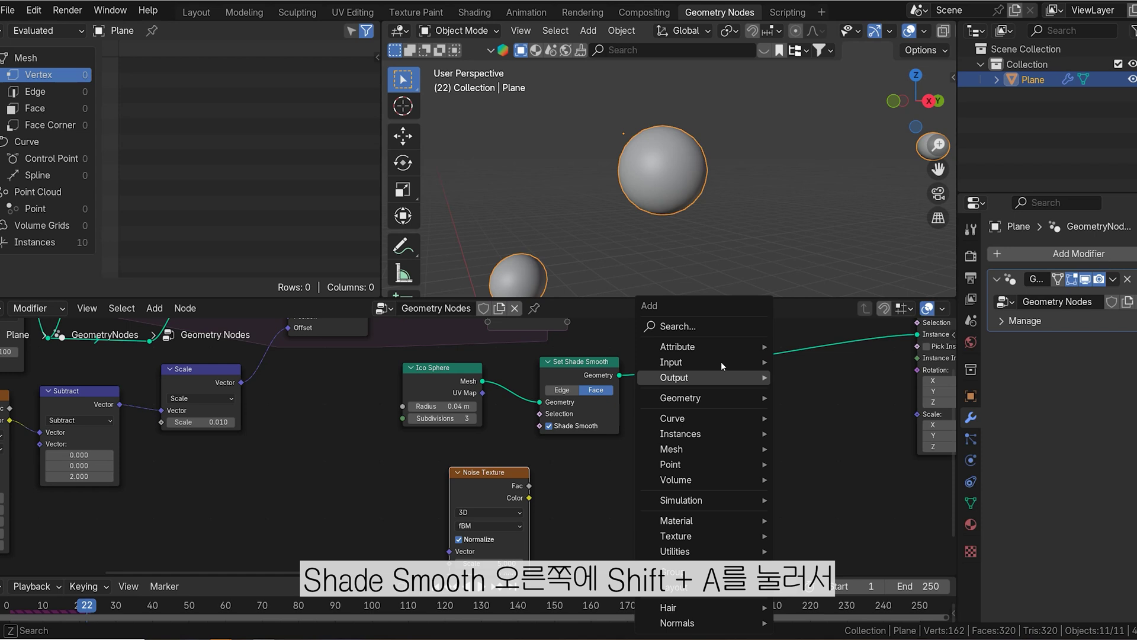
click(700, 326)
text(set)
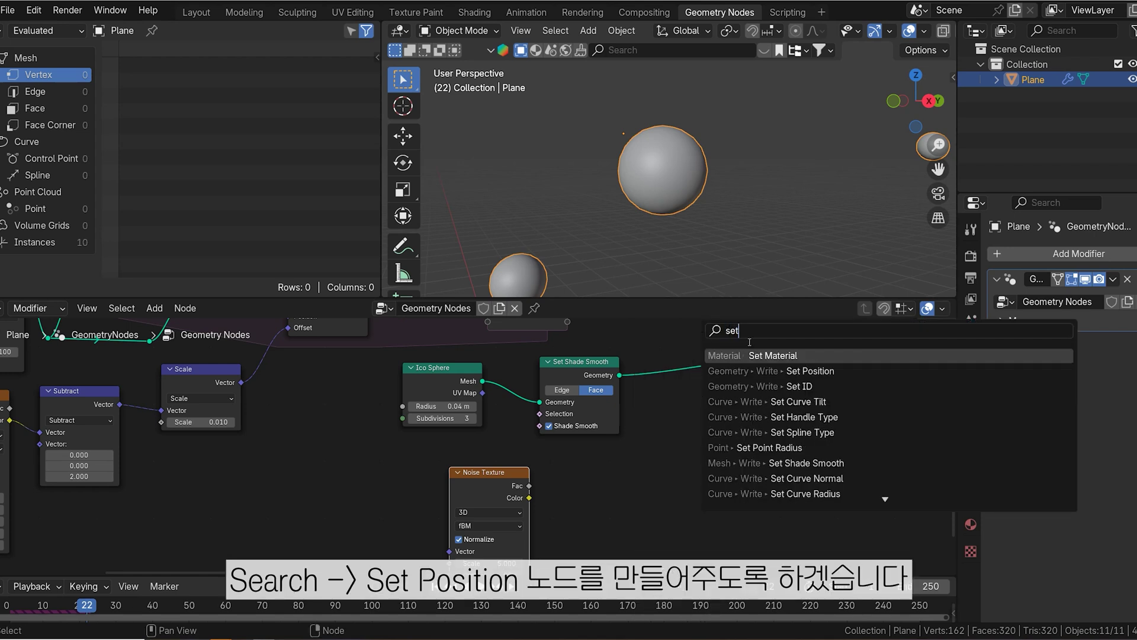
click(803, 372)
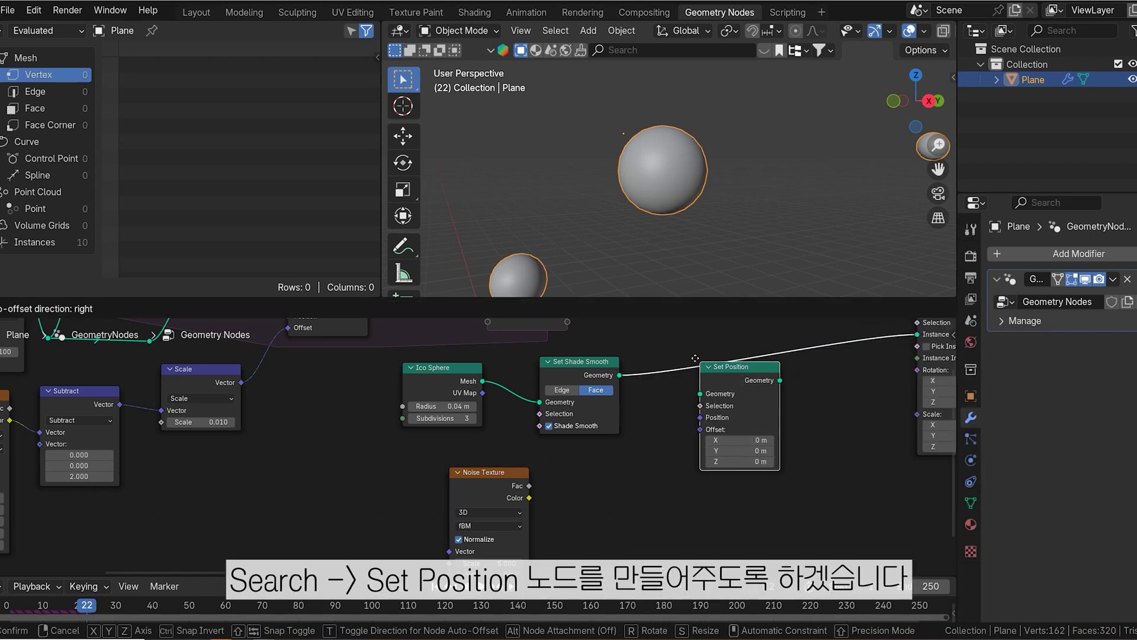
click(727, 399)
middle_drag(728, 398, 680, 415)
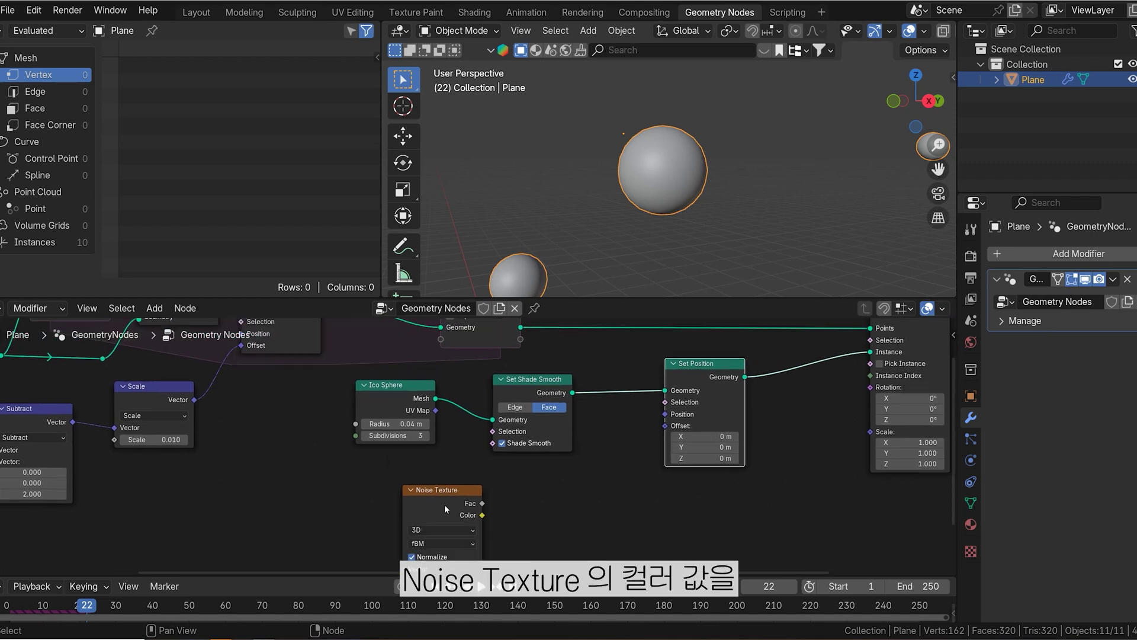
- Connect the new Noise Texture's Color to the Offset of the Set Position node after Set Shade Smooth and inspect the particle shapes
drag(482, 514, 665, 425)
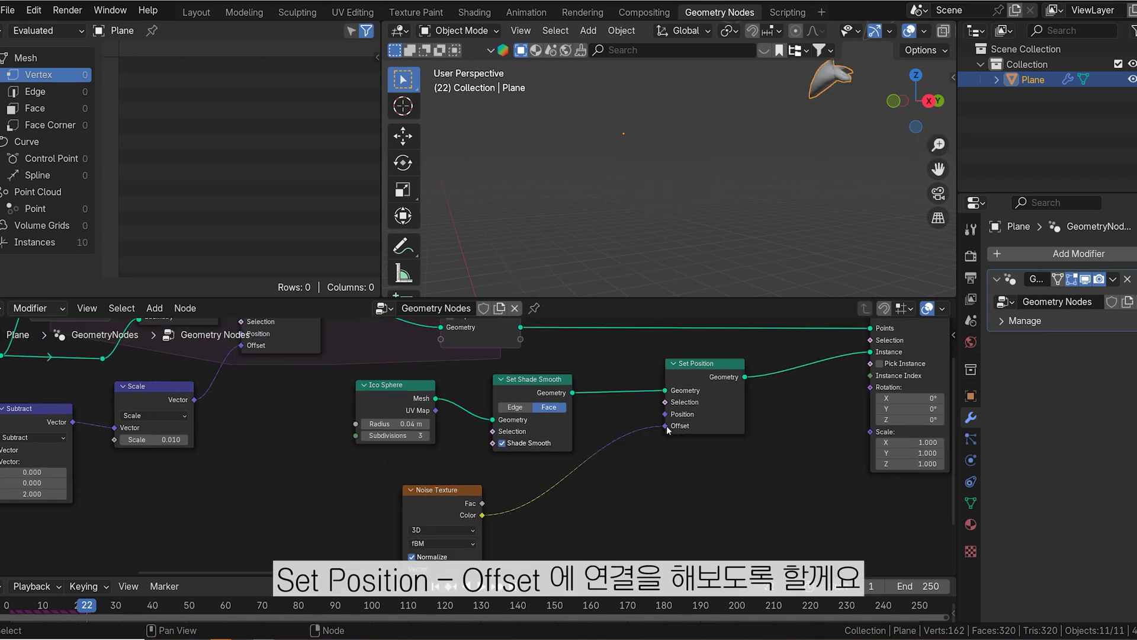
middle_drag(788, 237, 760, 188)
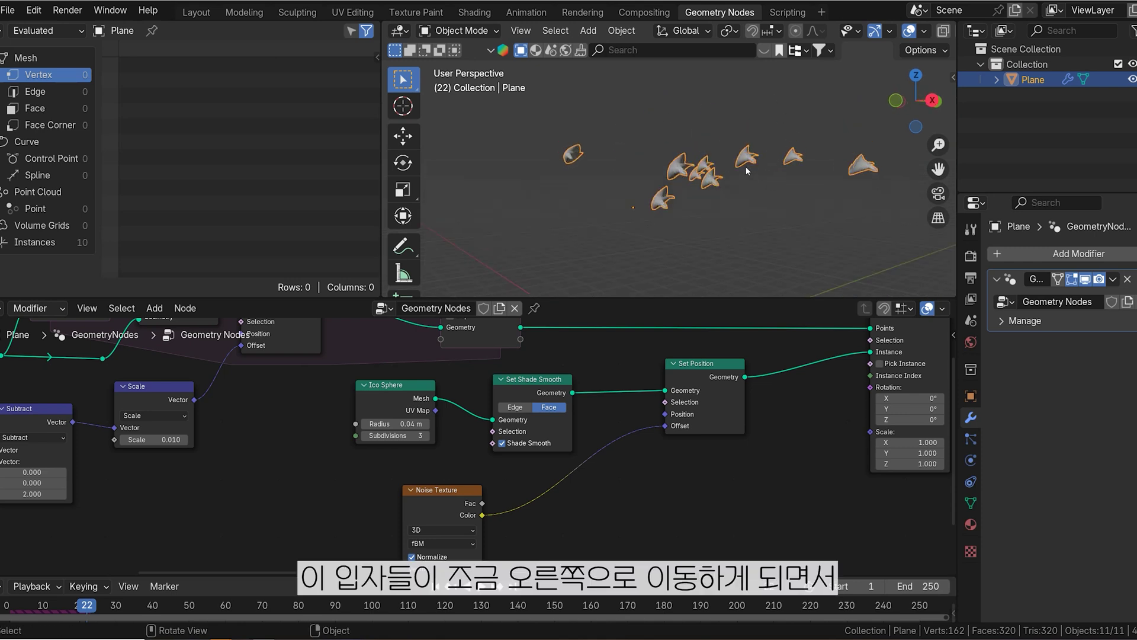
scroll(706, 211, up, 6)
scroll(755, 200, down, 3)
scroll(755, 199, down, 2)
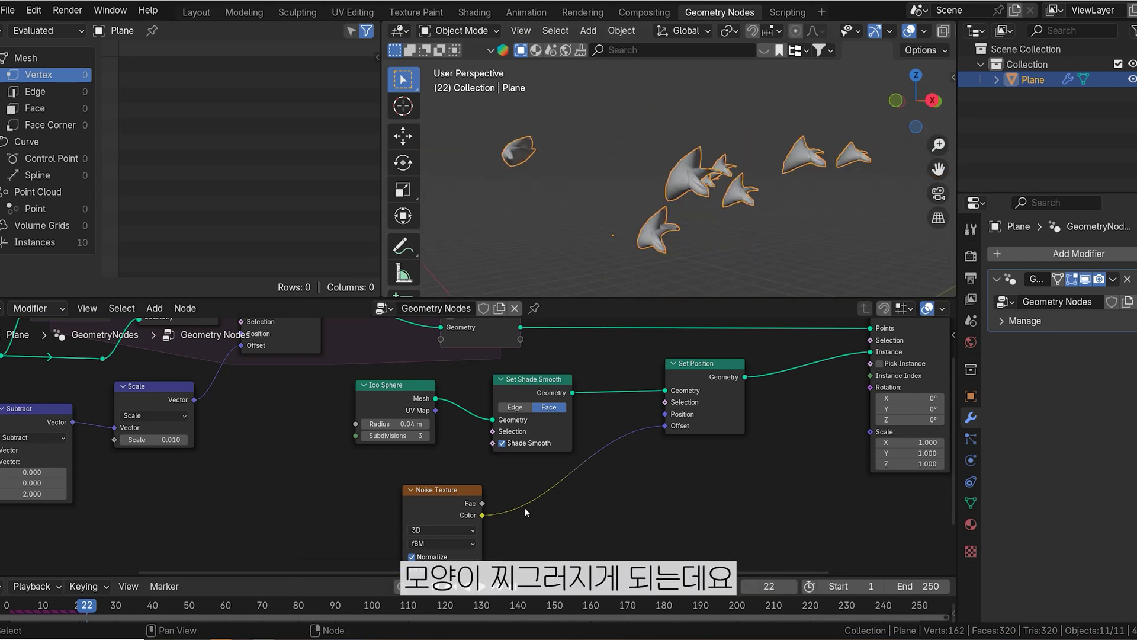
- Lower the Scale of the Noise Texture below the Ico Sphere to 0.95
middle_drag(524, 506, 594, 429)
scroll(595, 429, up, 3)
drag(542, 494, 391, 493)
scroll(706, 372, down, 2)
- Insert a Vector Math node between the Noise Texture's Color and the Set Position Offset
key(shift+a)
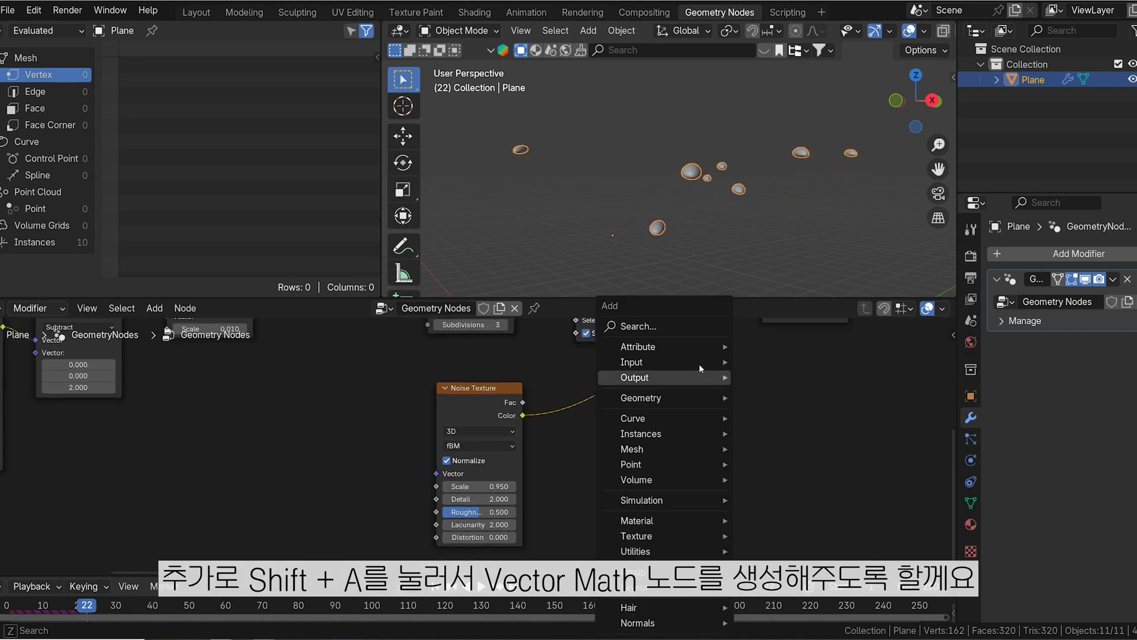
click(661, 325)
text(ve)
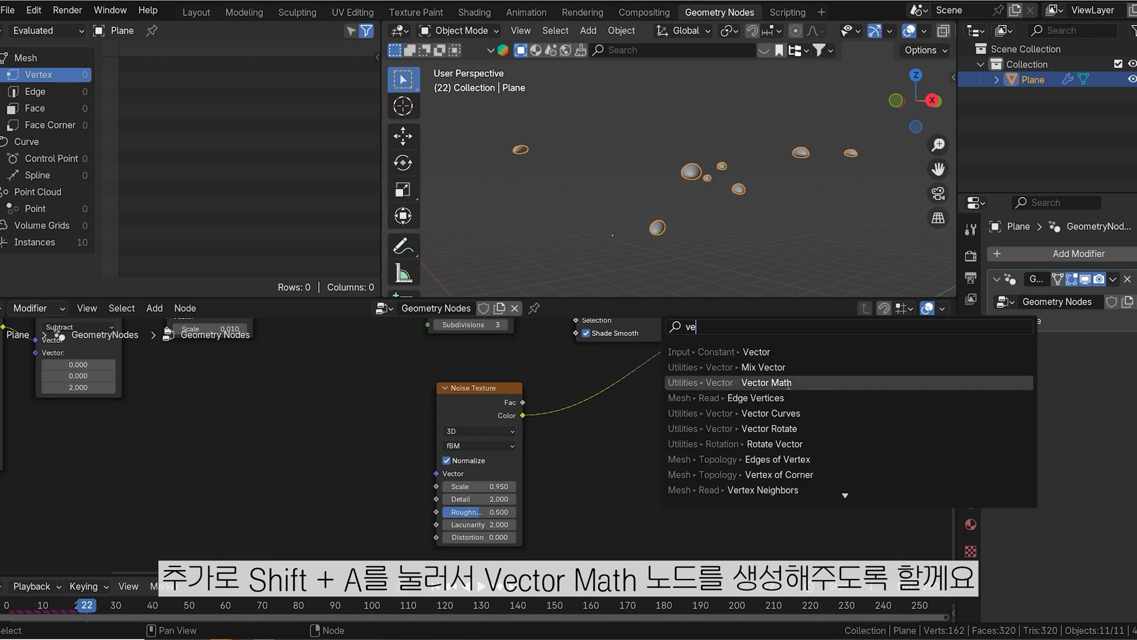
click(788, 382)
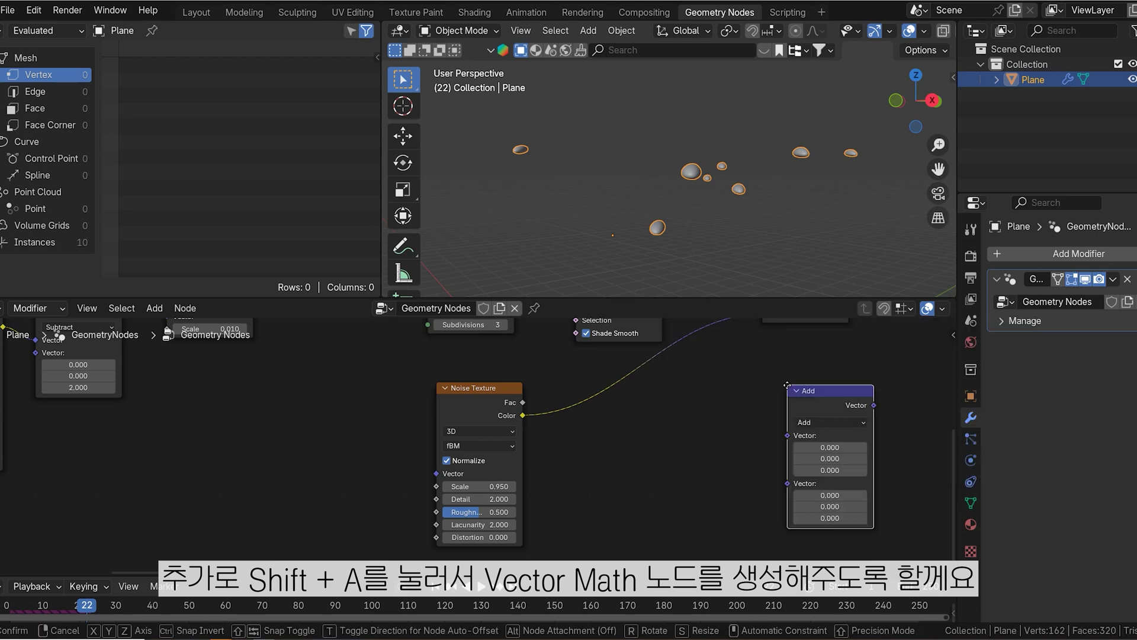
click(589, 368)
middle_drag(709, 377, 675, 396)
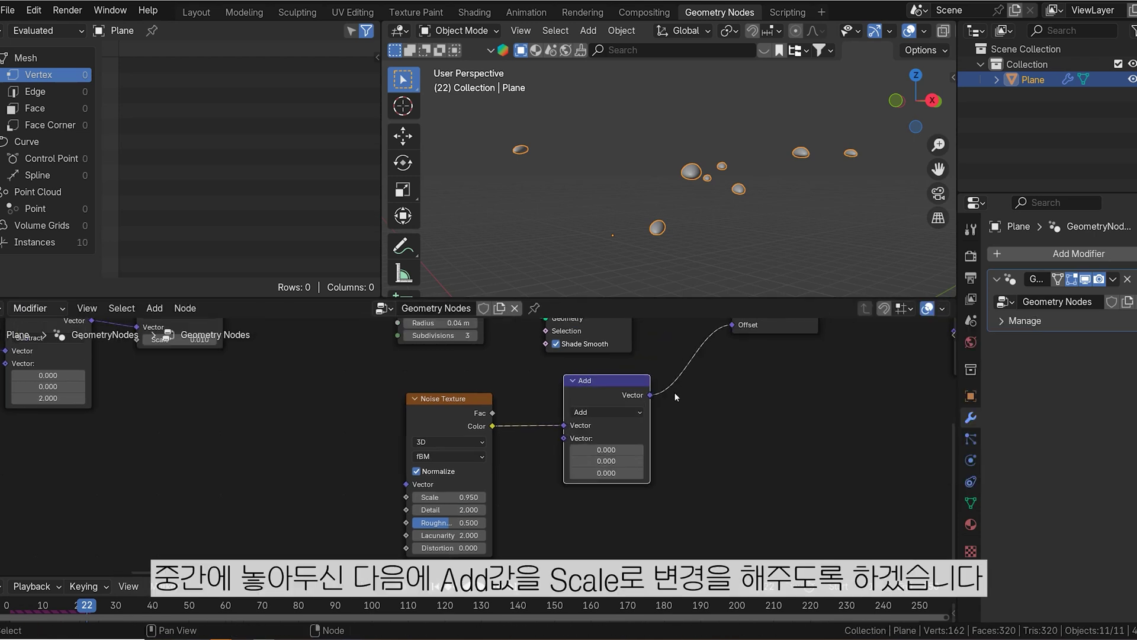
- Change the new Vector Math node's operation to Scale and set its Scale value to 0.02
click(631, 411)
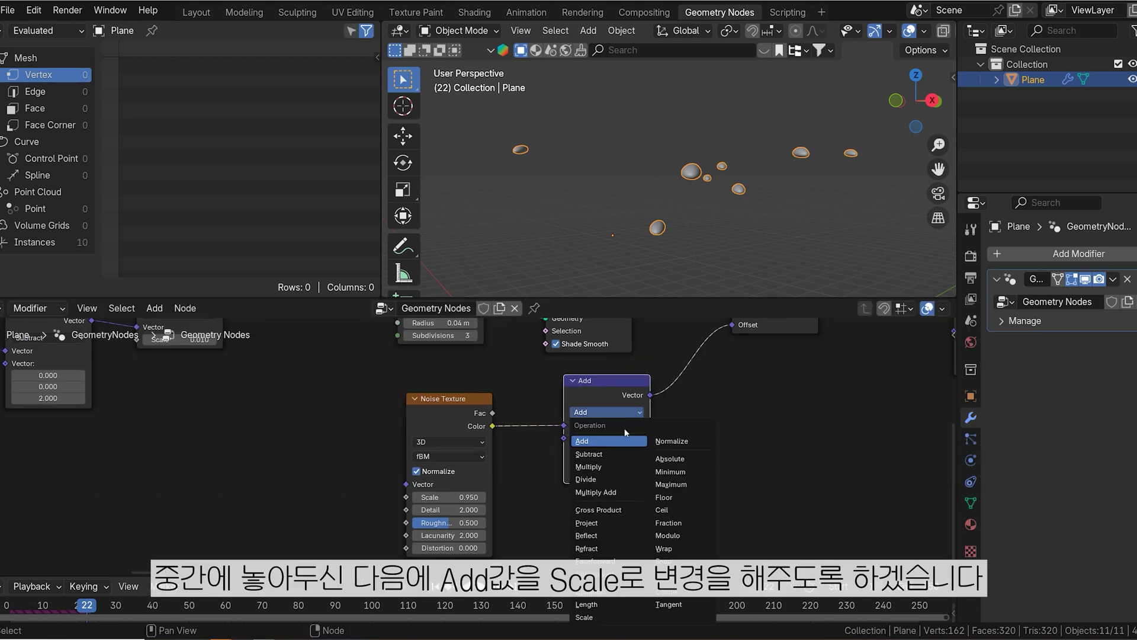
click(586, 618)
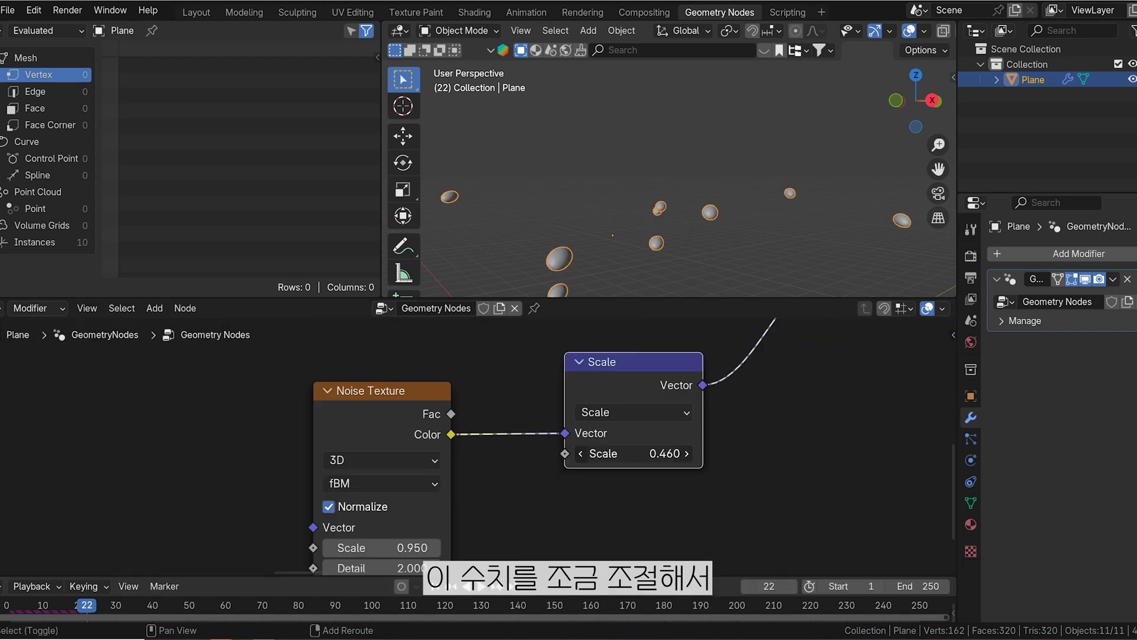
mouse_move(634, 453)
mouse_down()
mouse_move(592, 453)
mouse_move(634, 453)
mouse_up()
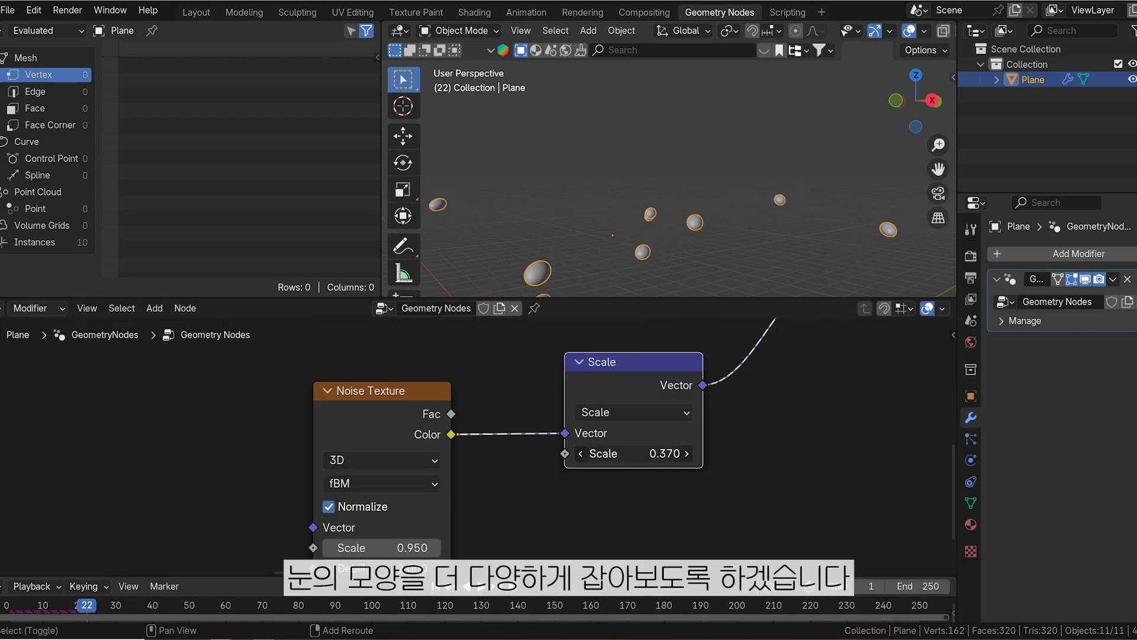
scroll(553, 383, up, 2)
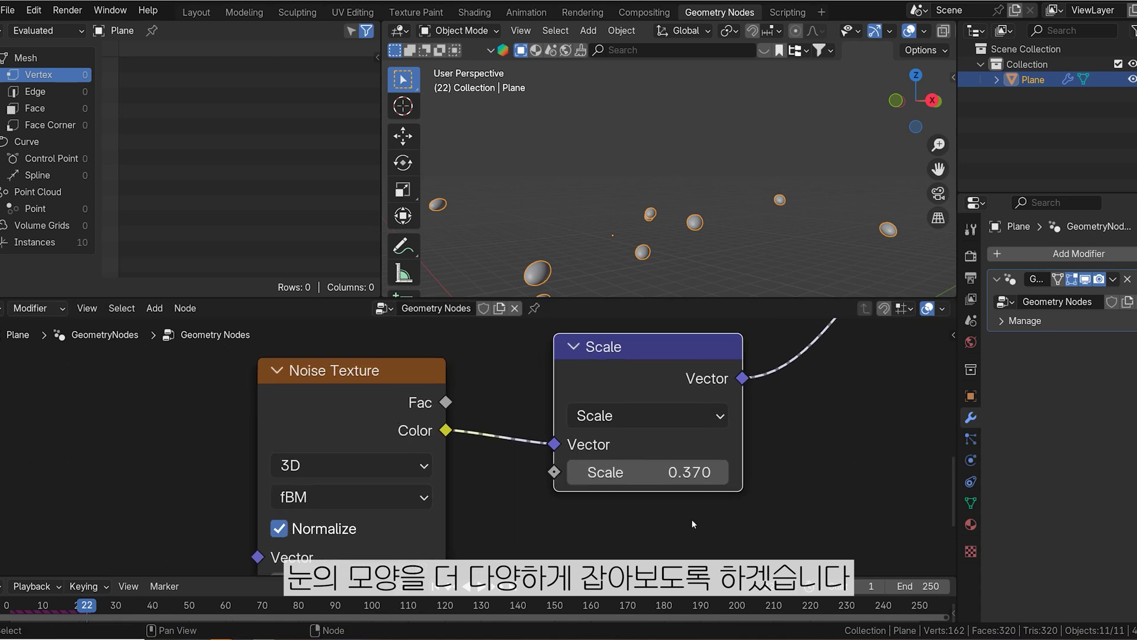
click(662, 472)
text(0.02)
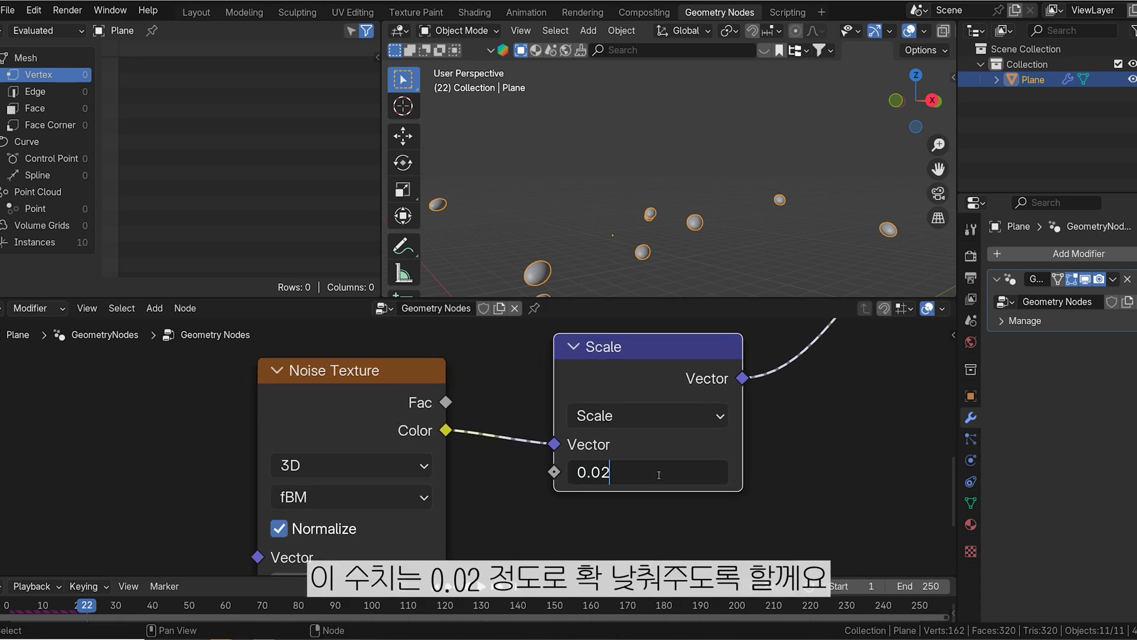
key(Return)
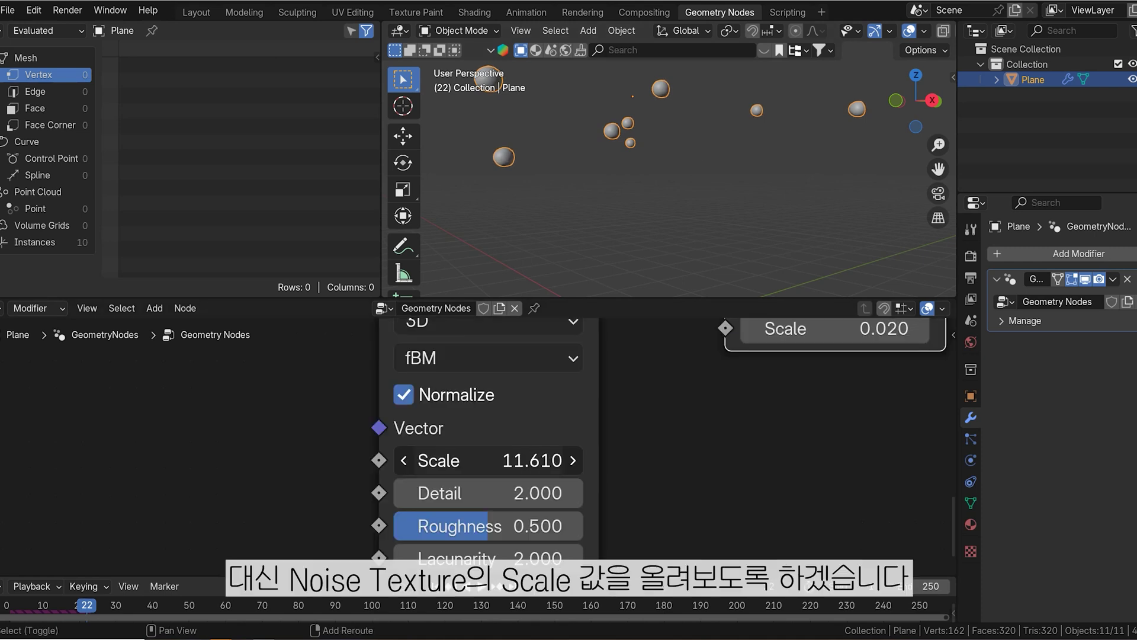
- Raise the Noise Texture's Scale to about 13.51 and look closely at the deformed snow particles
shift+drag(489, 461, 558, 461)
shift+middle_drag(666, 122, 678, 189)
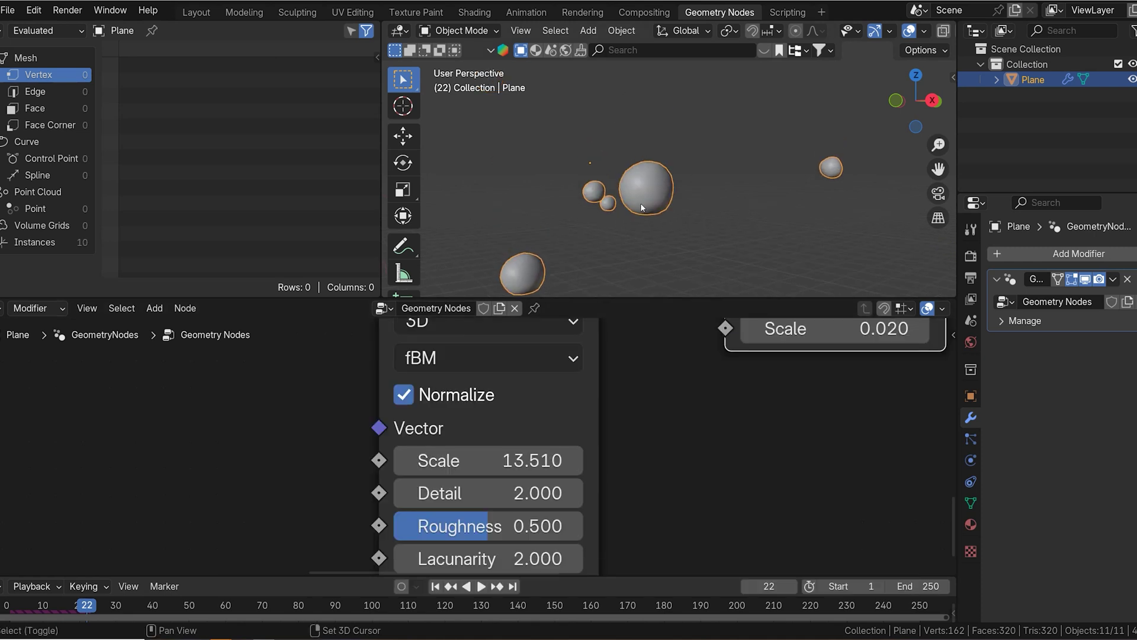
scroll(666, 198, up, 2)
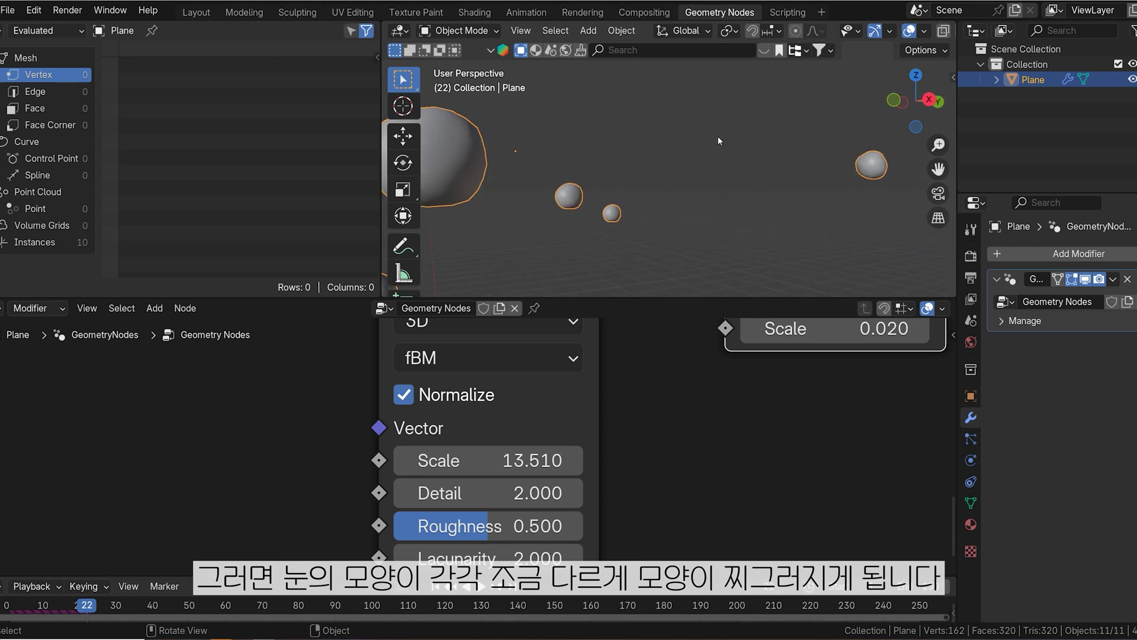
- Set the Scale of the Noise Texture feeding the ico sphere offset to 13 and play the snow animation
middle_drag(718, 141, 822, 170)
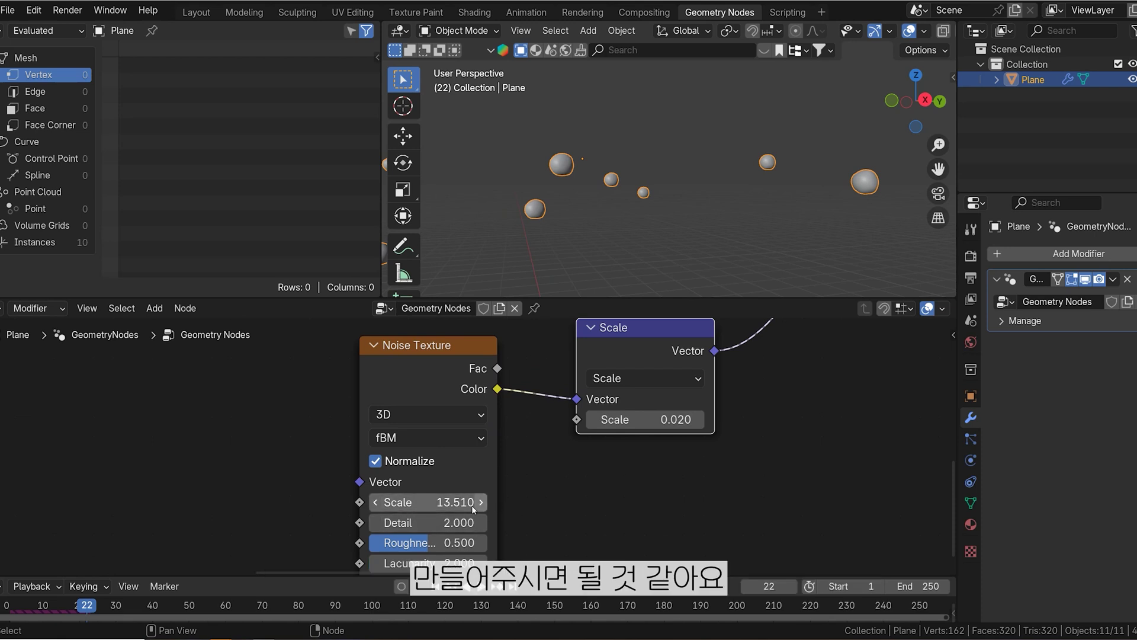
click(452, 503)
text(13)
key(Return)
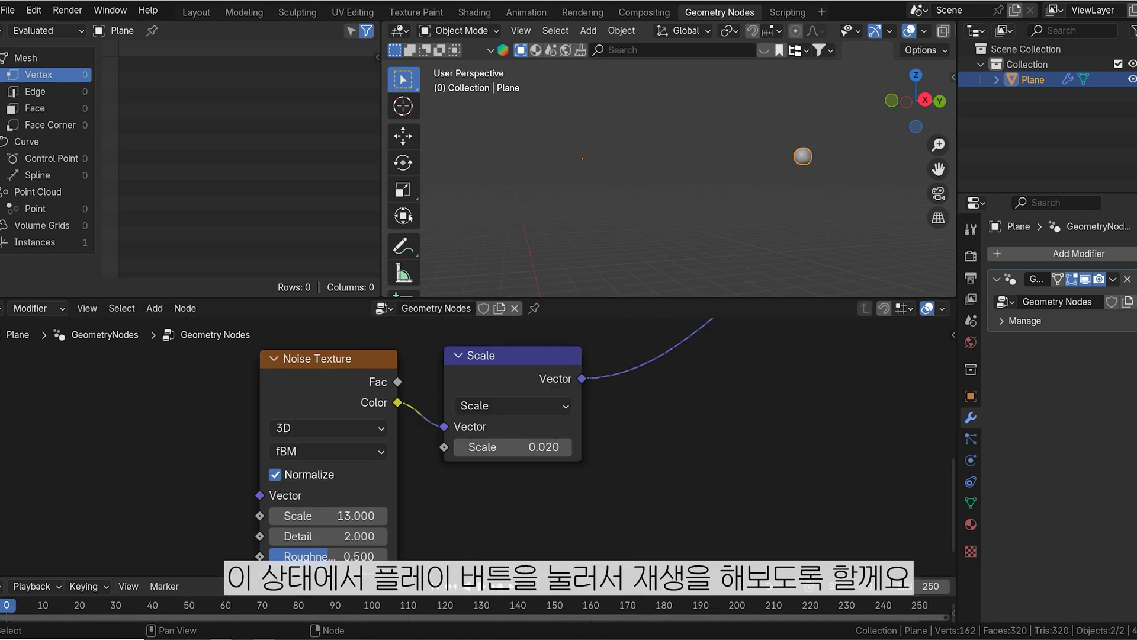
key(space)
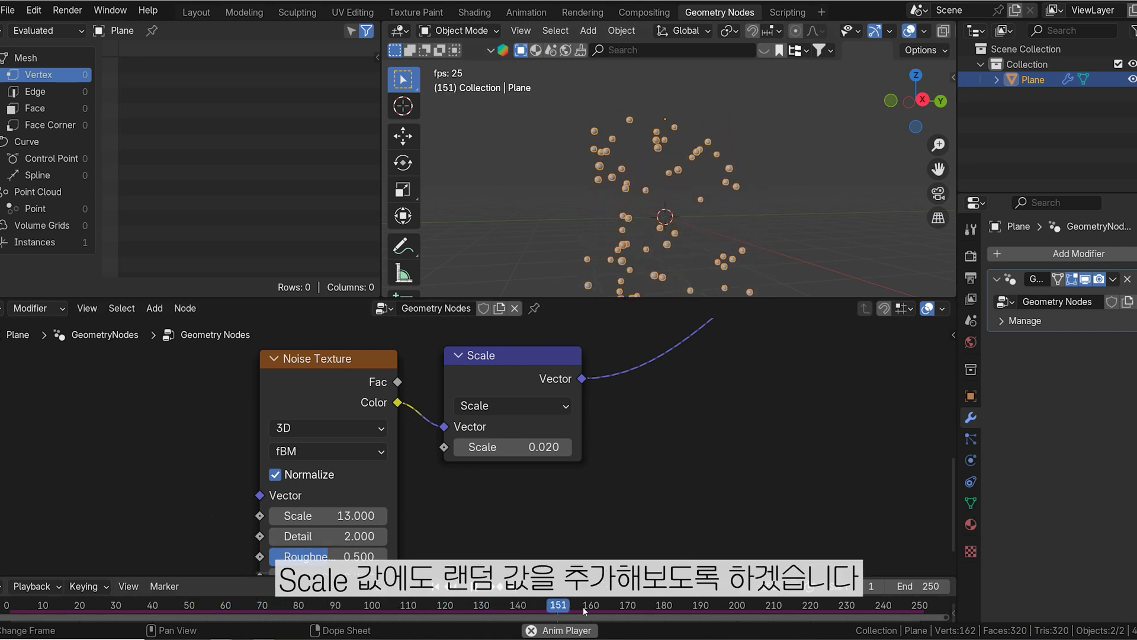
- Add a Random Value node below the Set Position node and connect its Value to the Scale of Instance on Points
key(shift+a)
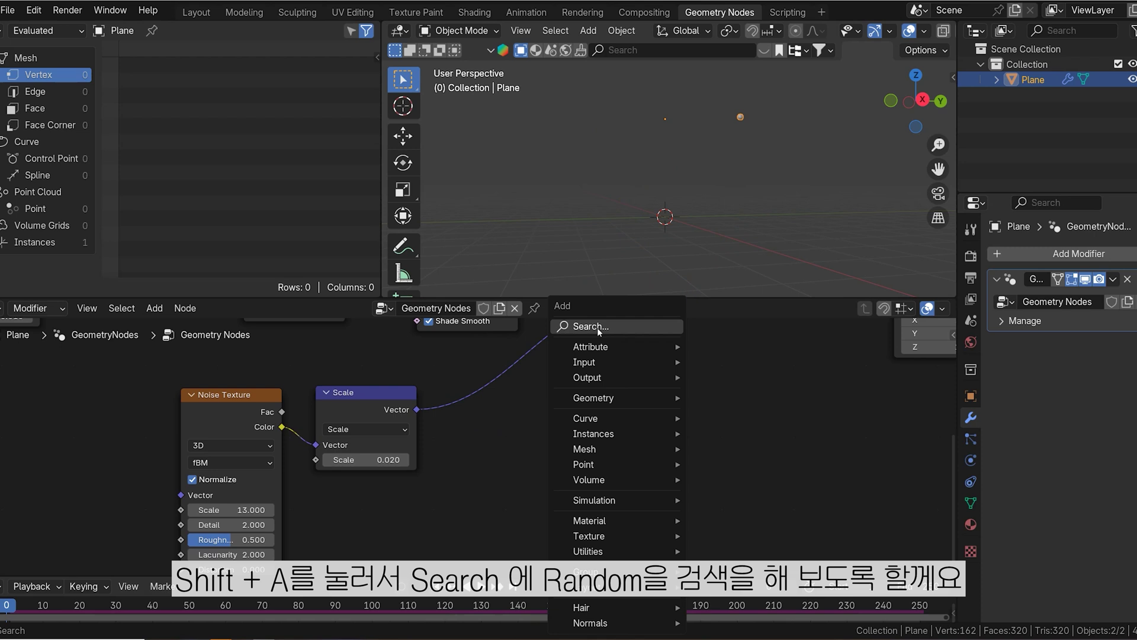
click(597, 328)
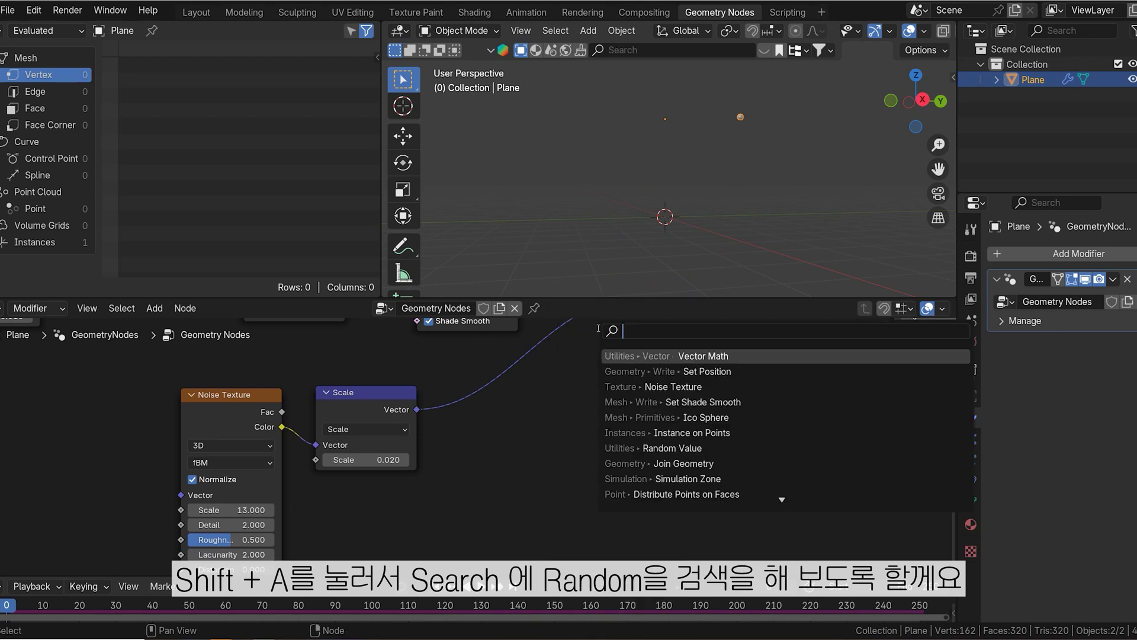
text(rand)
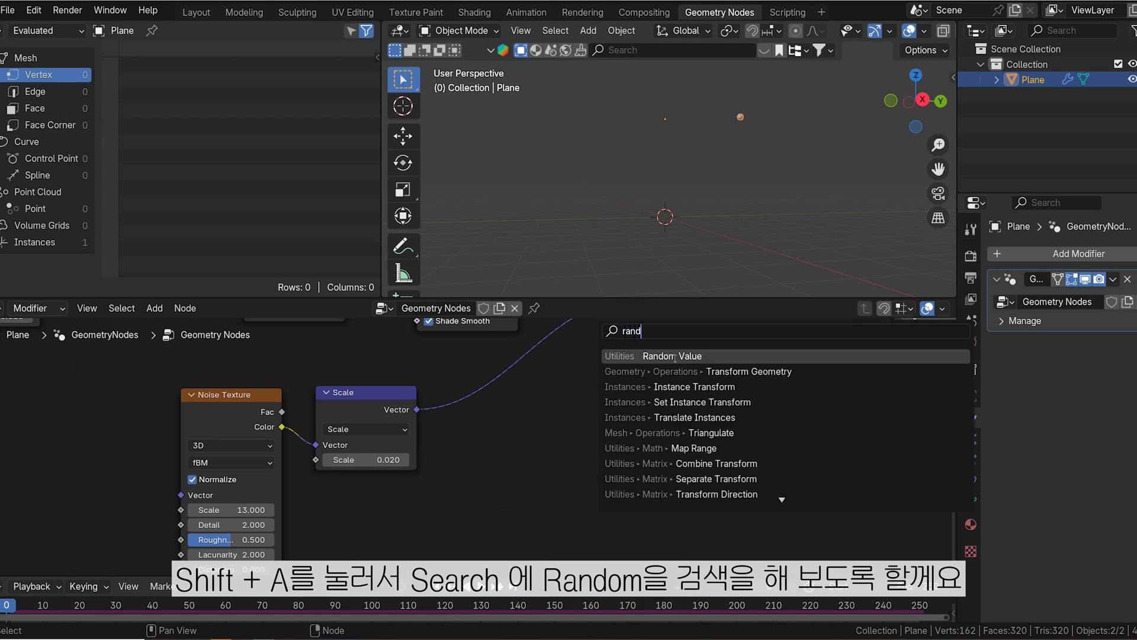
click(692, 356)
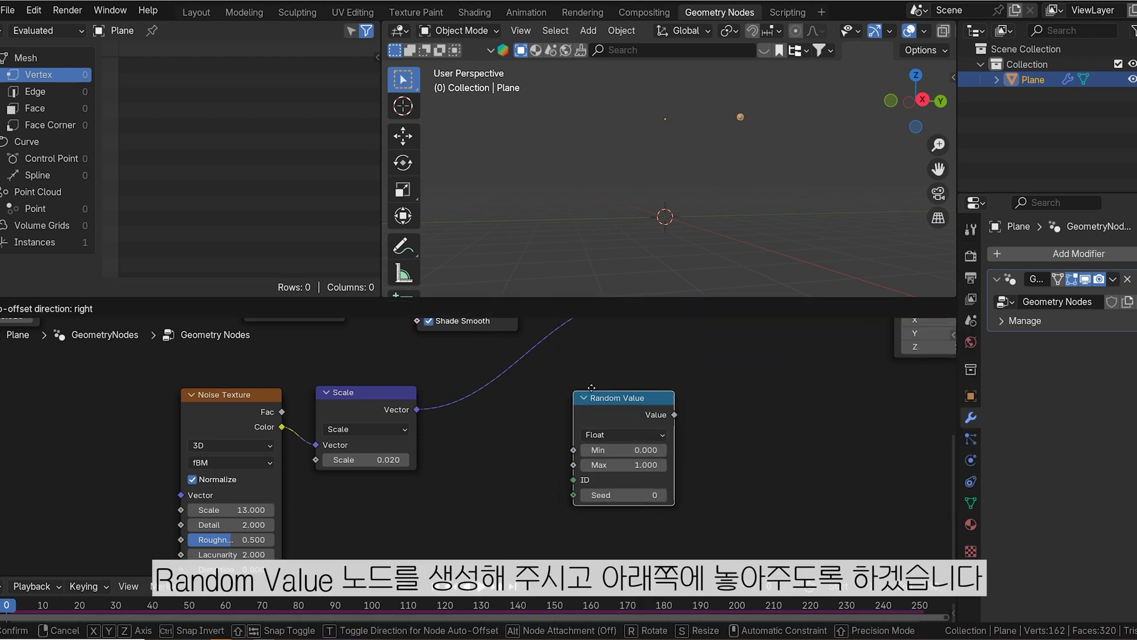
click(607, 370)
scroll(726, 371, down, 1)
middle_drag(729, 374, 539, 456)
key(g)
click(597, 456)
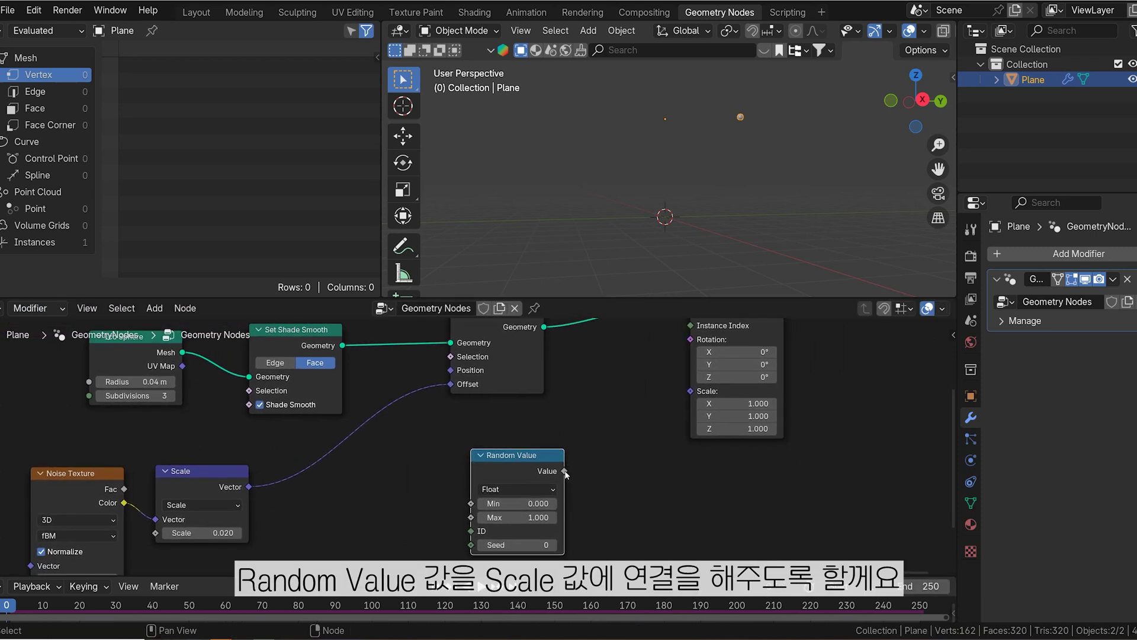
drag(565, 471, 688, 394)
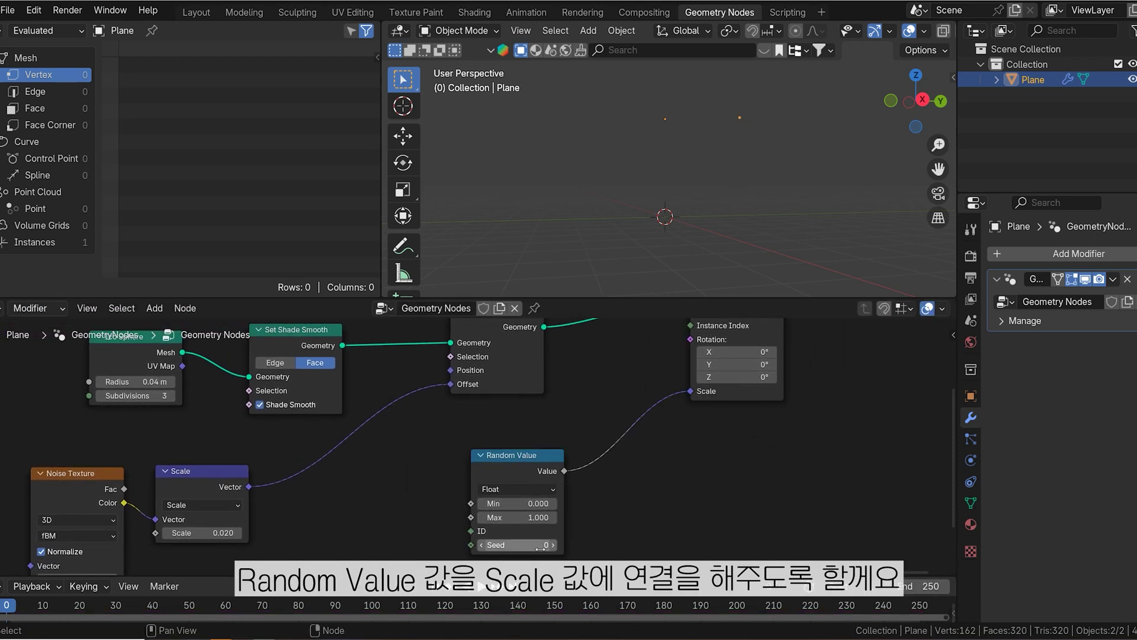
- Set the Random Value node's Min to 0.2 and Max to 0.9, and play the animation to check the varied snow sizes
click(523, 502)
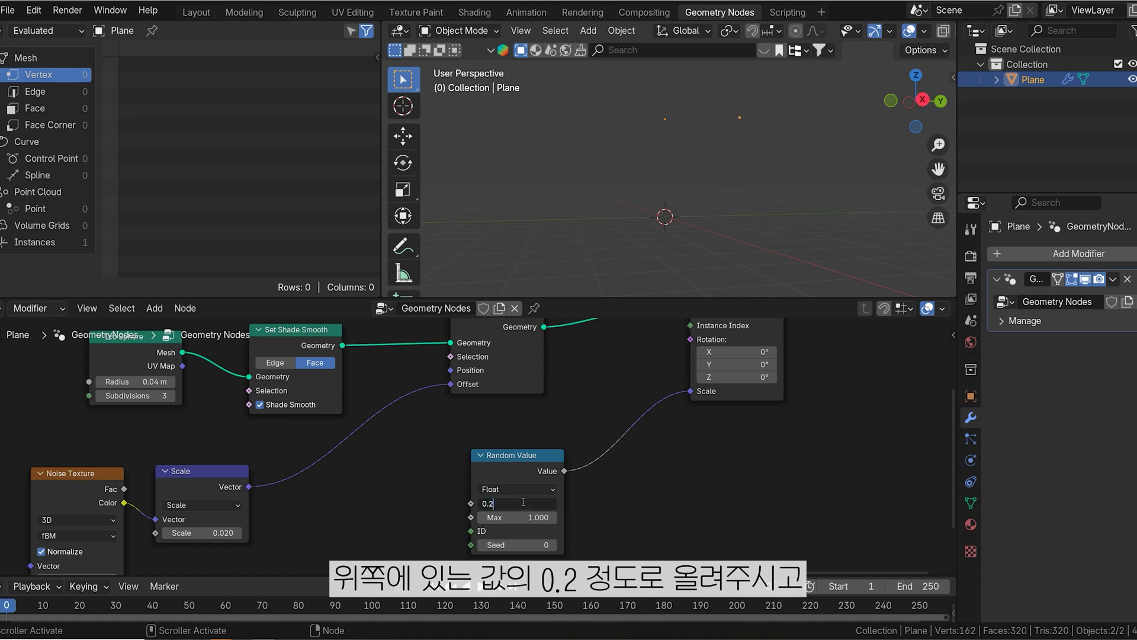
click(528, 516)
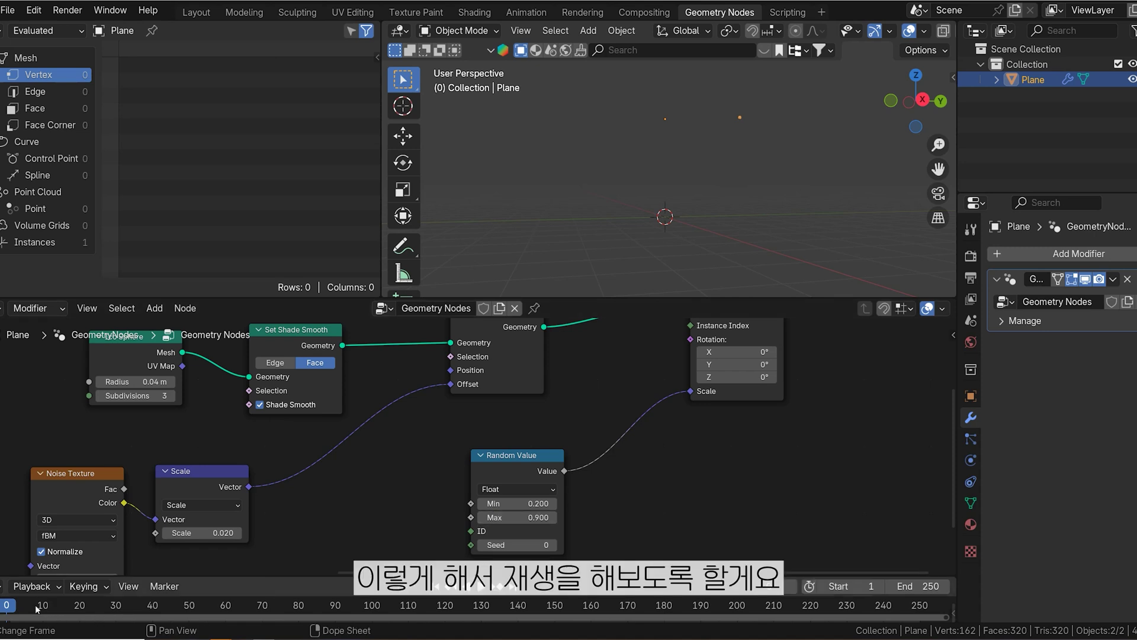
key(space)
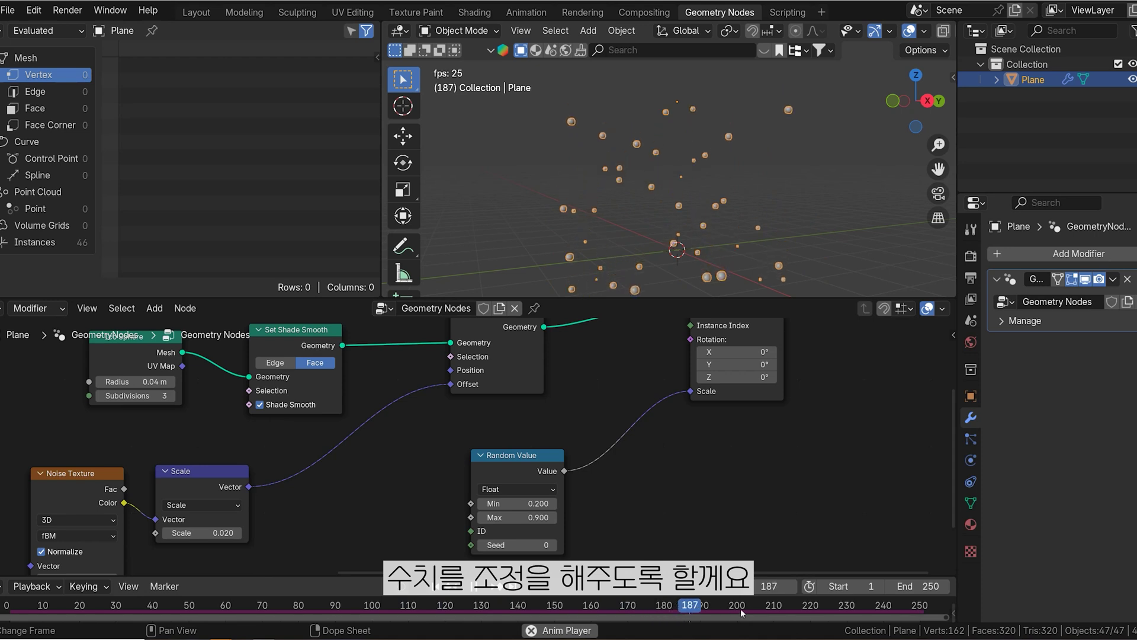
key(space)
- Add a second Random Value node beside the existing one and move the node driving the instance scale lower
key(shift+a)
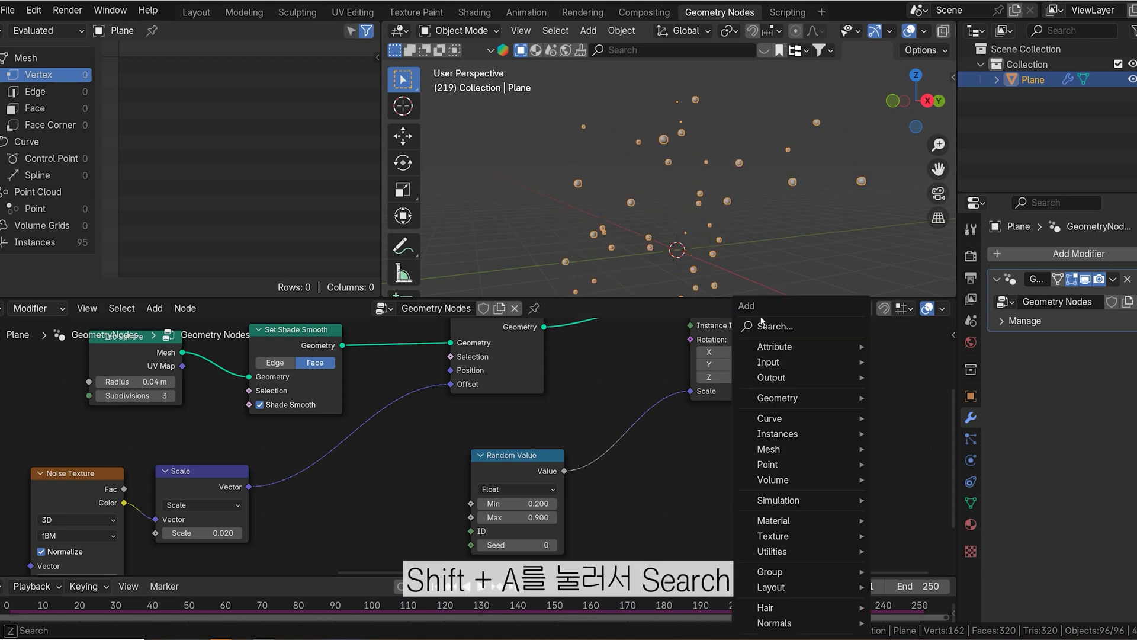
click(782, 329)
text(ra)
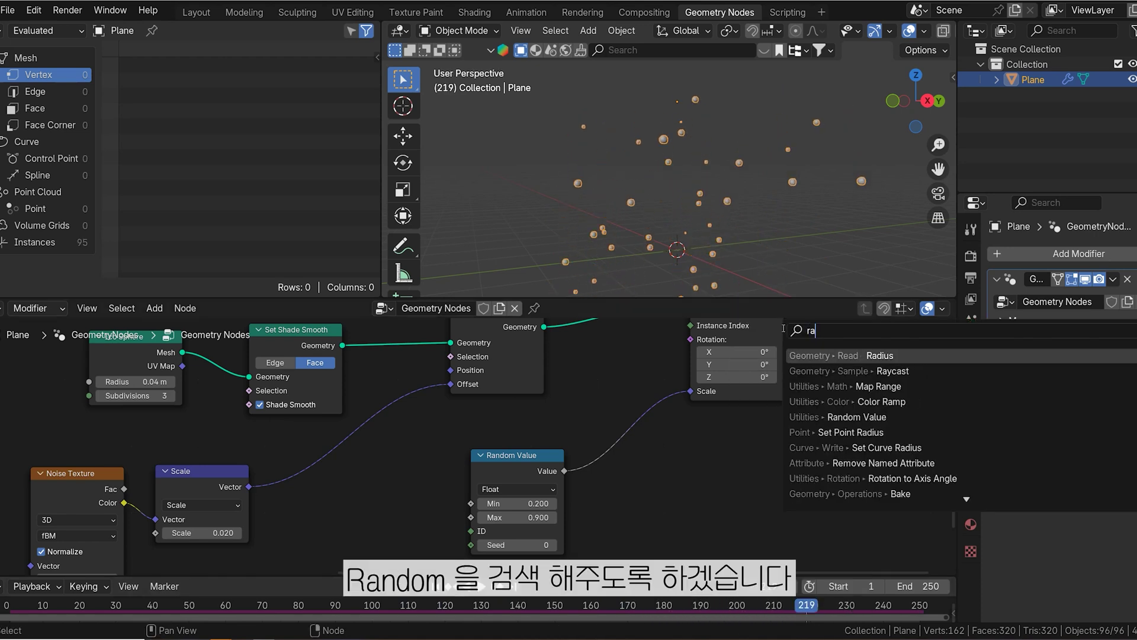
text(nd)
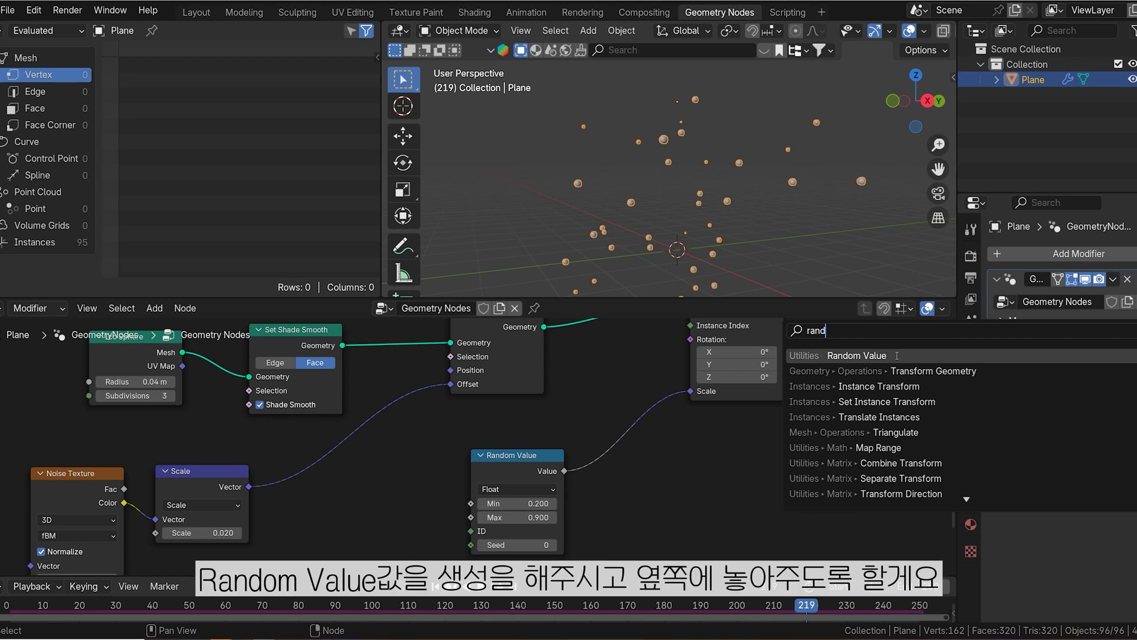
click(896, 355)
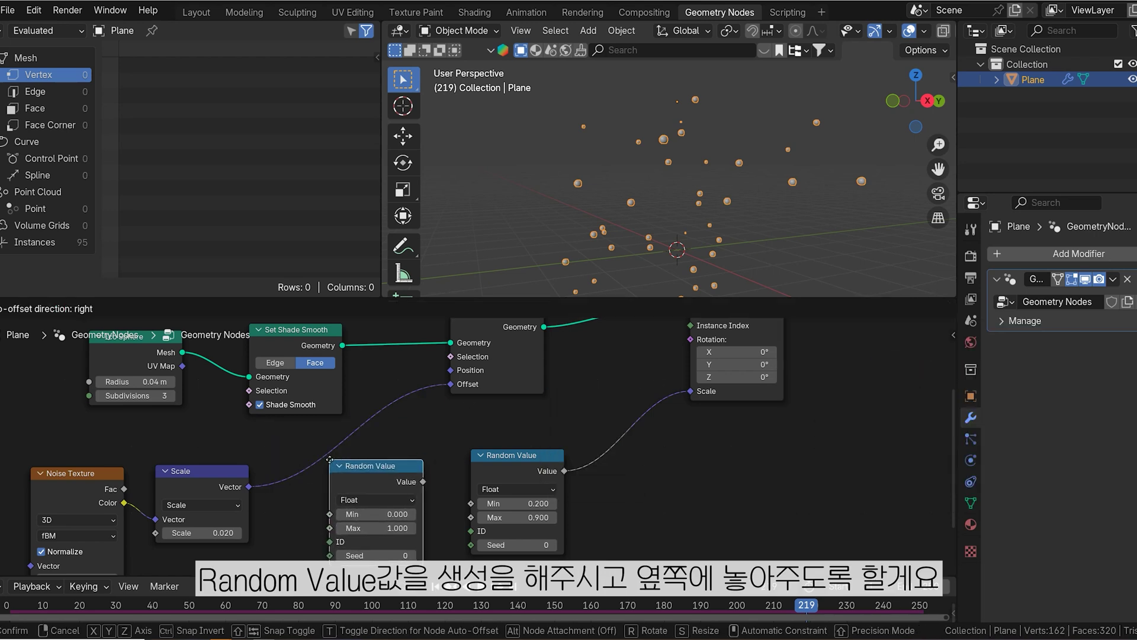
click(342, 475)
scroll(417, 430, down, 3)
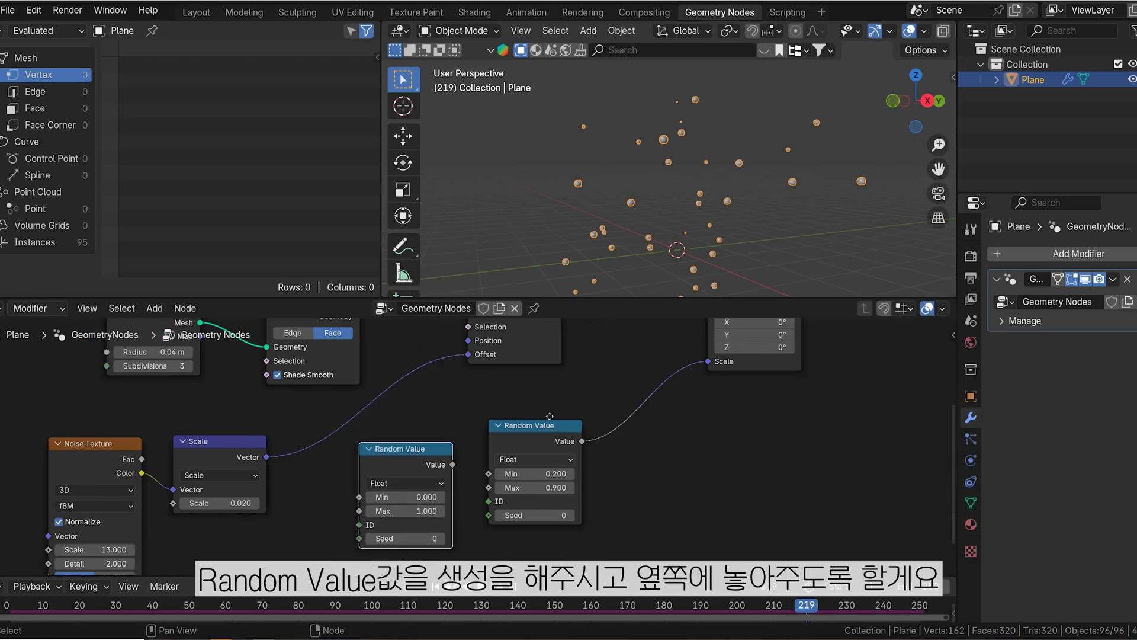
drag(526, 410, 583, 565)
- Connect the new Random Value node to the Rotation of Instance on Points and return the timeline to frame 0
middle_drag(512, 408, 553, 451)
scroll(553, 451, down, 1)
middle_drag(521, 359, 514, 421)
drag(461, 459, 496, 434)
middle_drag(659, 378, 641, 401)
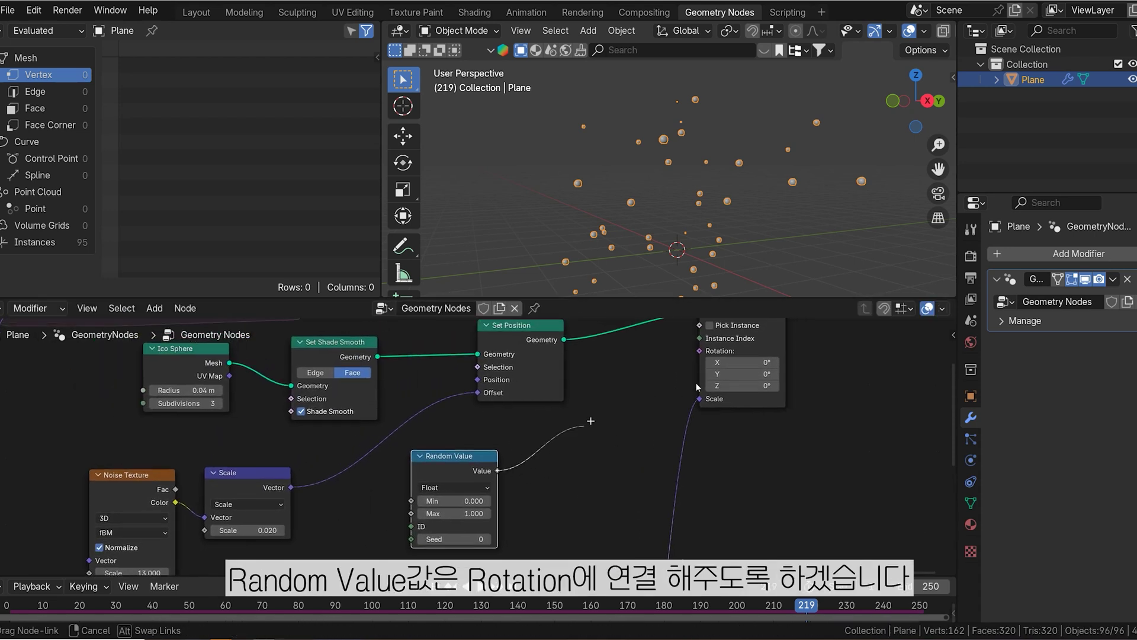
drag(705, 364, 702, 350)
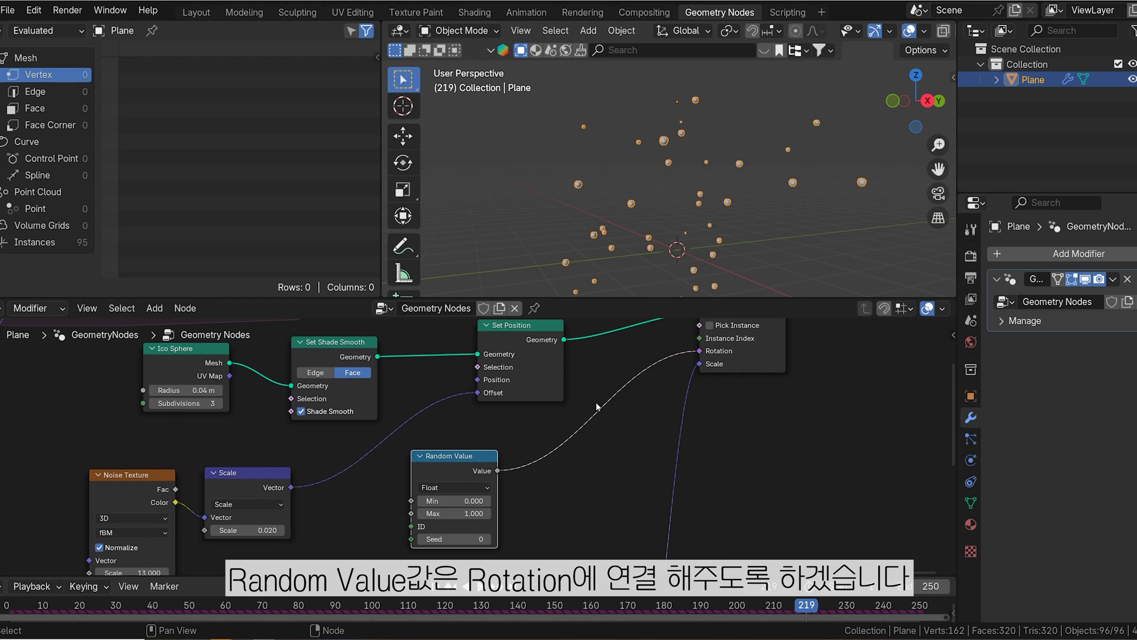
click(47, 605)
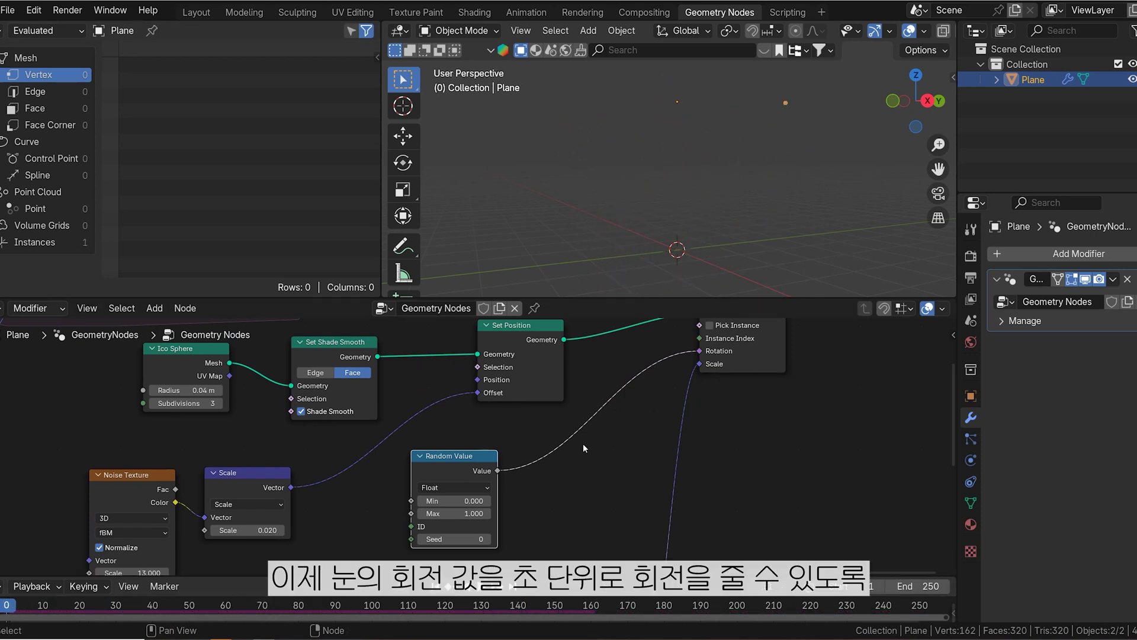
- Insert a Vector Math node set to Add between the new Random Value node and the Rotation input
middle_drag(513, 449, 744, 452)
drag(648, 459, 651, 436)
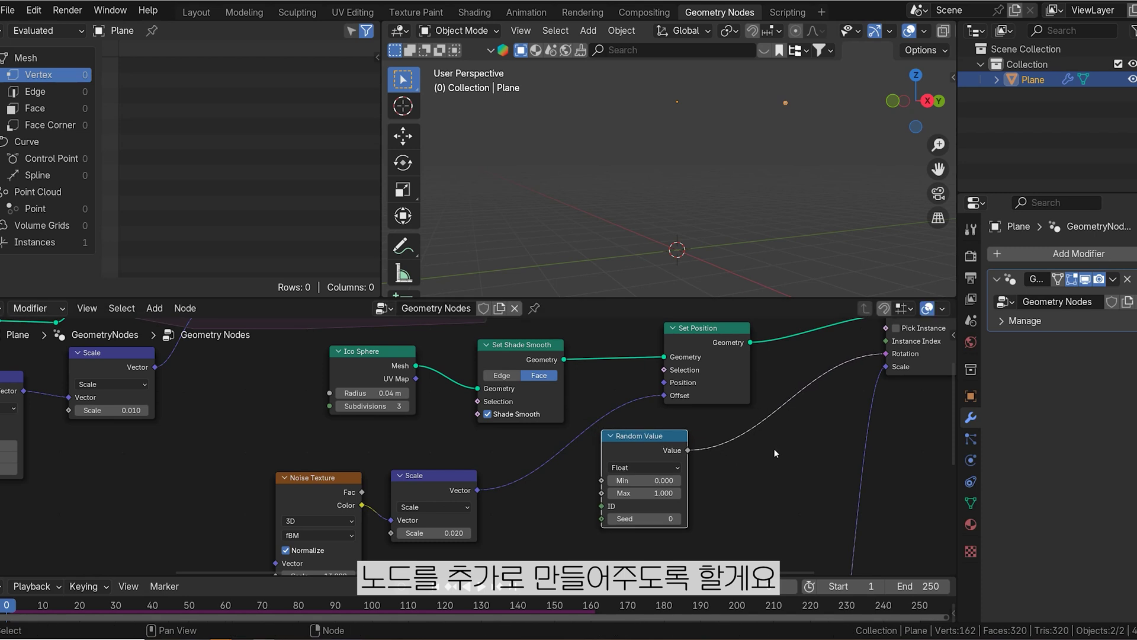
key(shift+a)
click(749, 329)
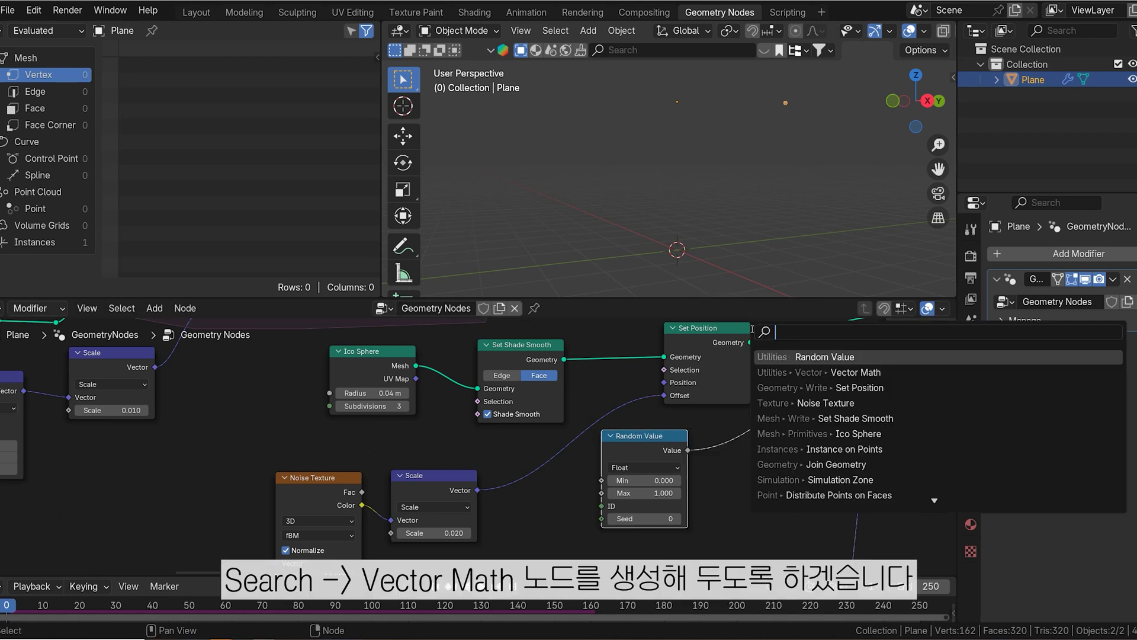
text(vec)
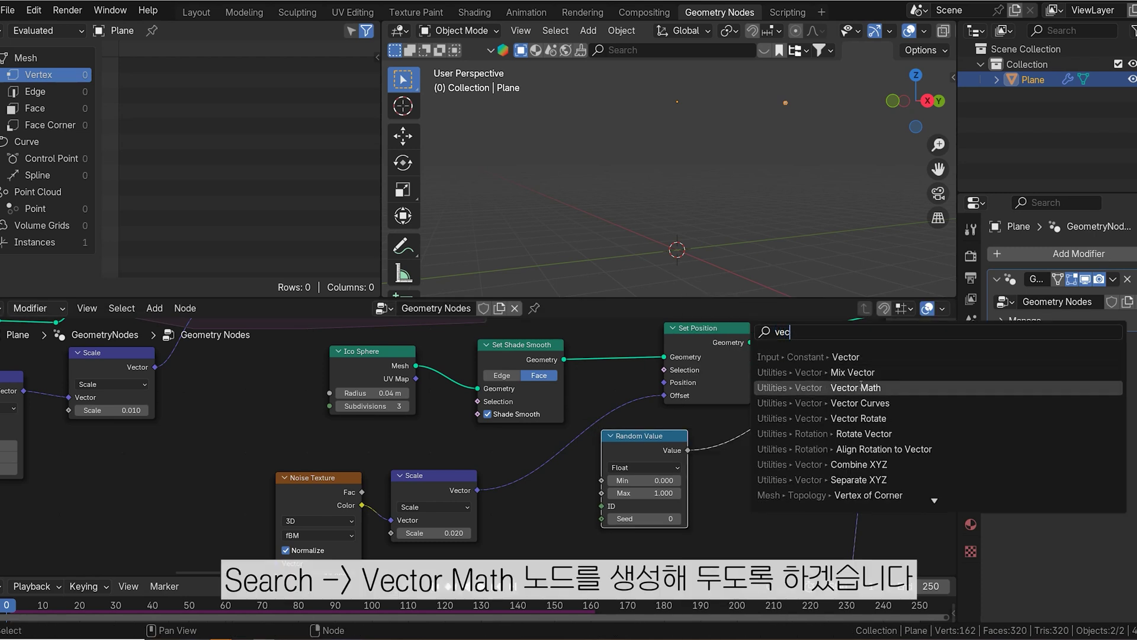
click(858, 388)
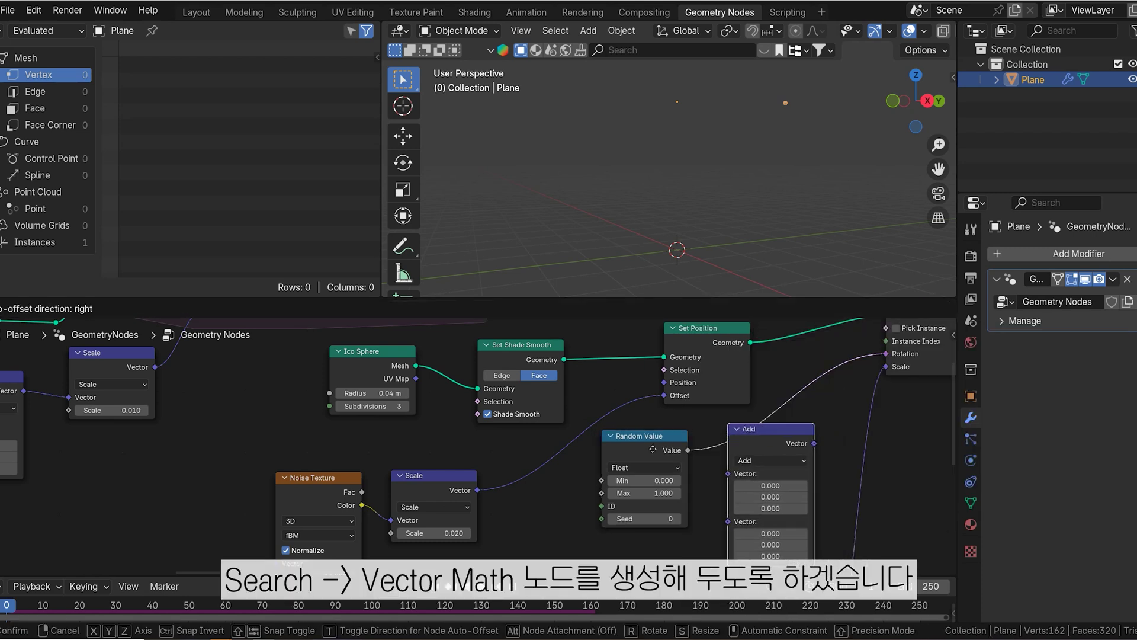
click(727, 420)
scroll(662, 404, down, 3)
scroll(662, 405, up, 1)
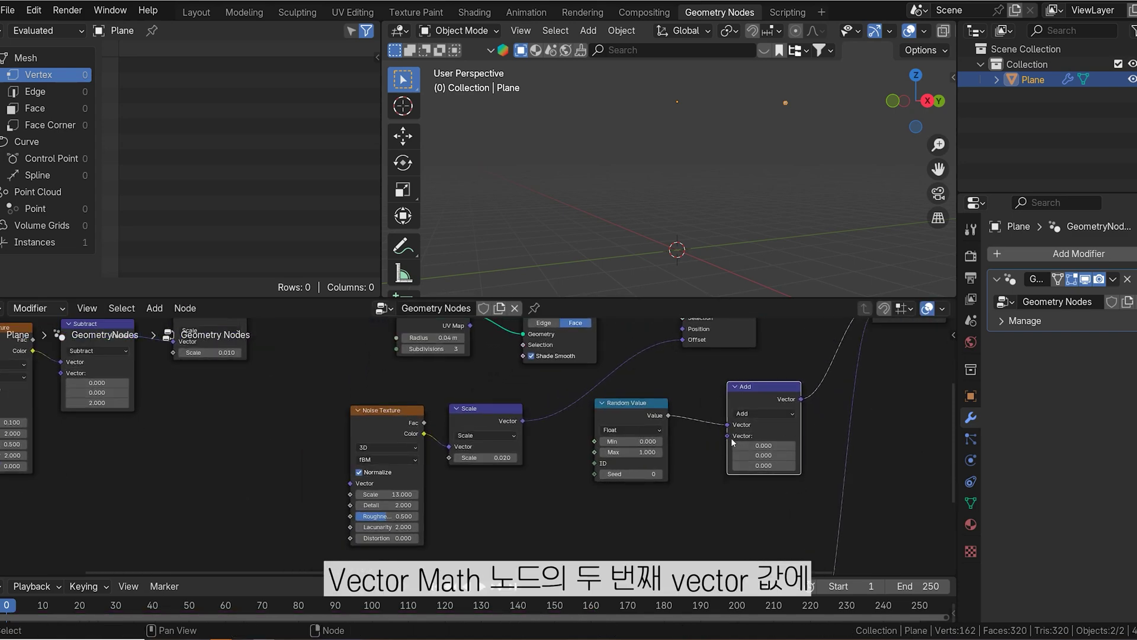
- Add a Scene Time node below the Random Value node with its Frame output feeding the Add node's second Vector input
drag(727, 435, 691, 486)
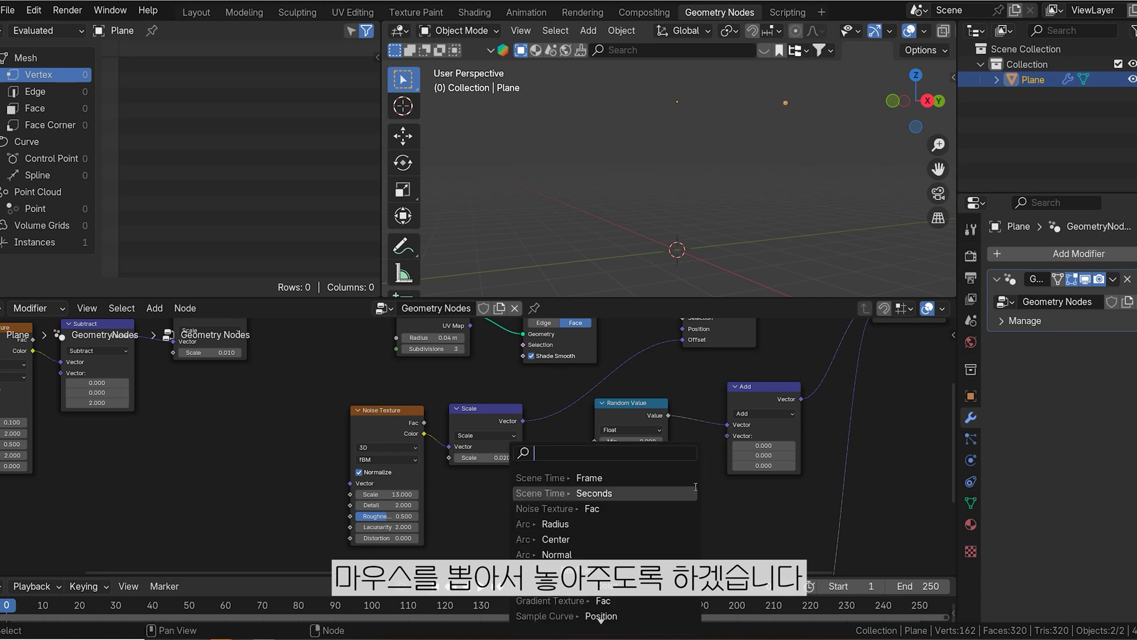
click(597, 477)
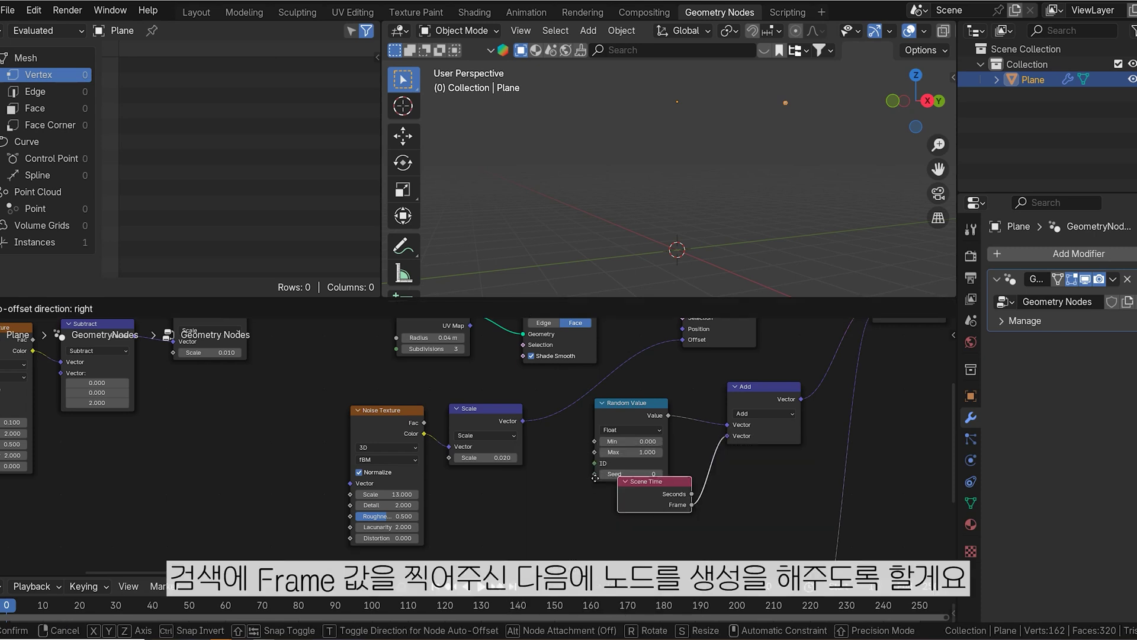
click(572, 502)
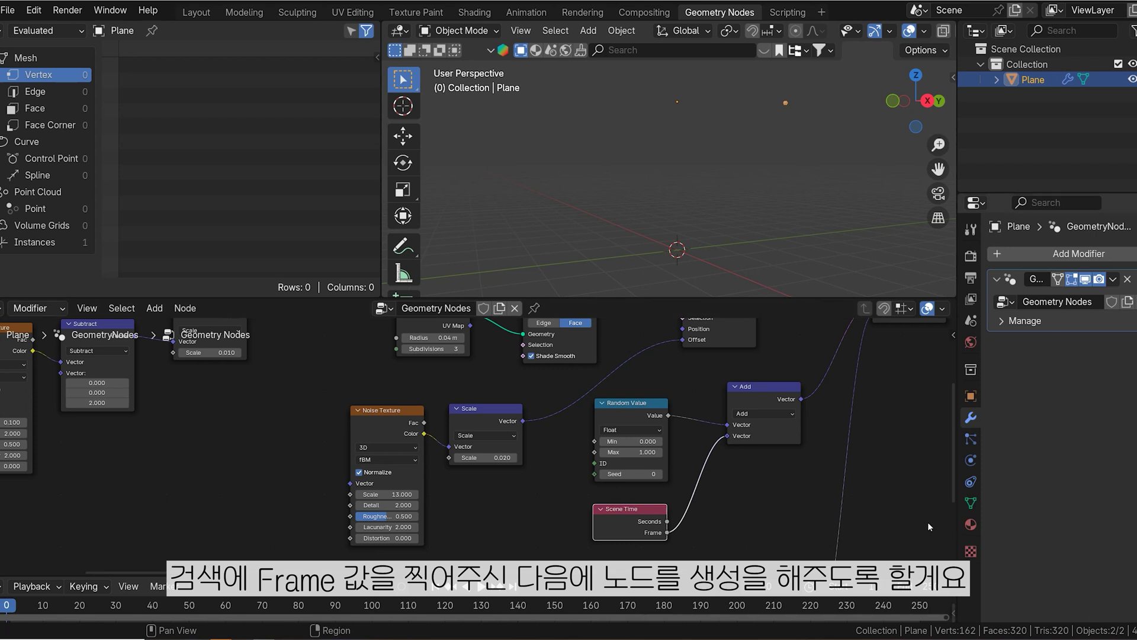
- Play the animation and replace the Frame link into the Add node's second Vector with Scene Time's Seconds output
scroll(799, 530, up, 1)
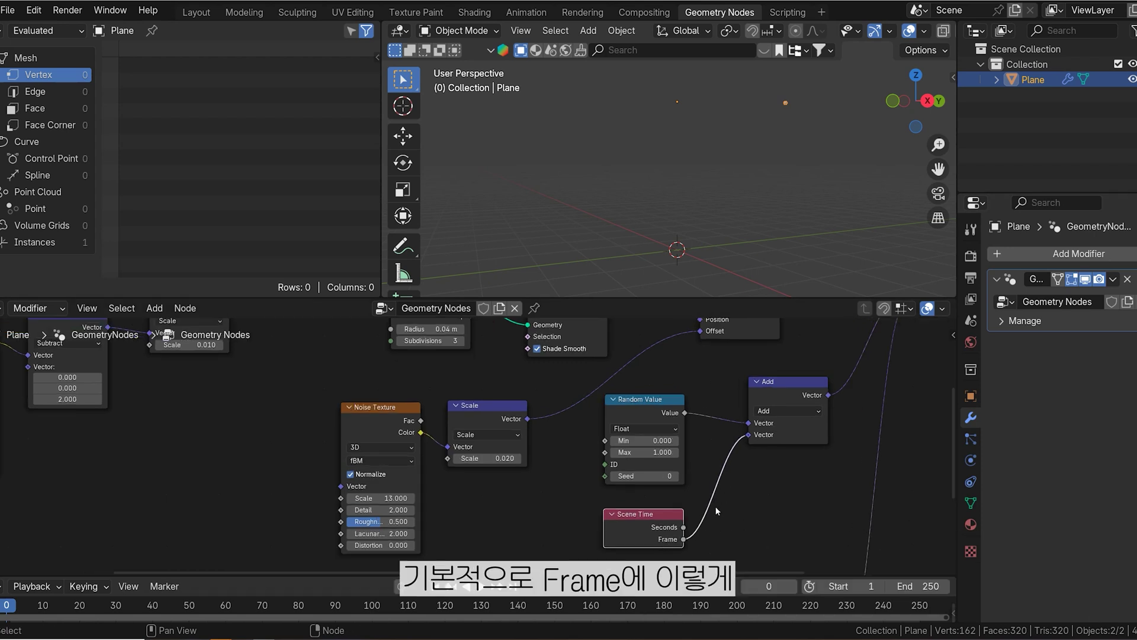
key(space)
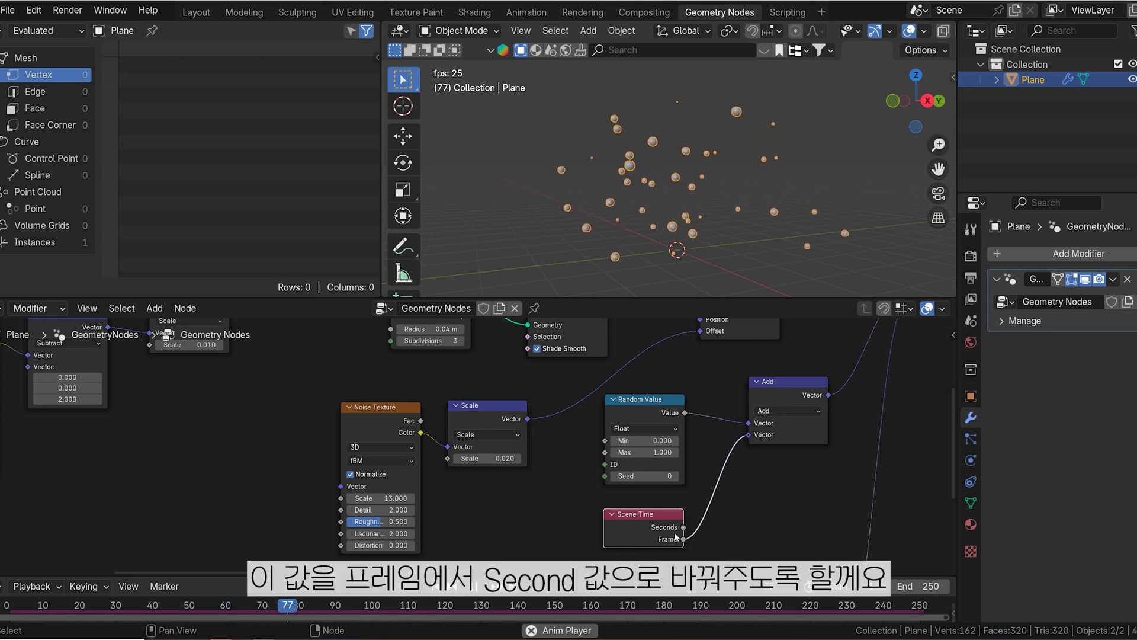
drag(683, 526, 749, 435)
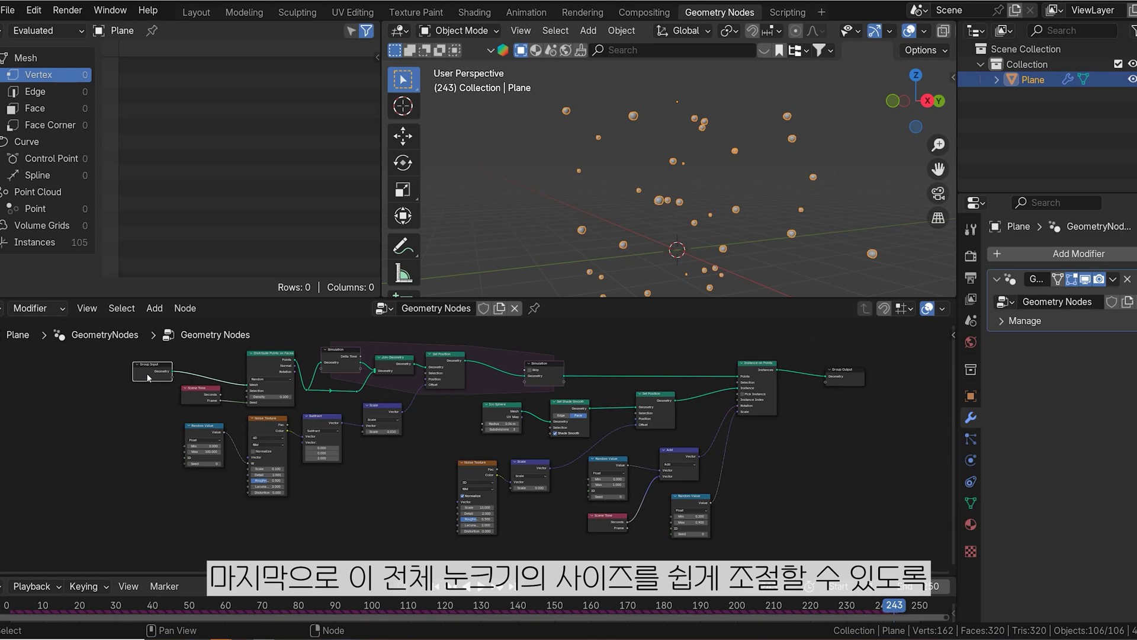
- Move the Group Input node clear of the other nodes and connect it to the Ico Sphere's Radius as a modifier setting
drag(148, 376, 59, 486)
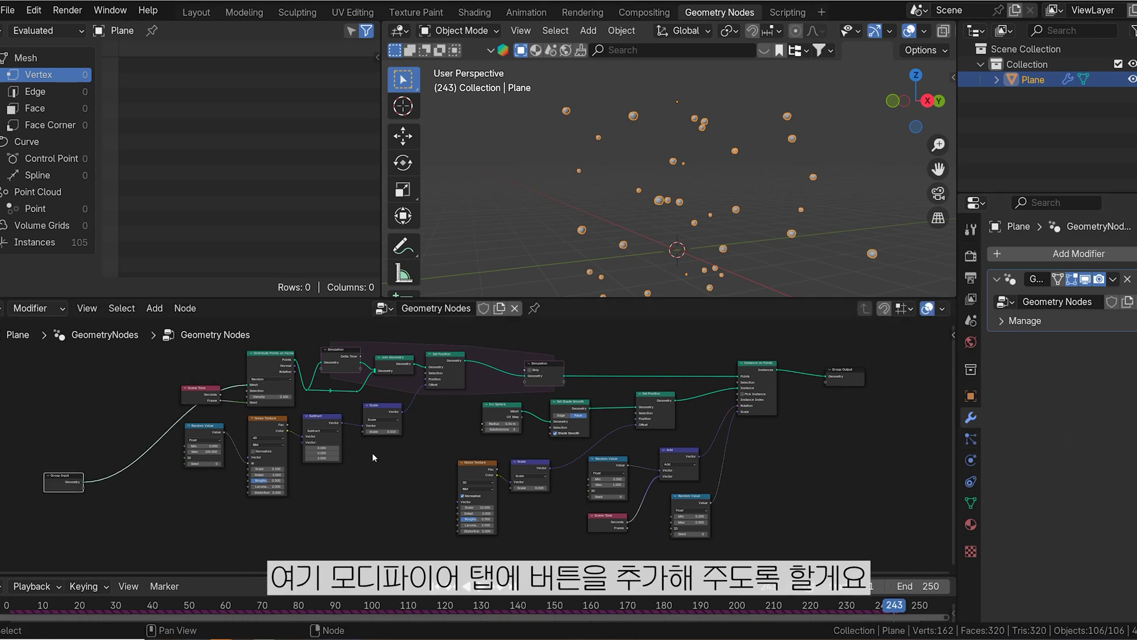
scroll(105, 460, up, 3)
middle_drag(452, 441, 478, 422)
scroll(715, 421, up, 1)
drag(723, 385, 557, 451)
drag(327, 471, 79, 457)
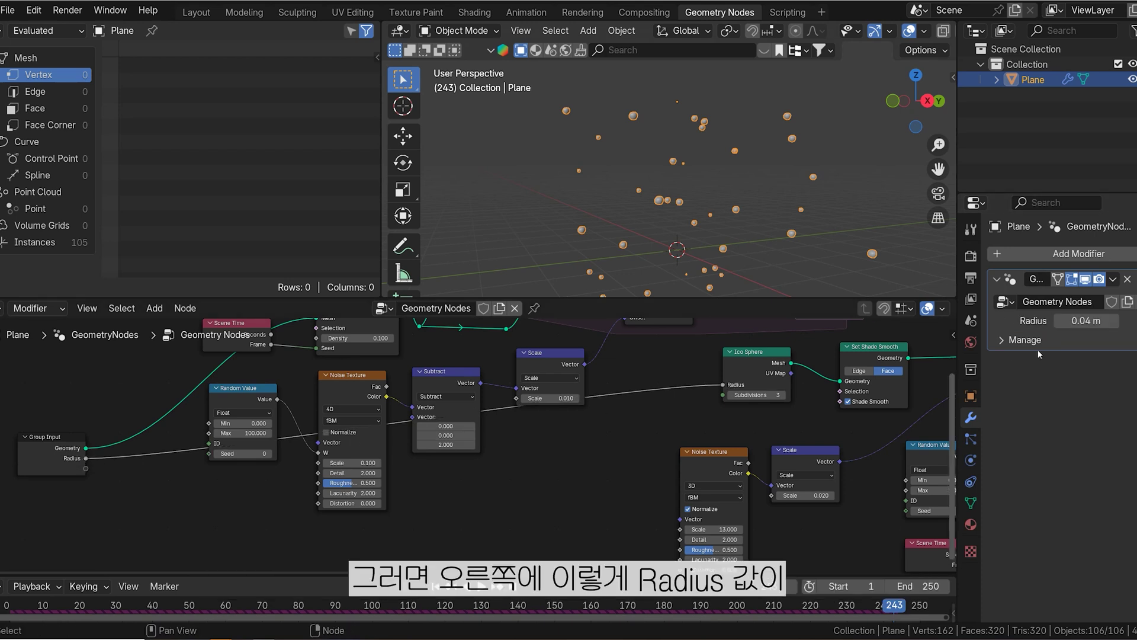
- Set the Geometry Nodes modifier's Radius to 0.02 m and play the animation to check the falling snow
mouse_move(1072, 329)
mouse_down()
mouse_move(1113, 329)
mouse_move(1055, 328)
mouse_move(1096, 328)
mouse_move(1054, 320)
mouse_move(1081, 320)
mouse_up()
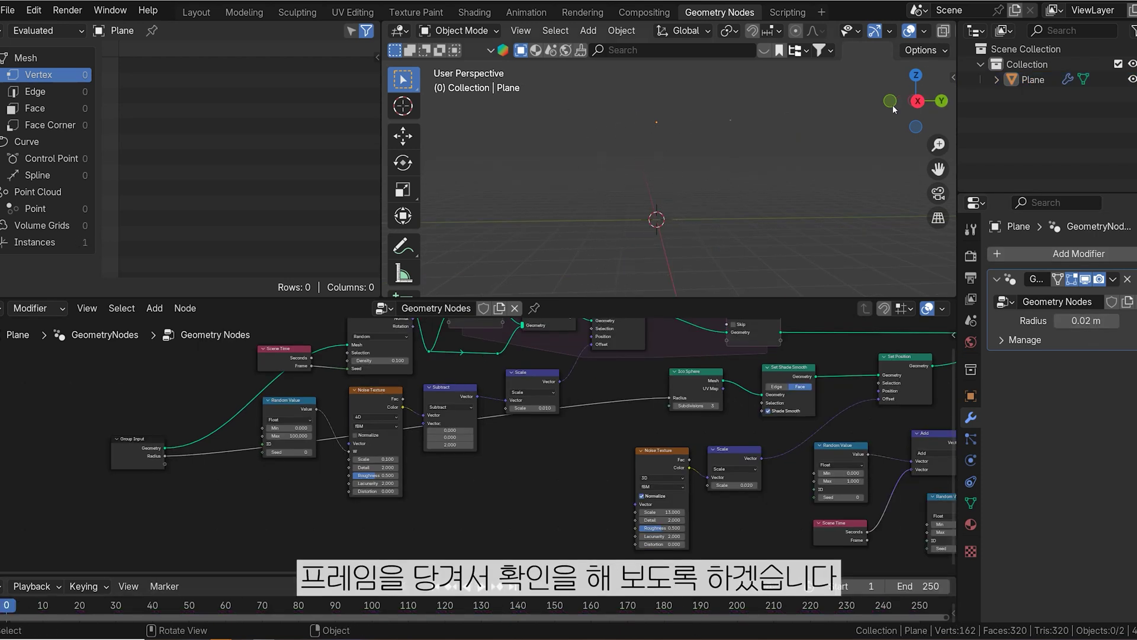
key(space)
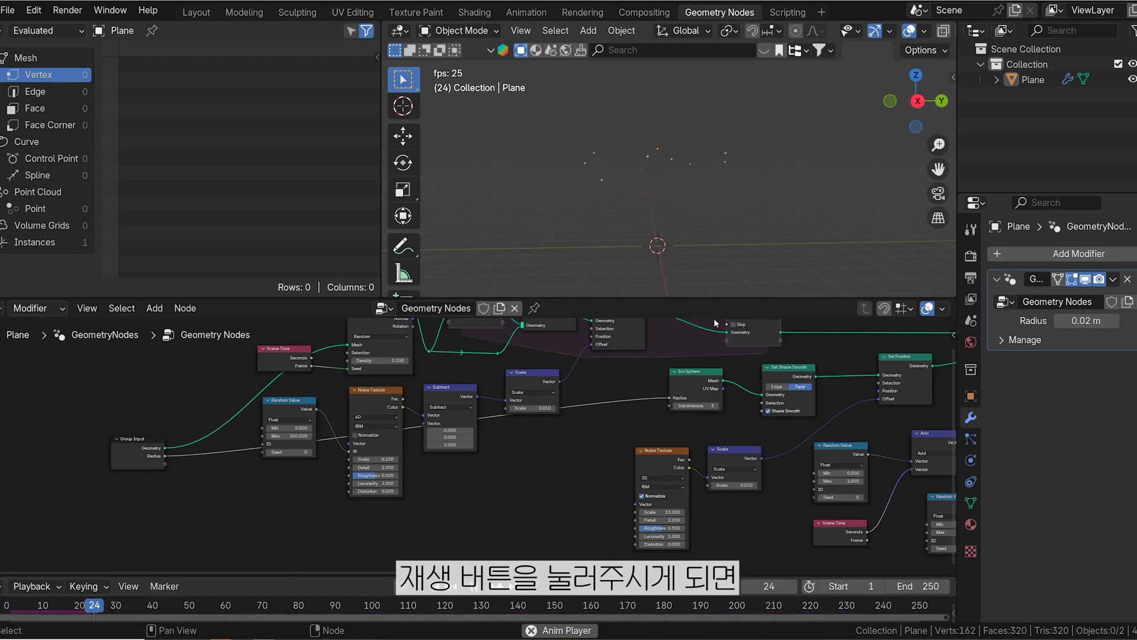
middle_drag(711, 240, 788, 292)
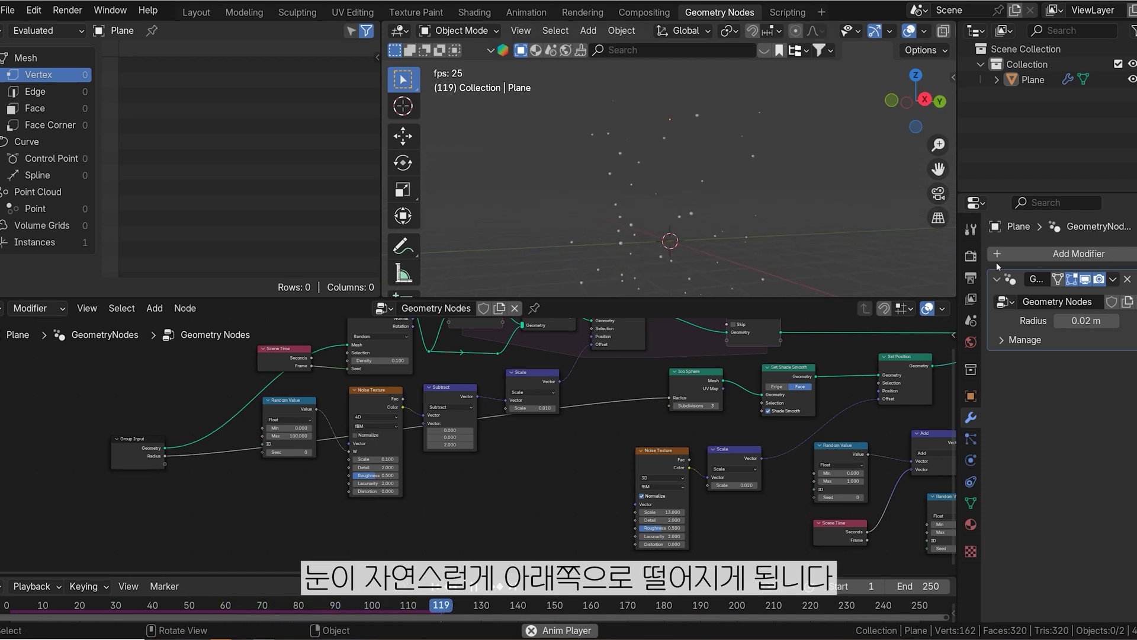
mouse_move(1089, 320)
mouse_down()
mouse_move(1119, 320)
mouse_move(1083, 320)
mouse_up()
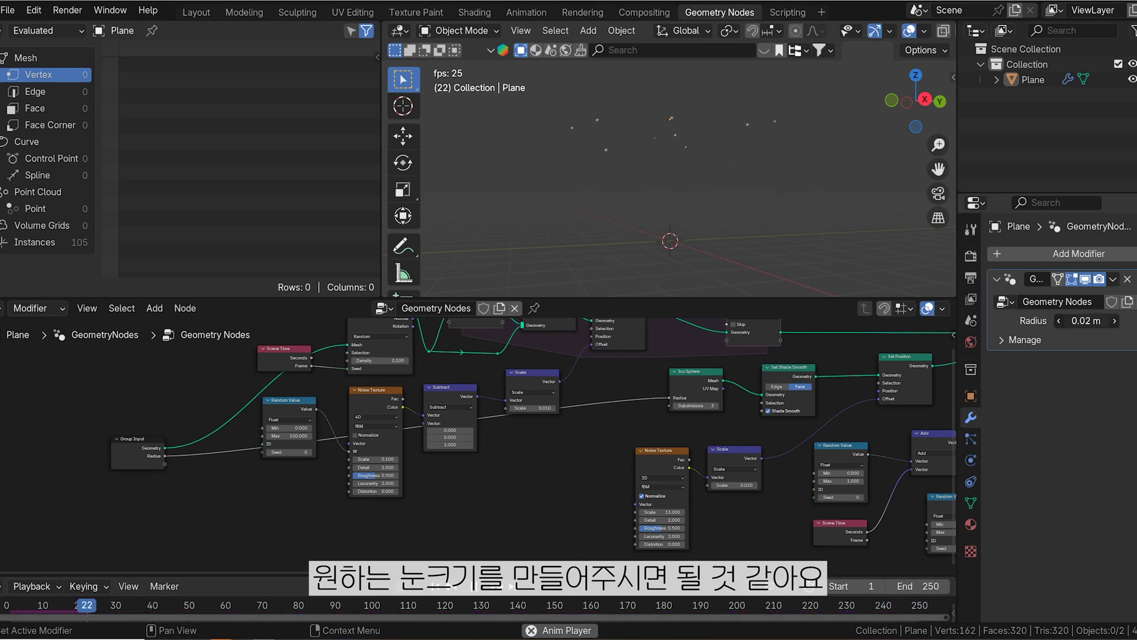